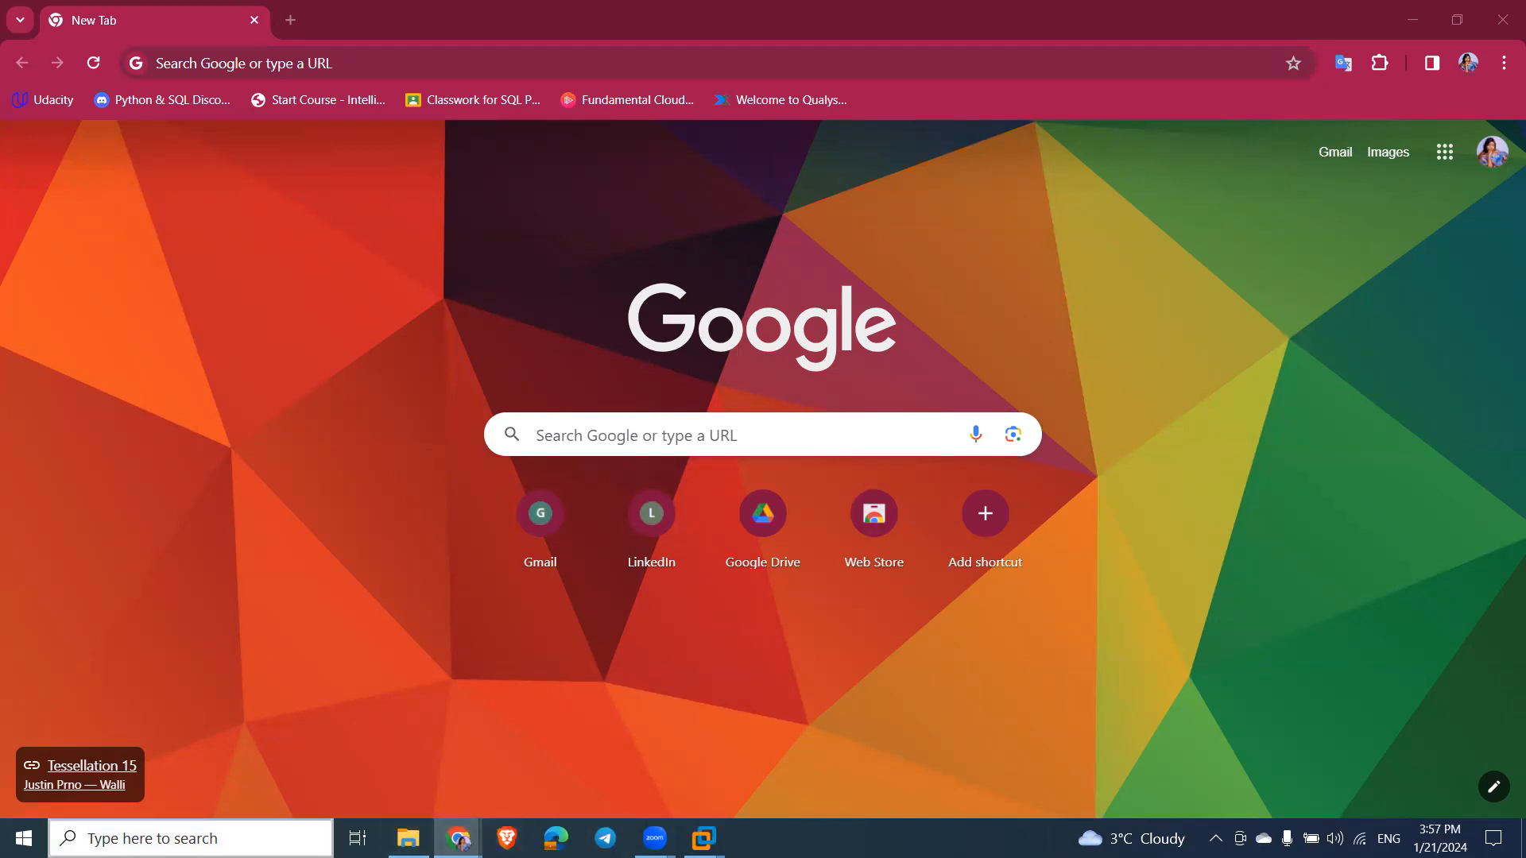
# Step: Switch to VMware Workstation and power on the Windows Server 2019 virtual machine
pyautogui.click(190, 838)
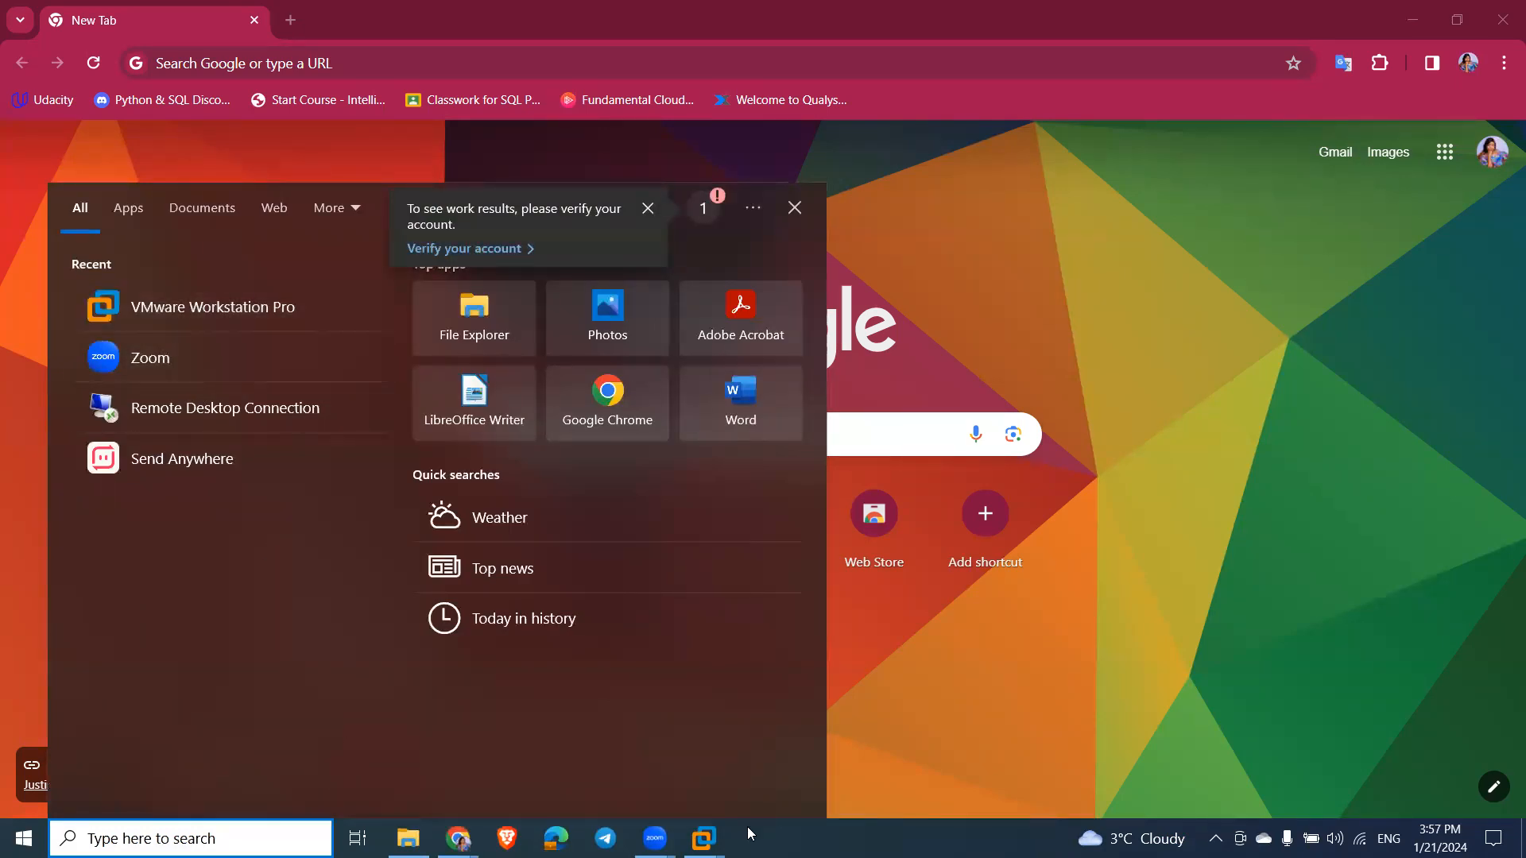
pyautogui.click(703, 838)
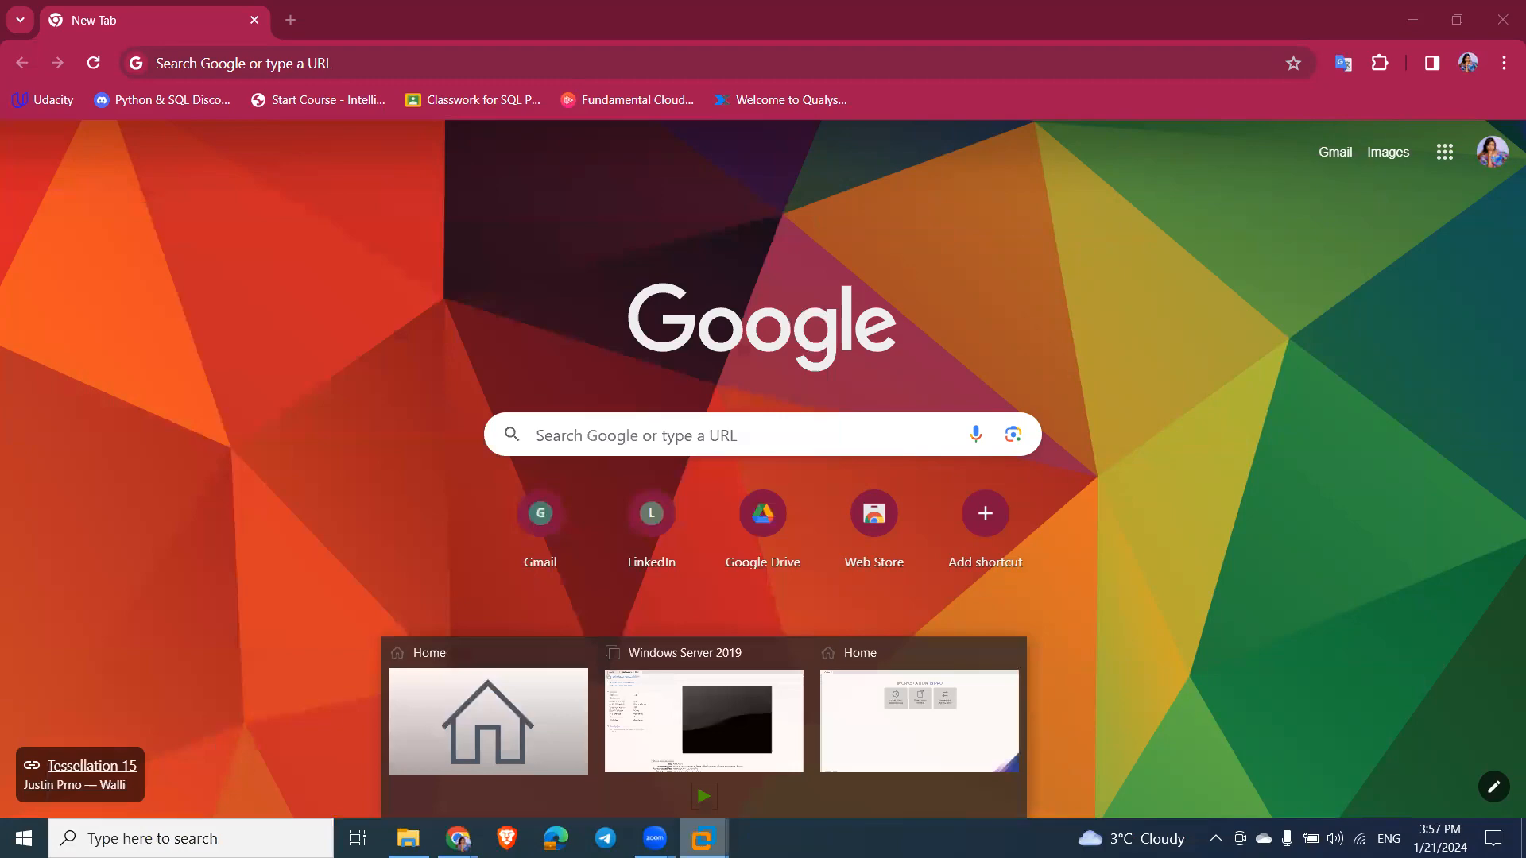
pyautogui.click(649, 724)
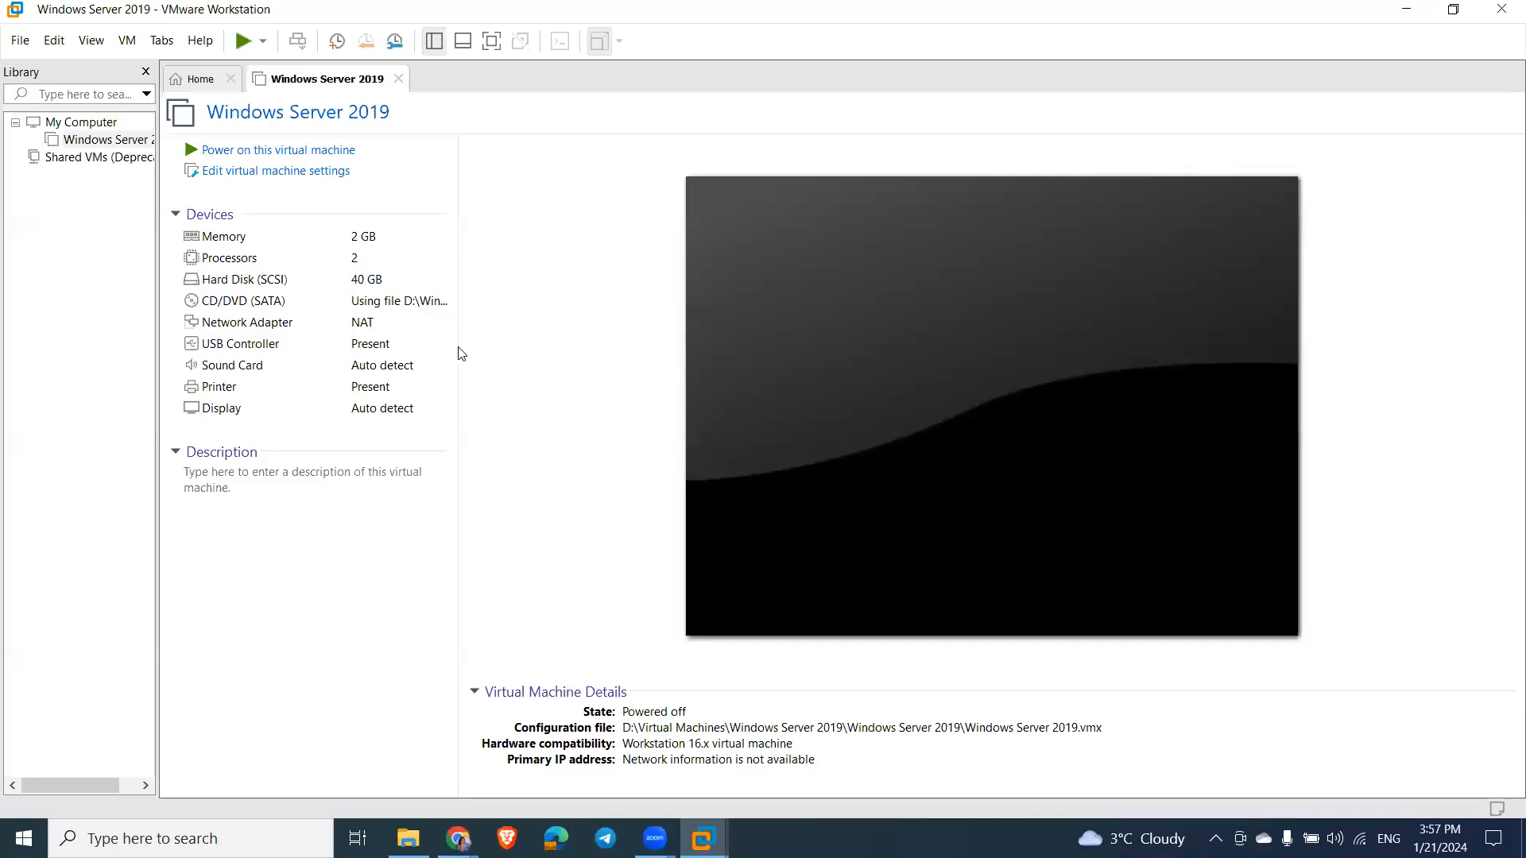
pyautogui.click(243, 152)
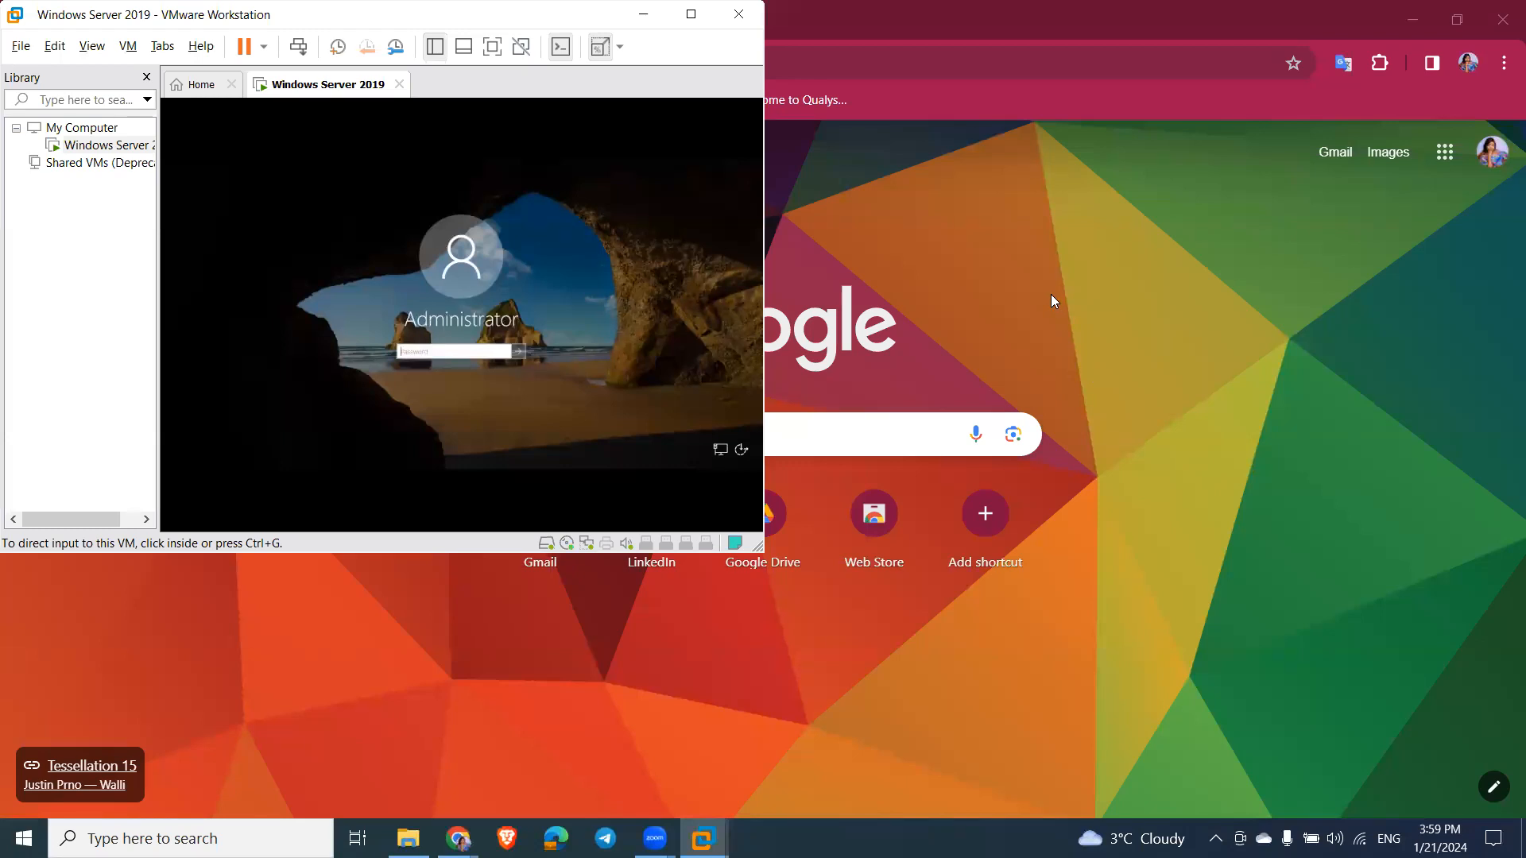
# Step: Switch to Chrome and search Google for "nessus essentials"
pyautogui.click(1050, 294)
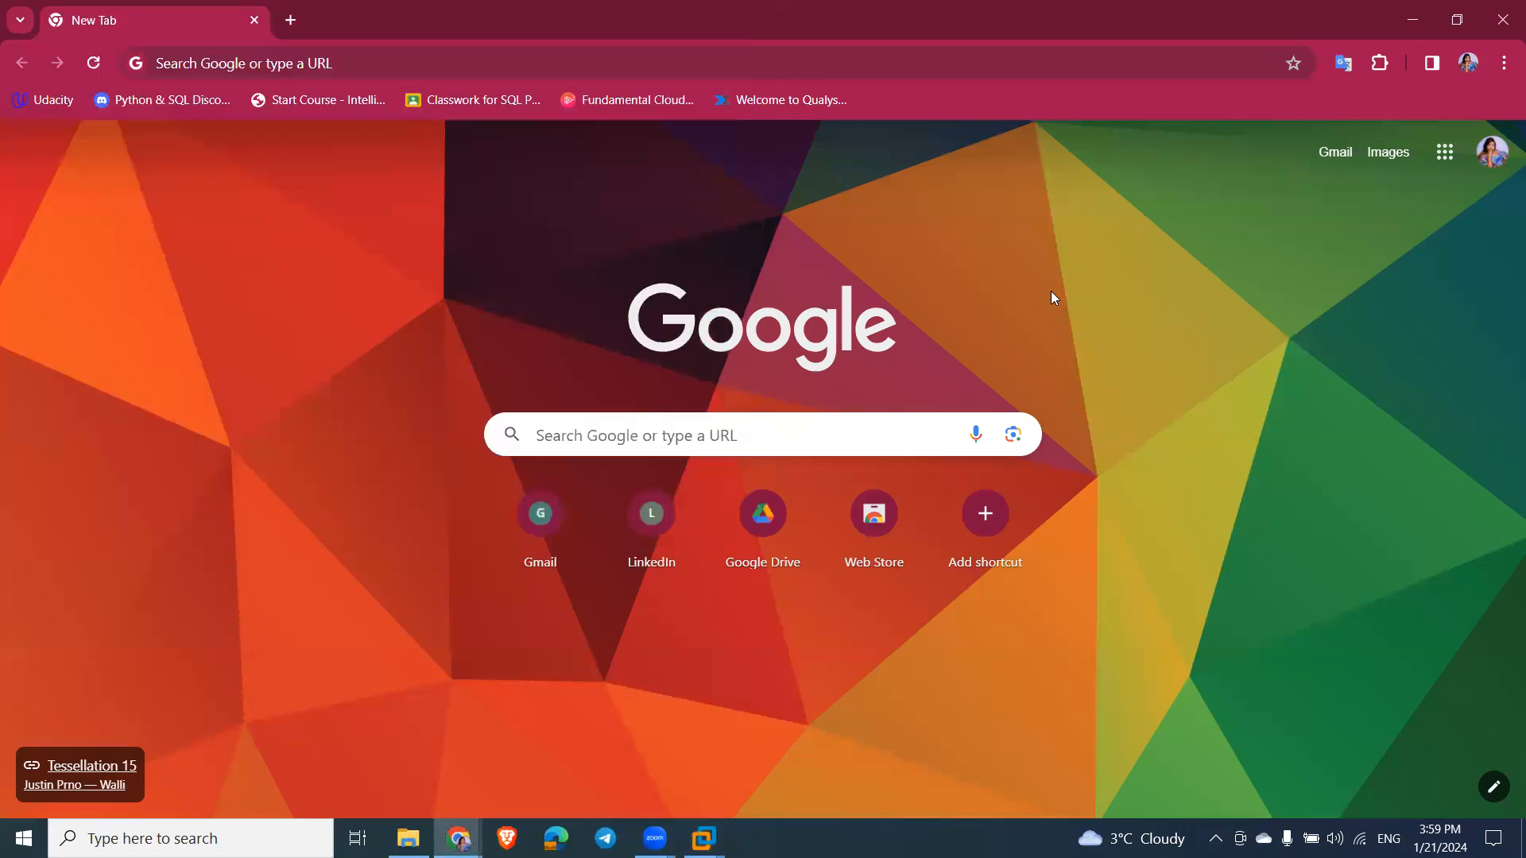
pyautogui.click(314, 57)
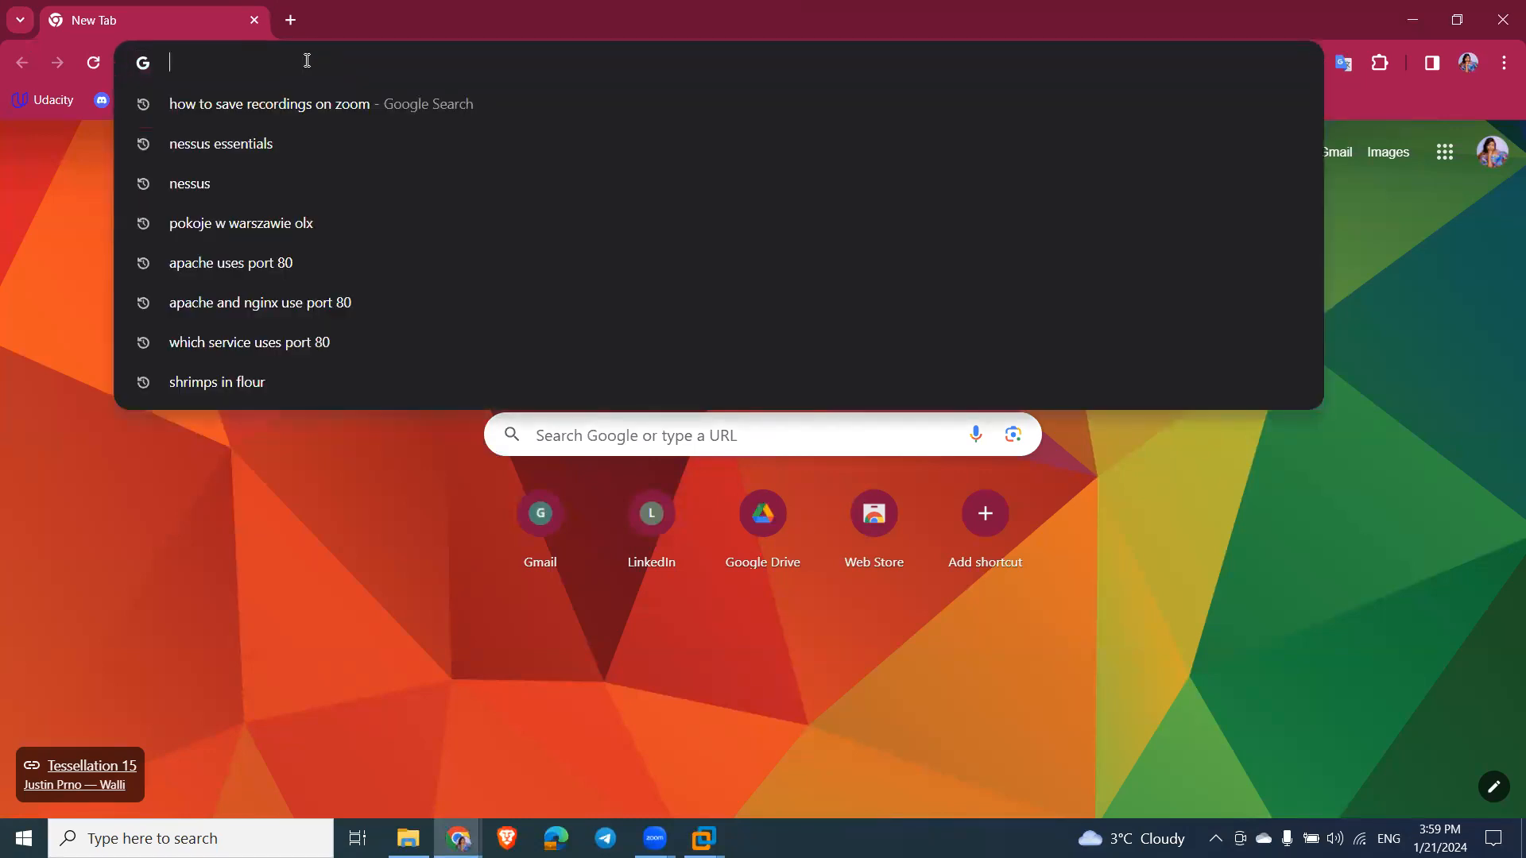
pyautogui.write('ness')
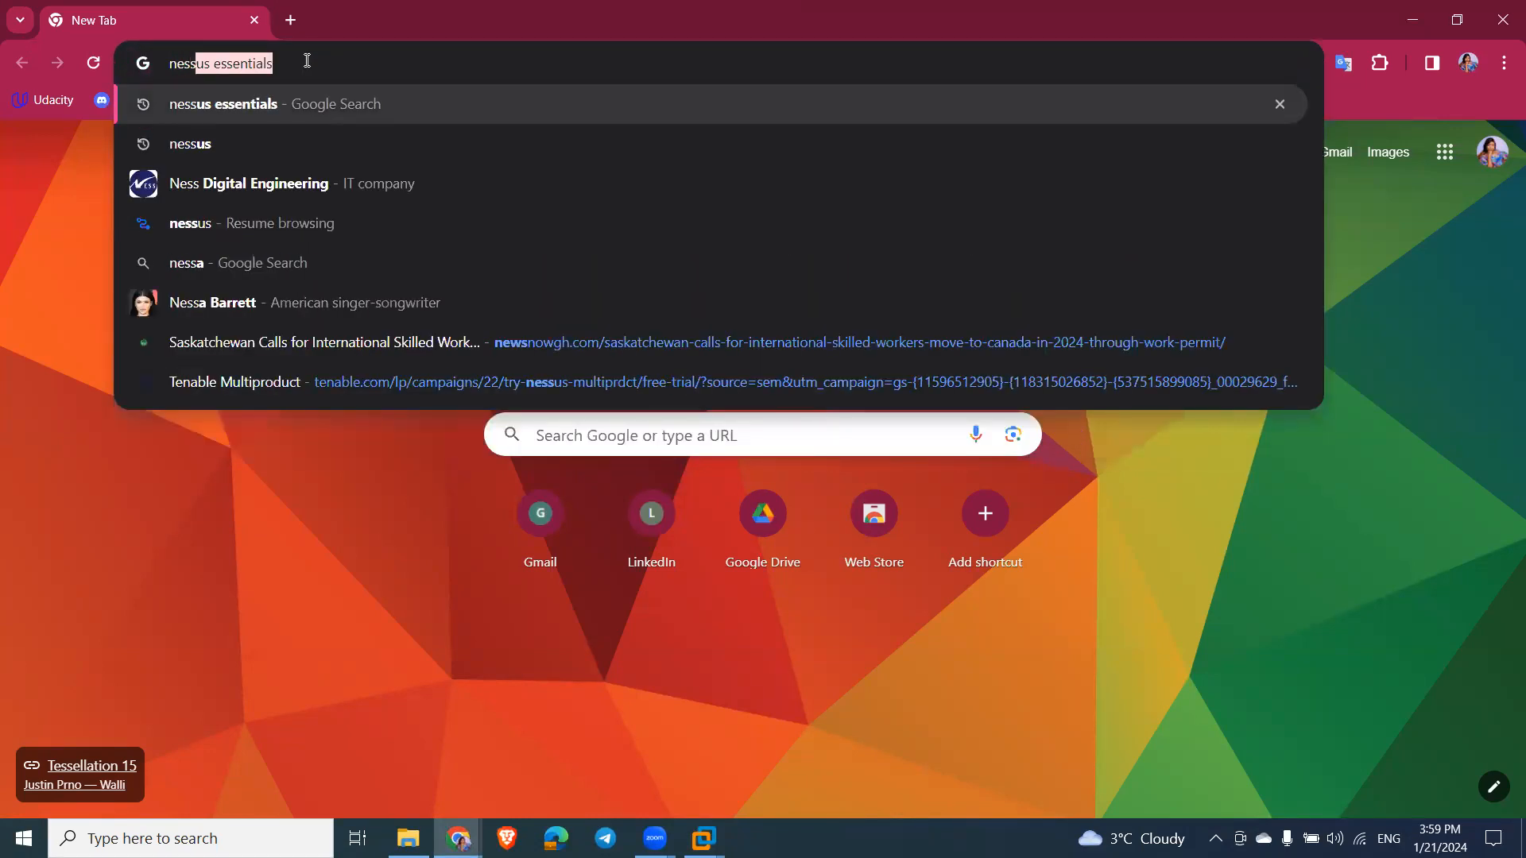
pyautogui.write('us')
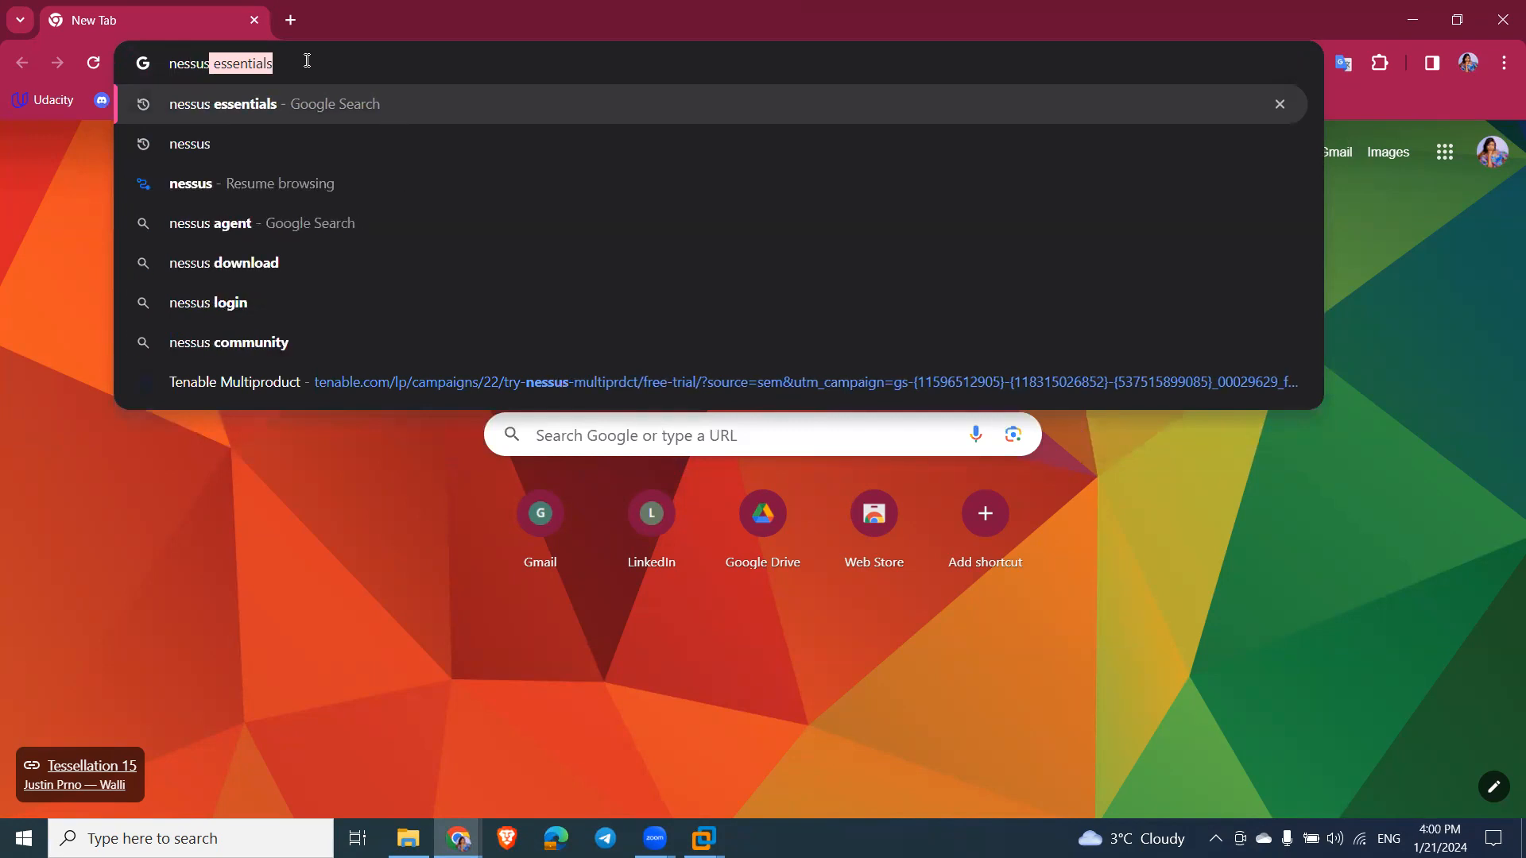
pyautogui.press('Return')
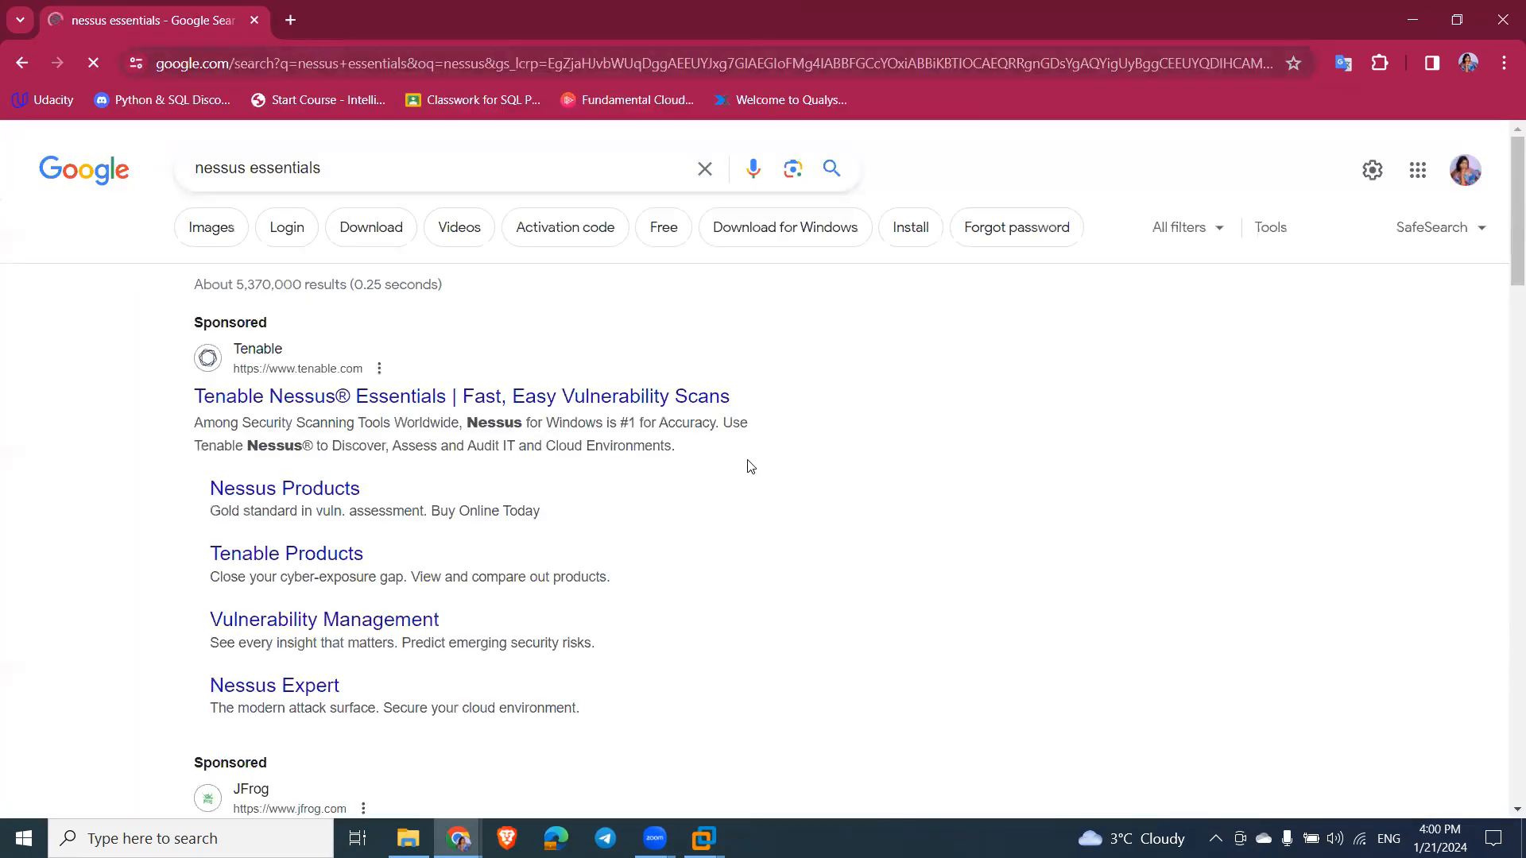
# Step: Open Tenable's Nessus Essentials Vulnerability Scanner page from the search results and view the activation code registration form
pyautogui.scroll(-2, 751, 467)
pyautogui.scroll(-5, 751, 467)
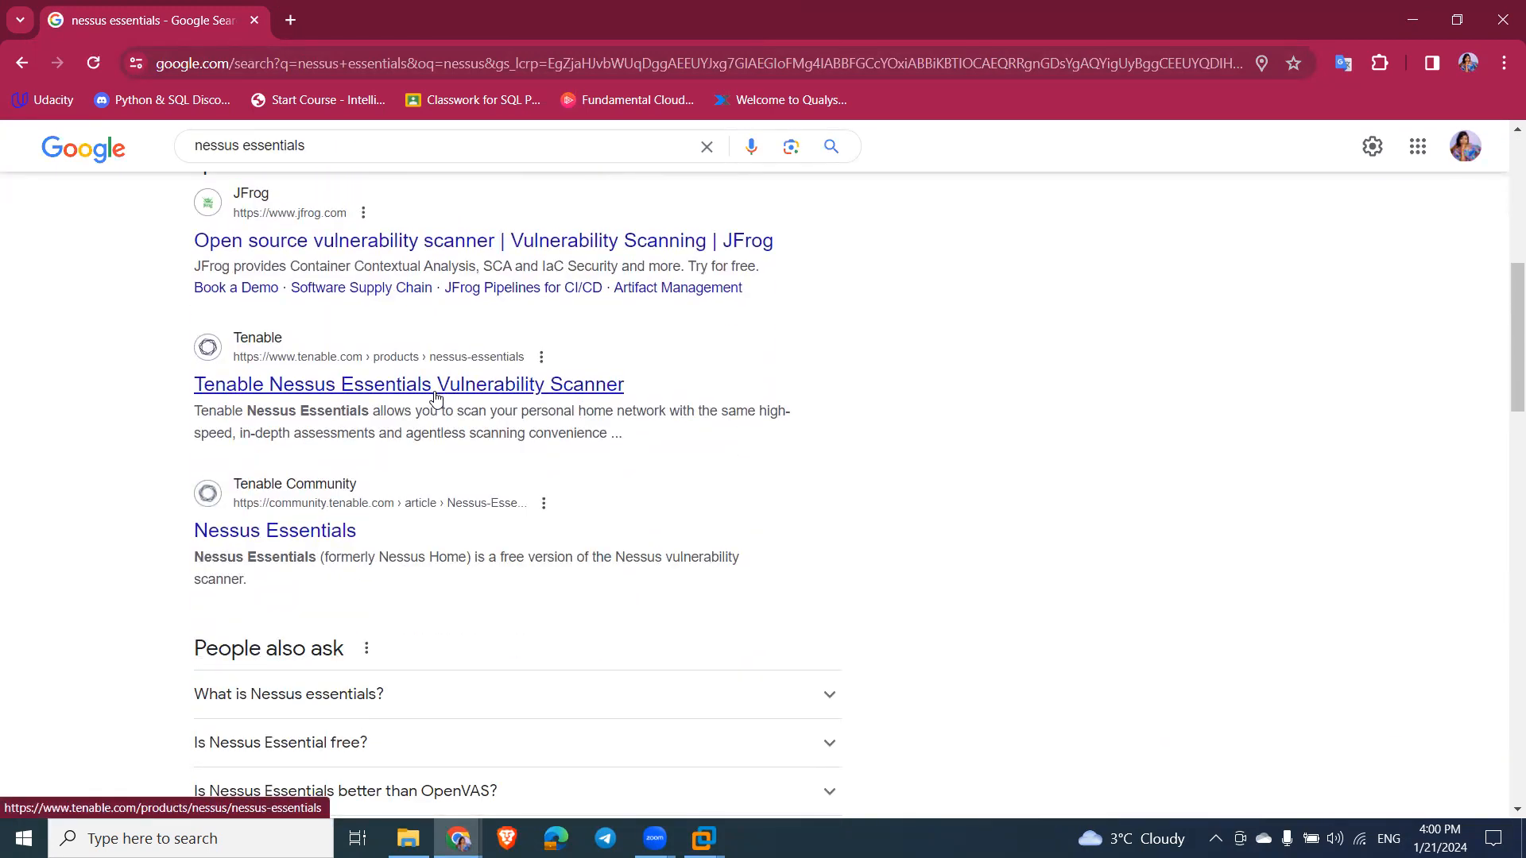
pyautogui.click(435, 389)
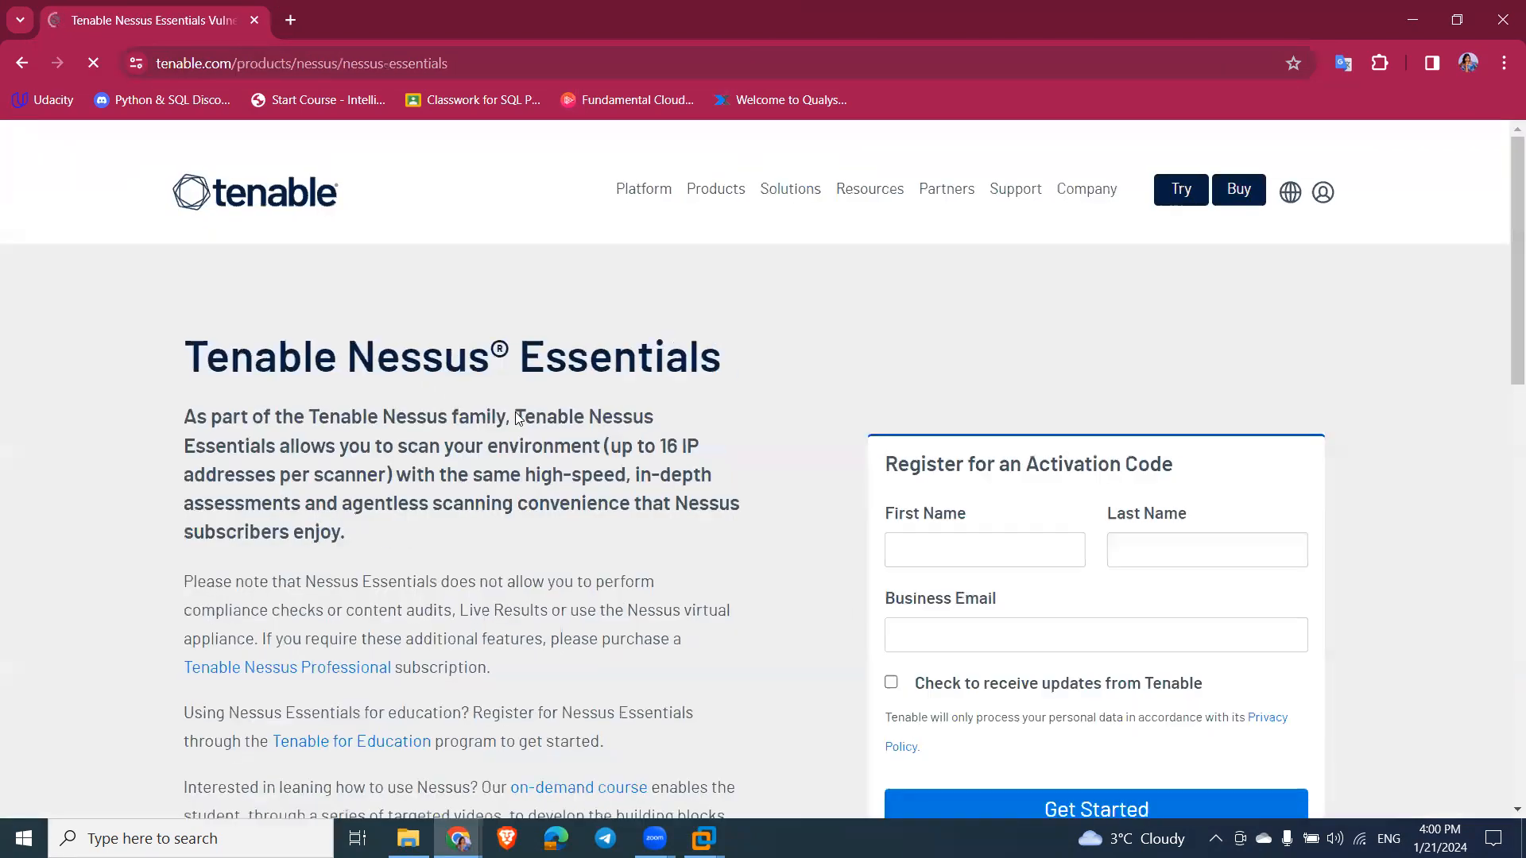
pyautogui.scroll(-1, 818, 502)
pyautogui.scroll(-2, 814, 501)
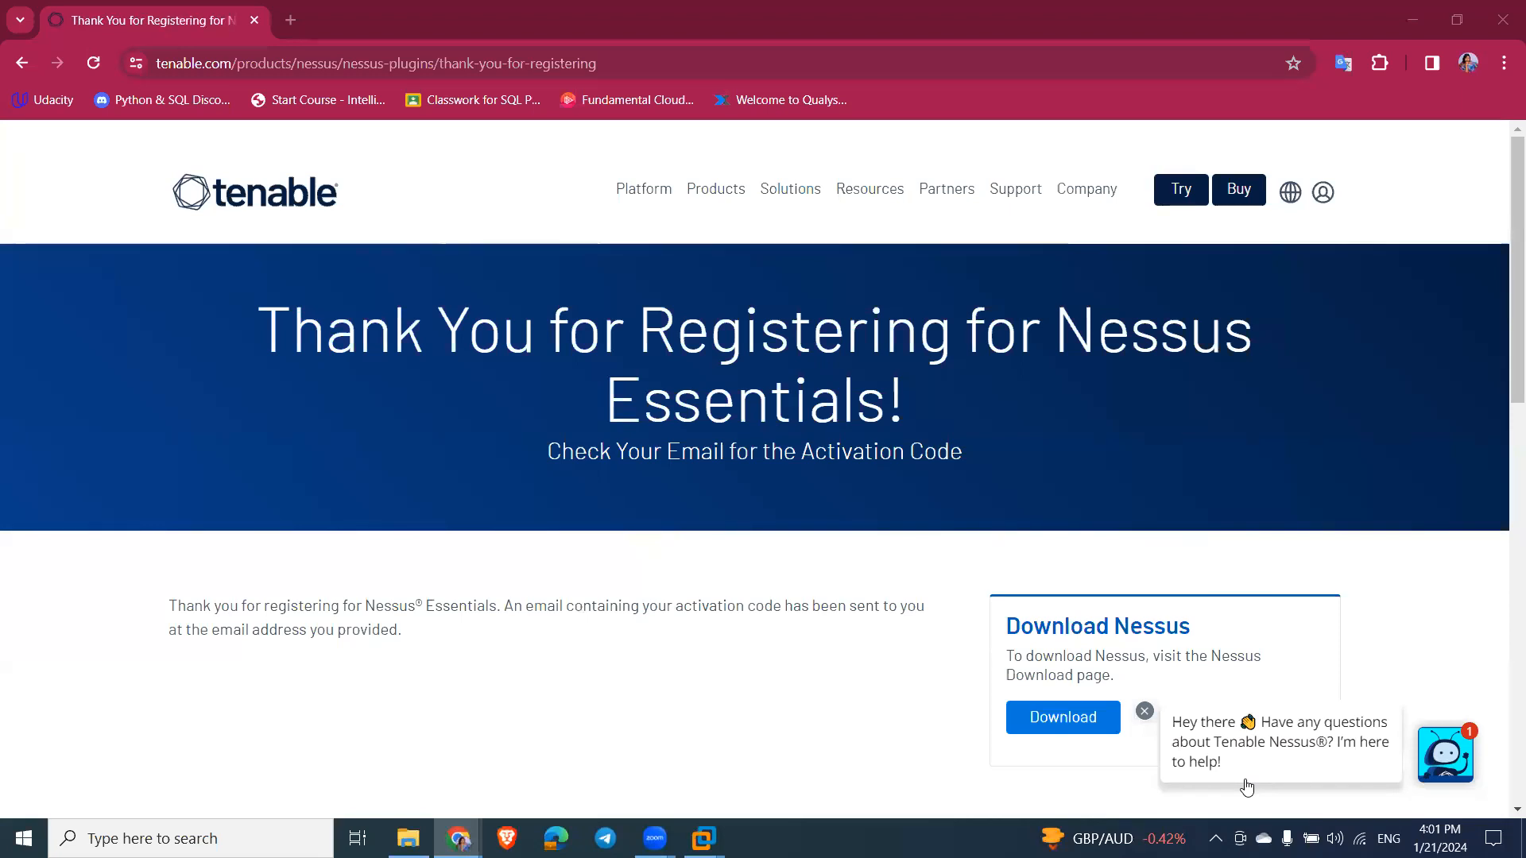
# Step: Open the Nessus download page from the registration thank-you page and review its download and setup sections
pyautogui.scroll(-1, 1254, 488)
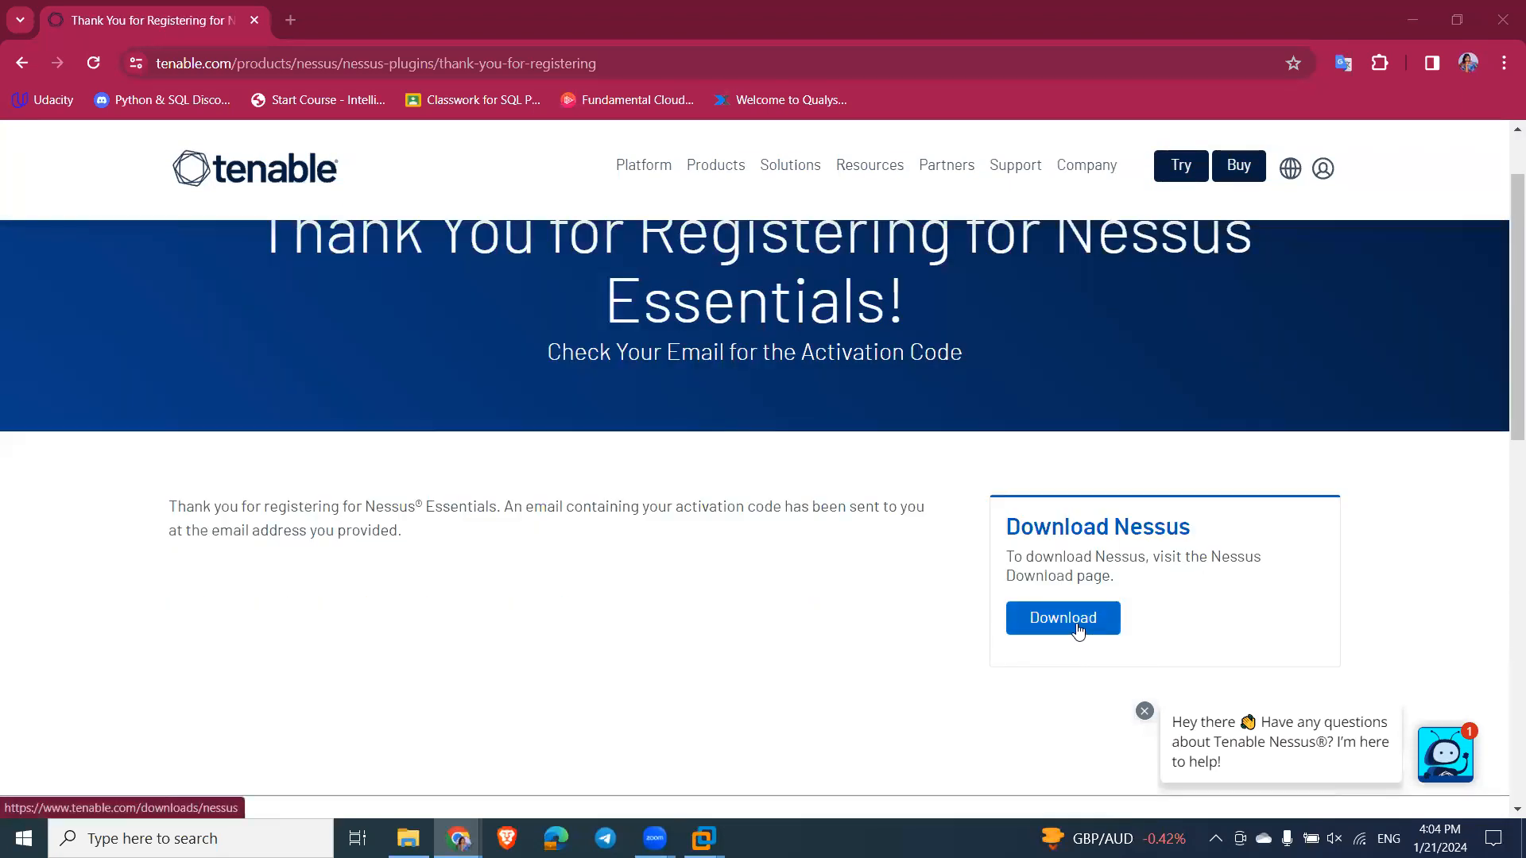
pyautogui.click(1078, 629)
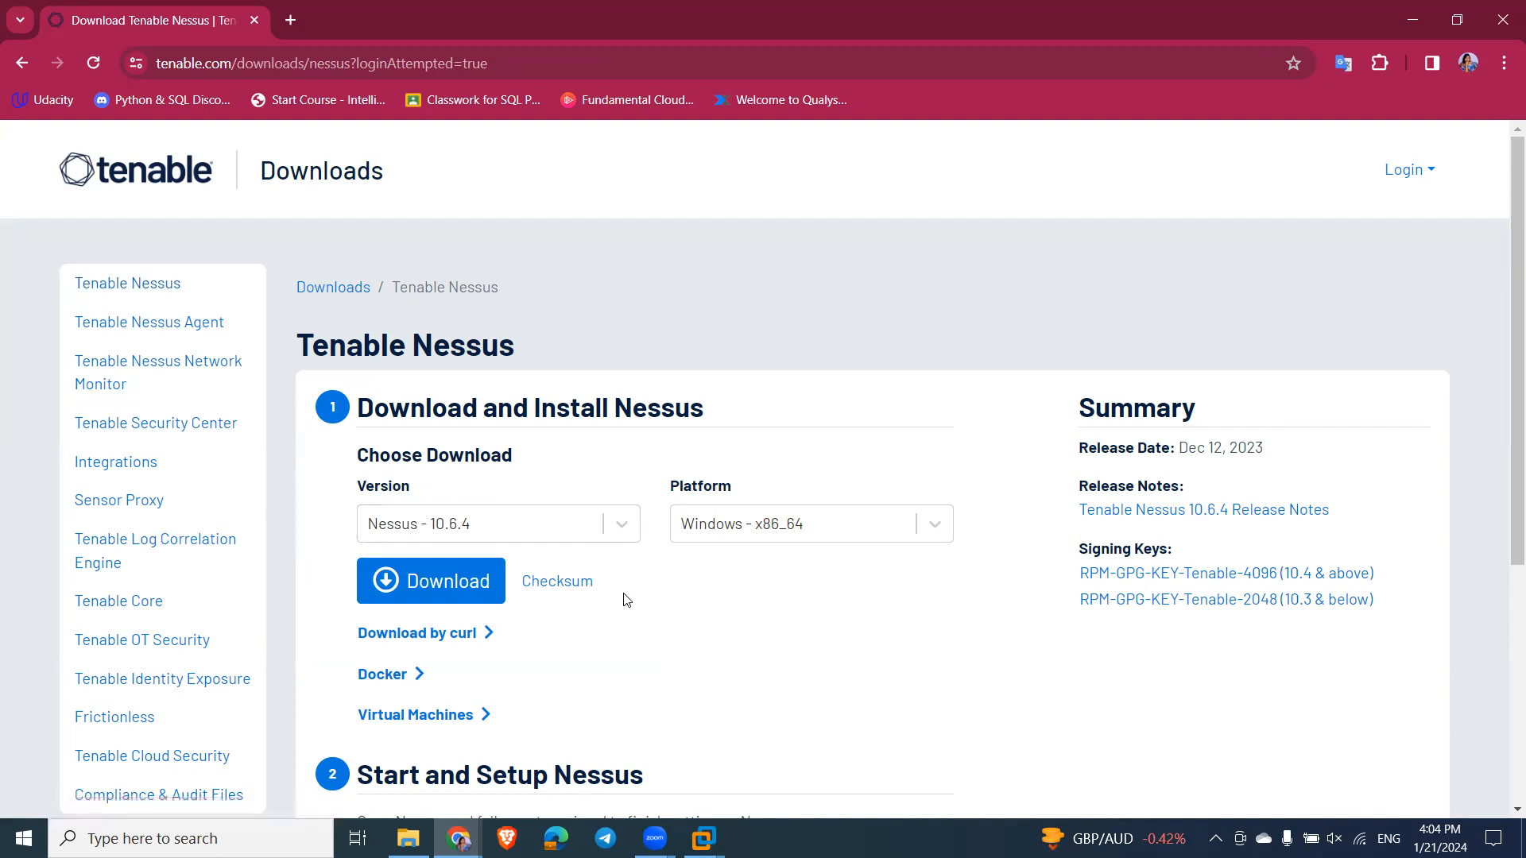
pyautogui.scroll(-1, 627, 596)
pyautogui.scroll(-2, 624, 600)
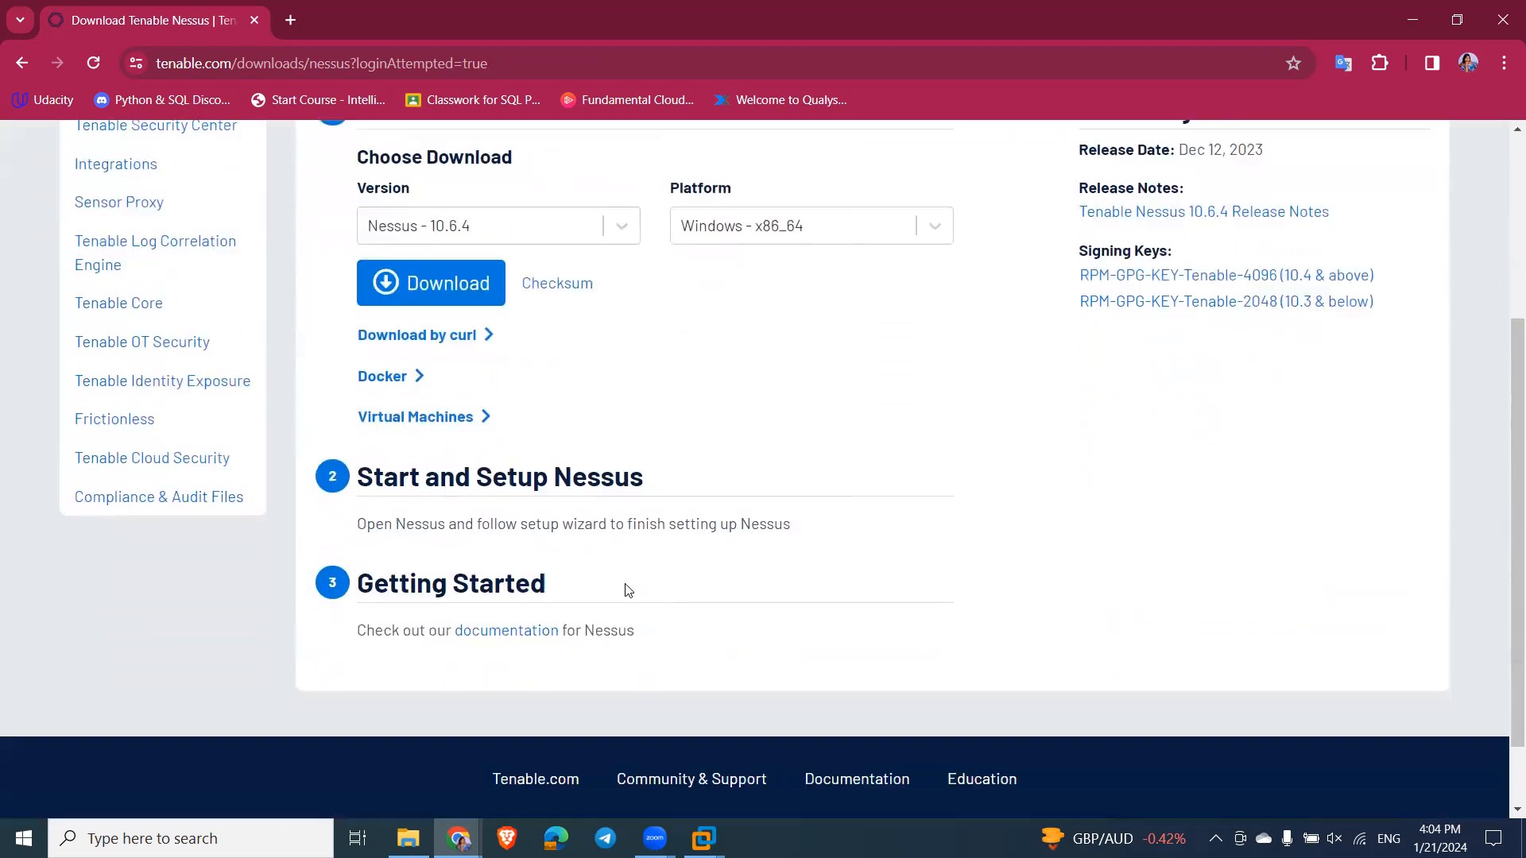
pyautogui.scroll(1, 626, 582)
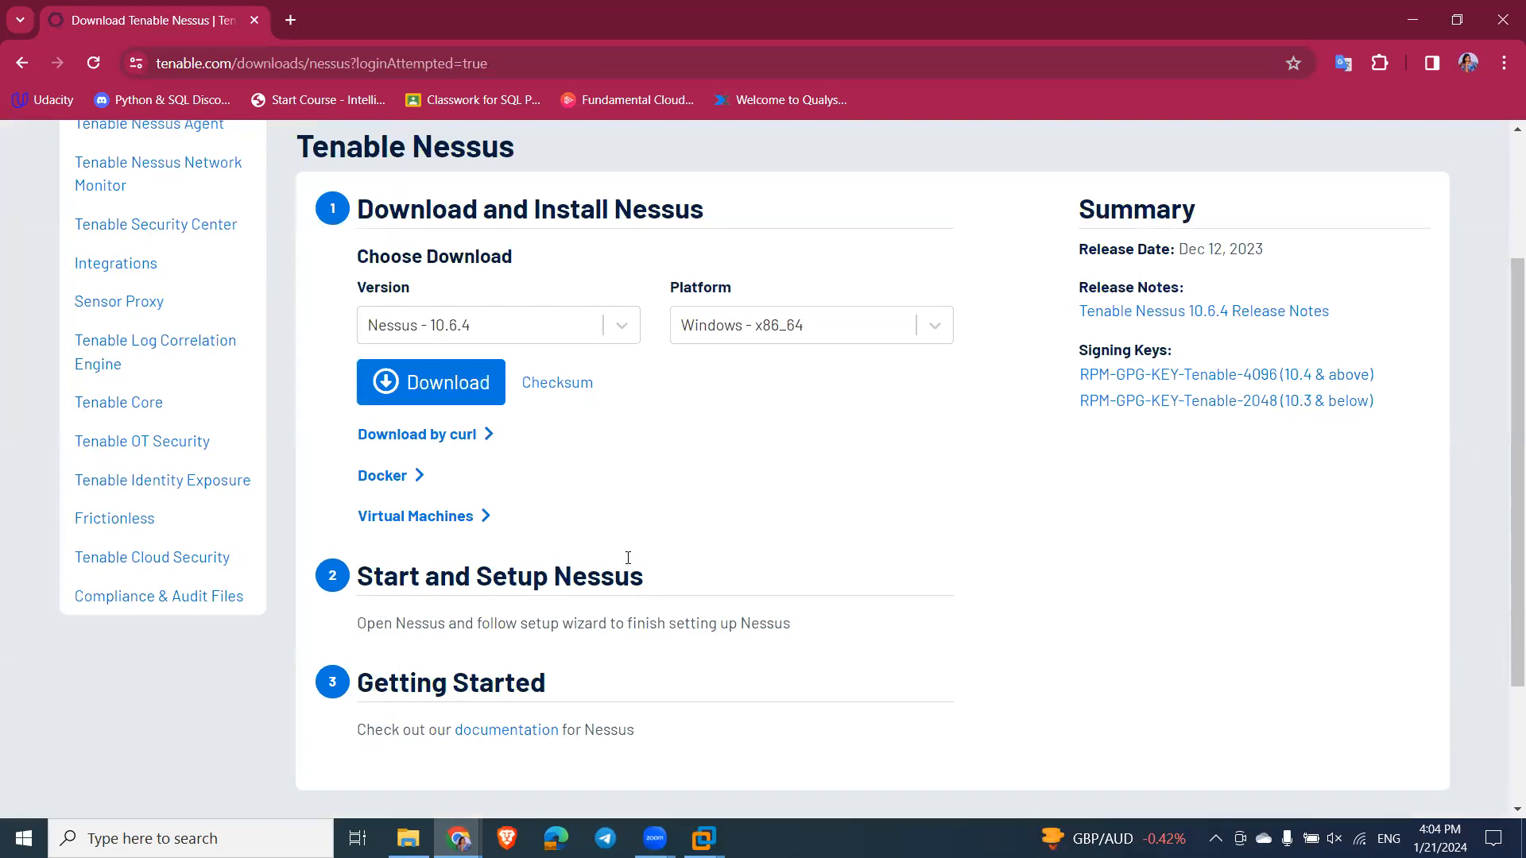
pyautogui.scroll(1, 630, 564)
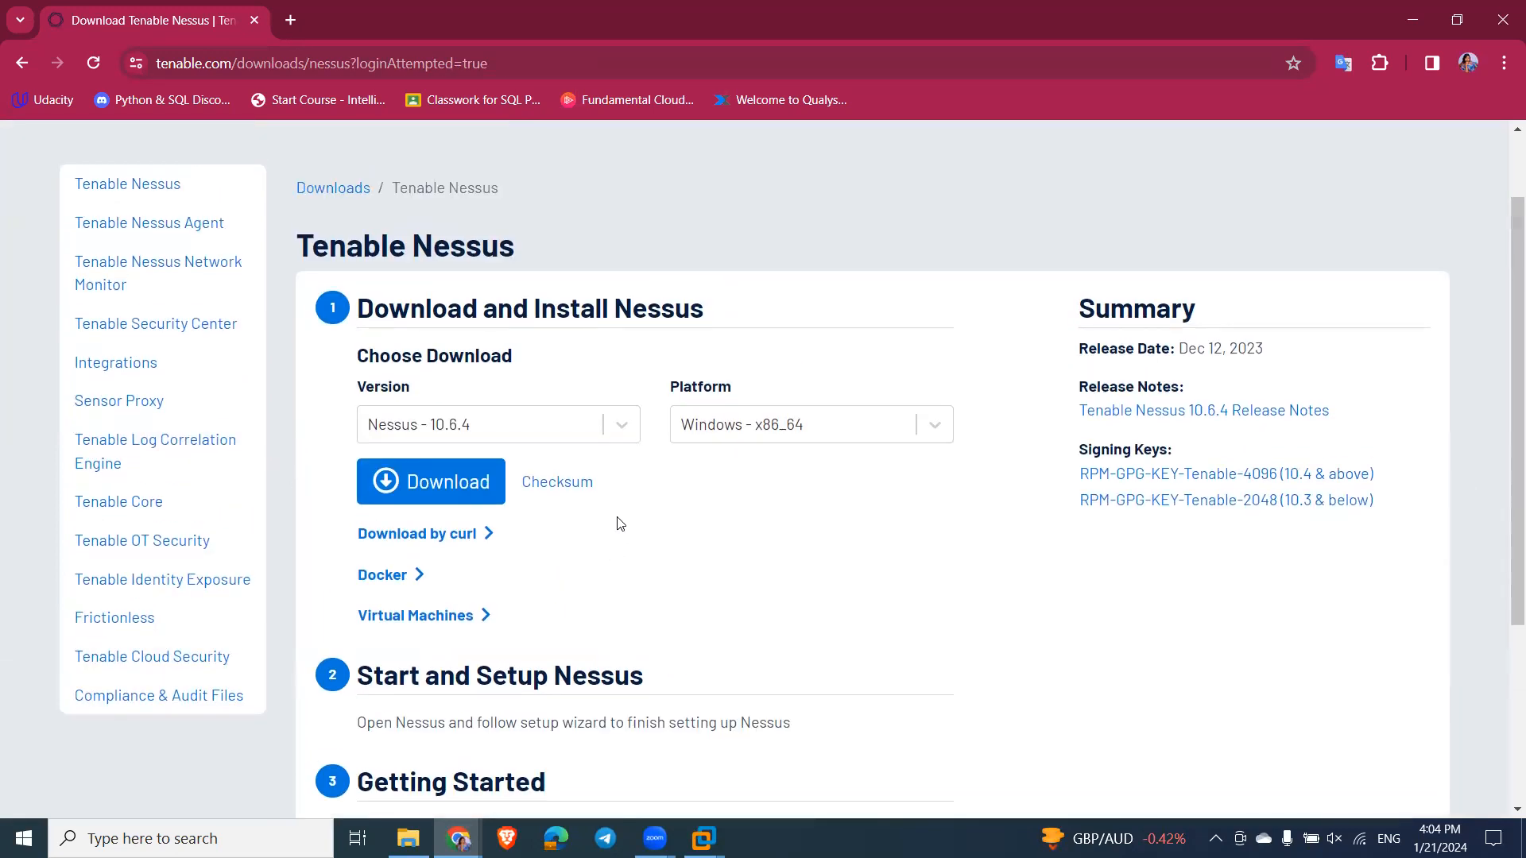
# Step: Download Nessus 10.6.4 for Windows x86_64, reading through and agreeing to the license agreement
pyautogui.click(472, 497)
pyautogui.scroll(-10, 694, 485)
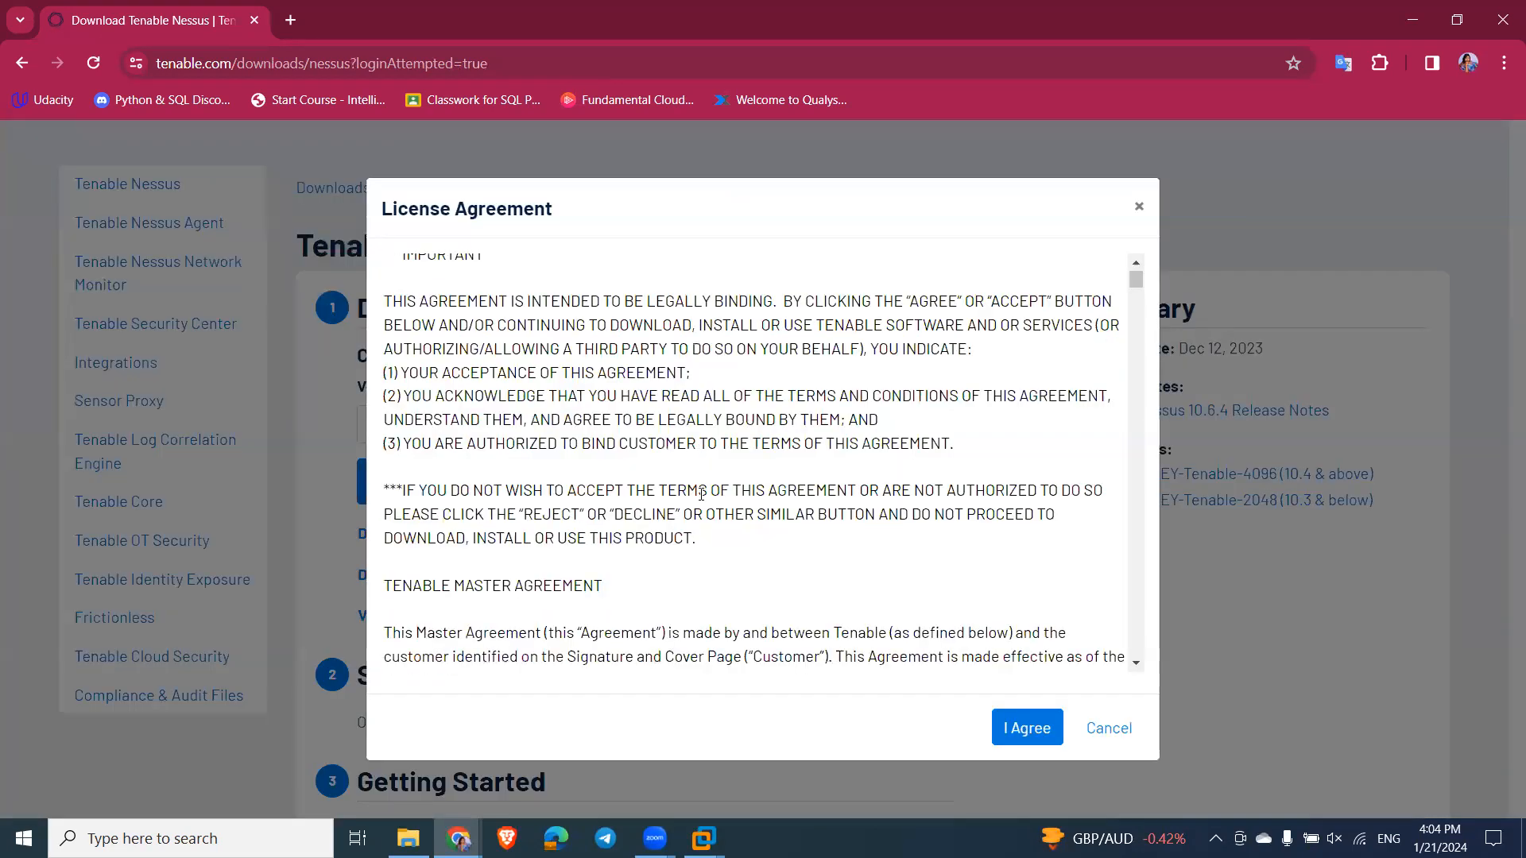
pyautogui.scroll(-5, 701, 494)
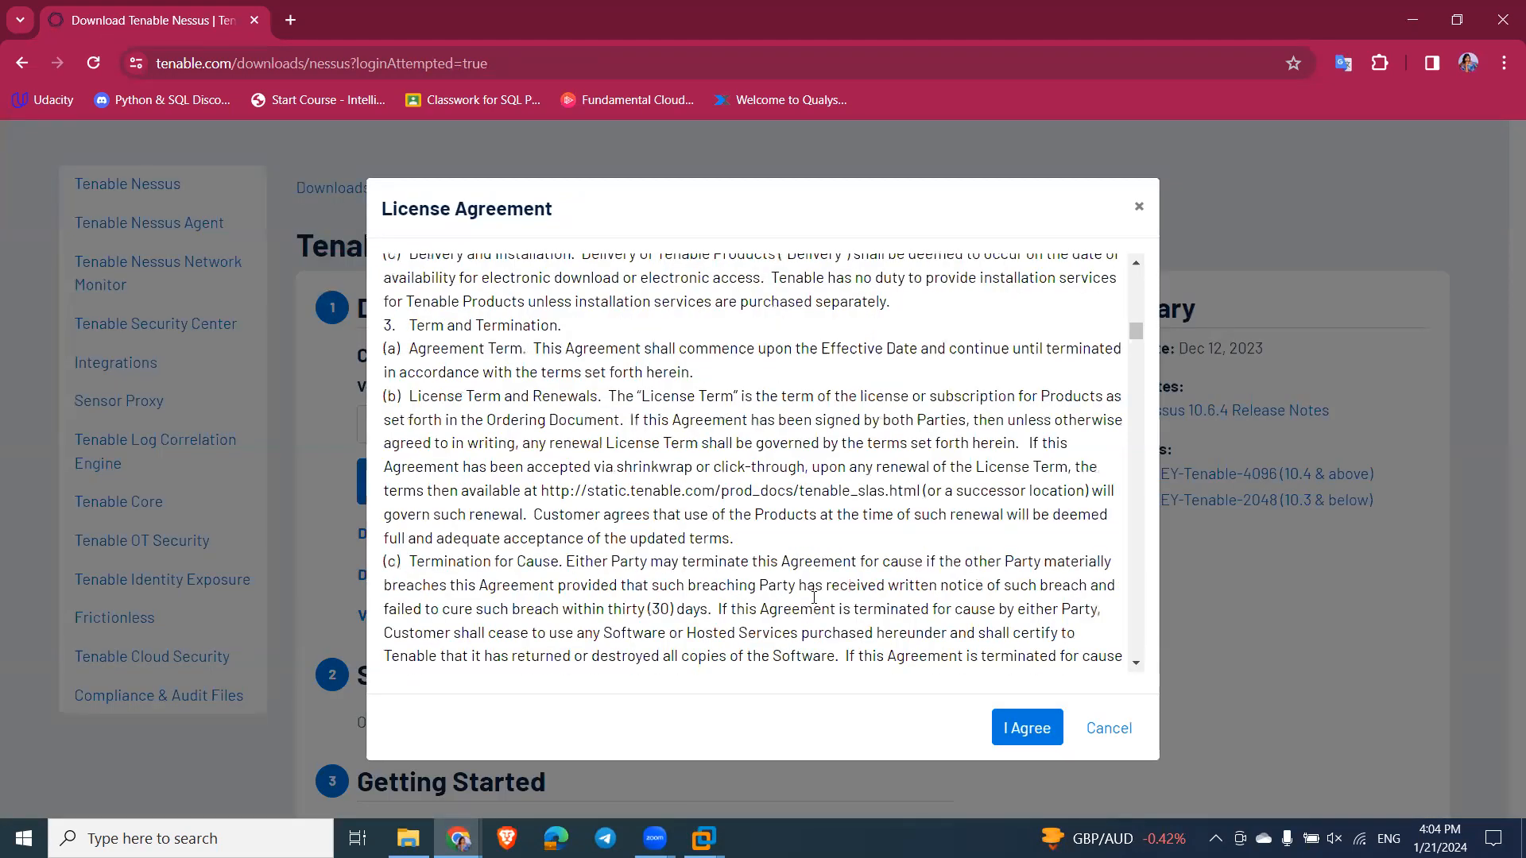
pyautogui.scroll(-5, 1059, 725)
pyautogui.click(1027, 728)
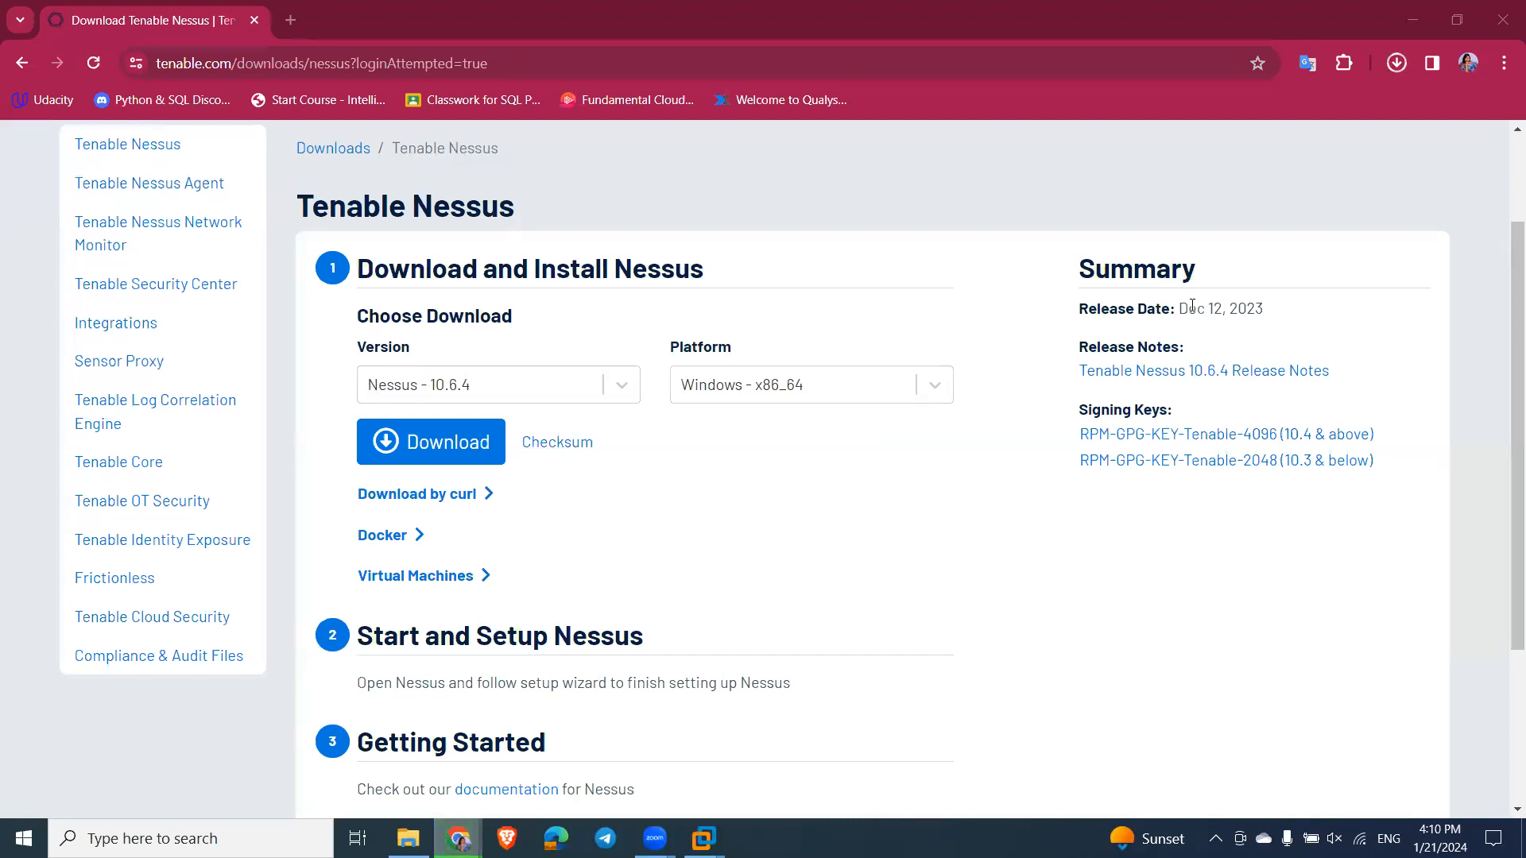
# Step: Check the Nessus release date and the available download platforms, leaving Windows - x86_64 selected
pyautogui.moveTo(1180, 308); pyautogui.dragTo(1283, 313)
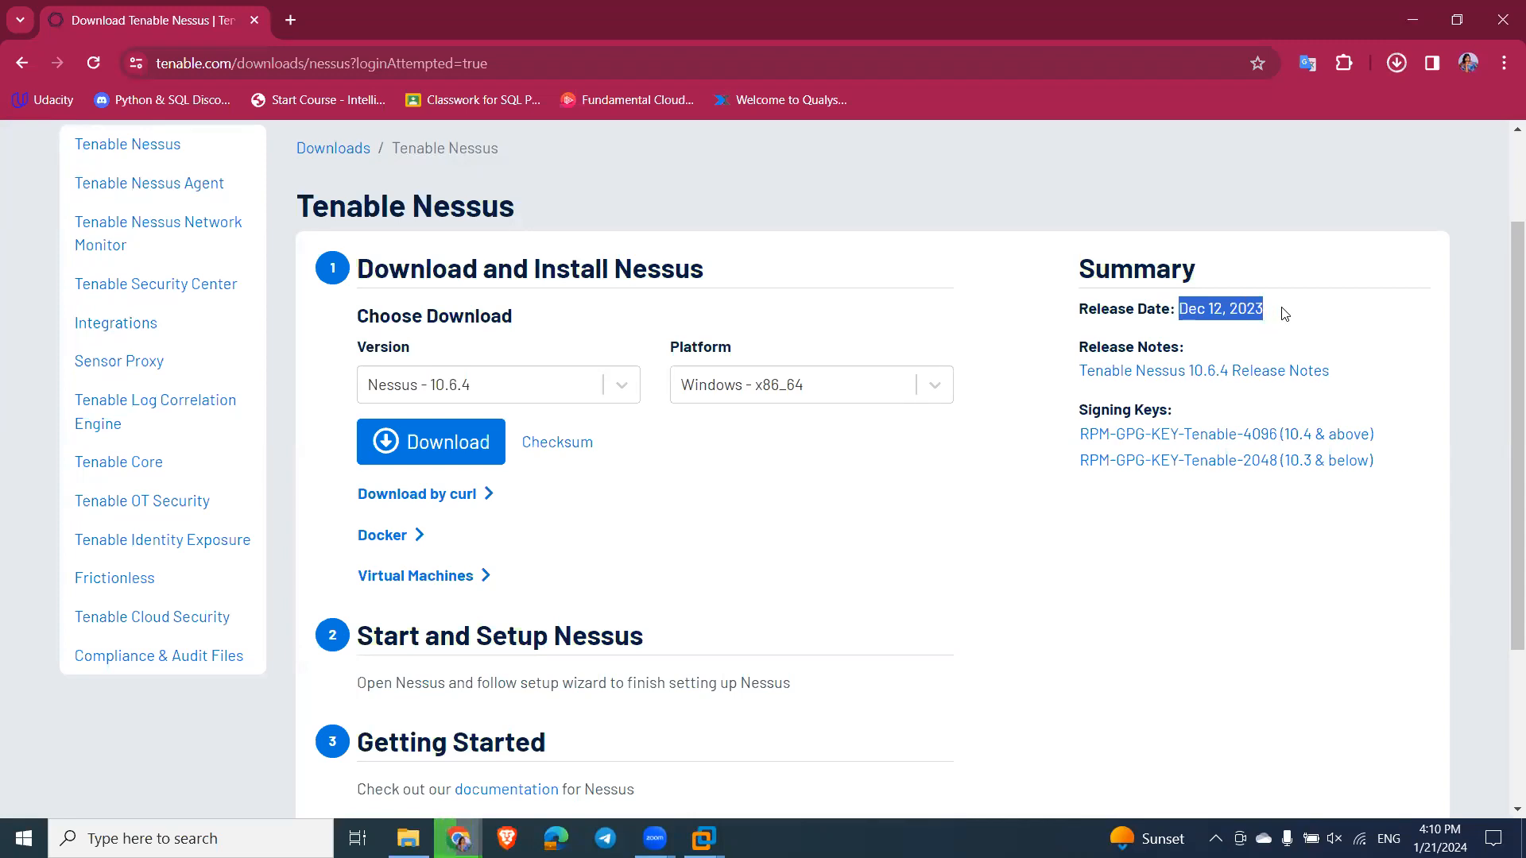
pyautogui.click(935, 388)
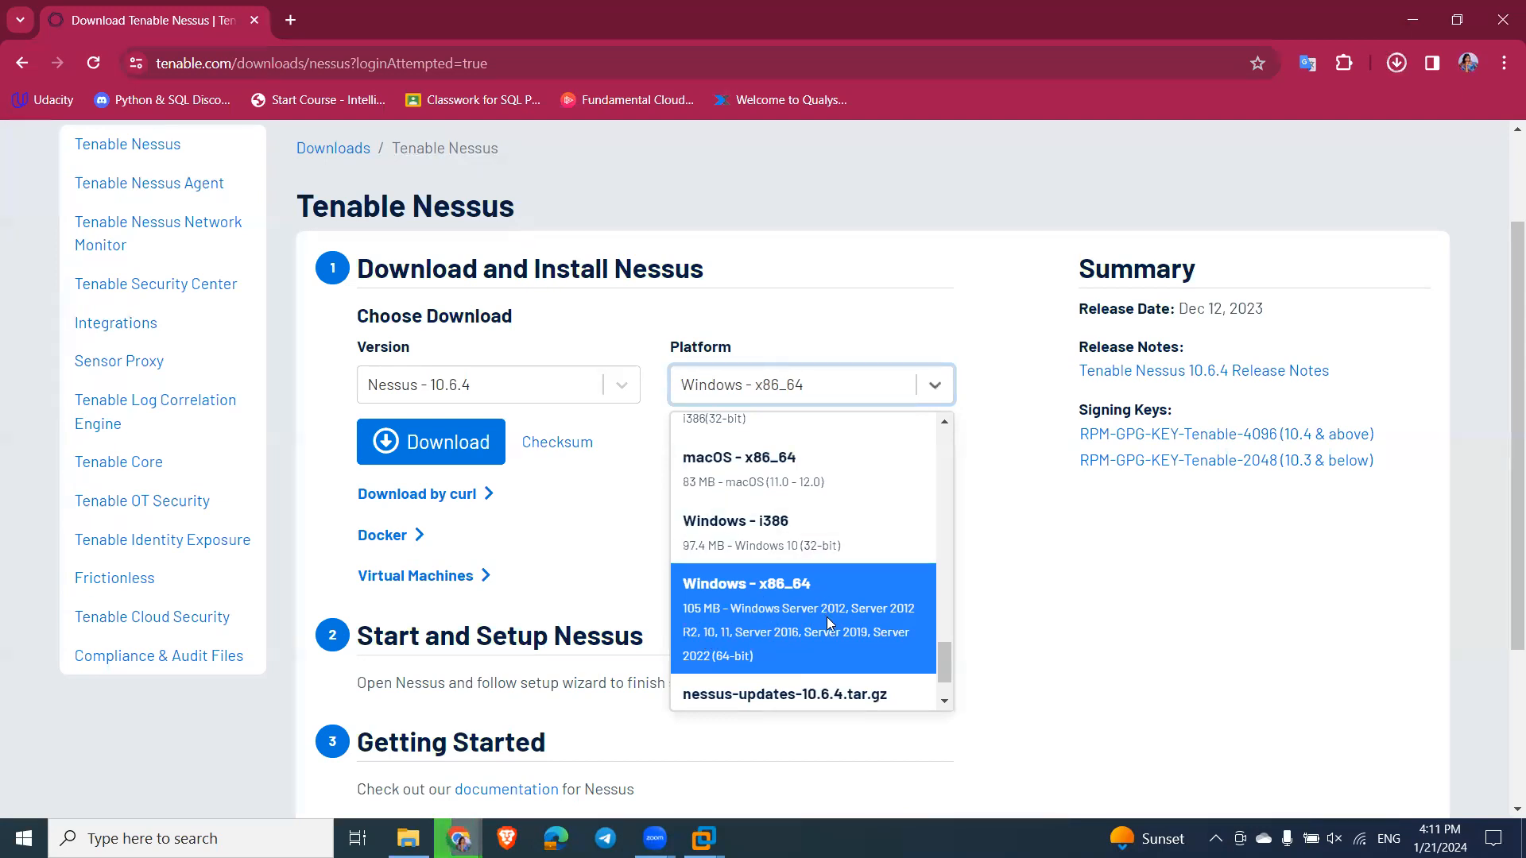
pyautogui.click(1003, 494)
pyautogui.click(450, 469)
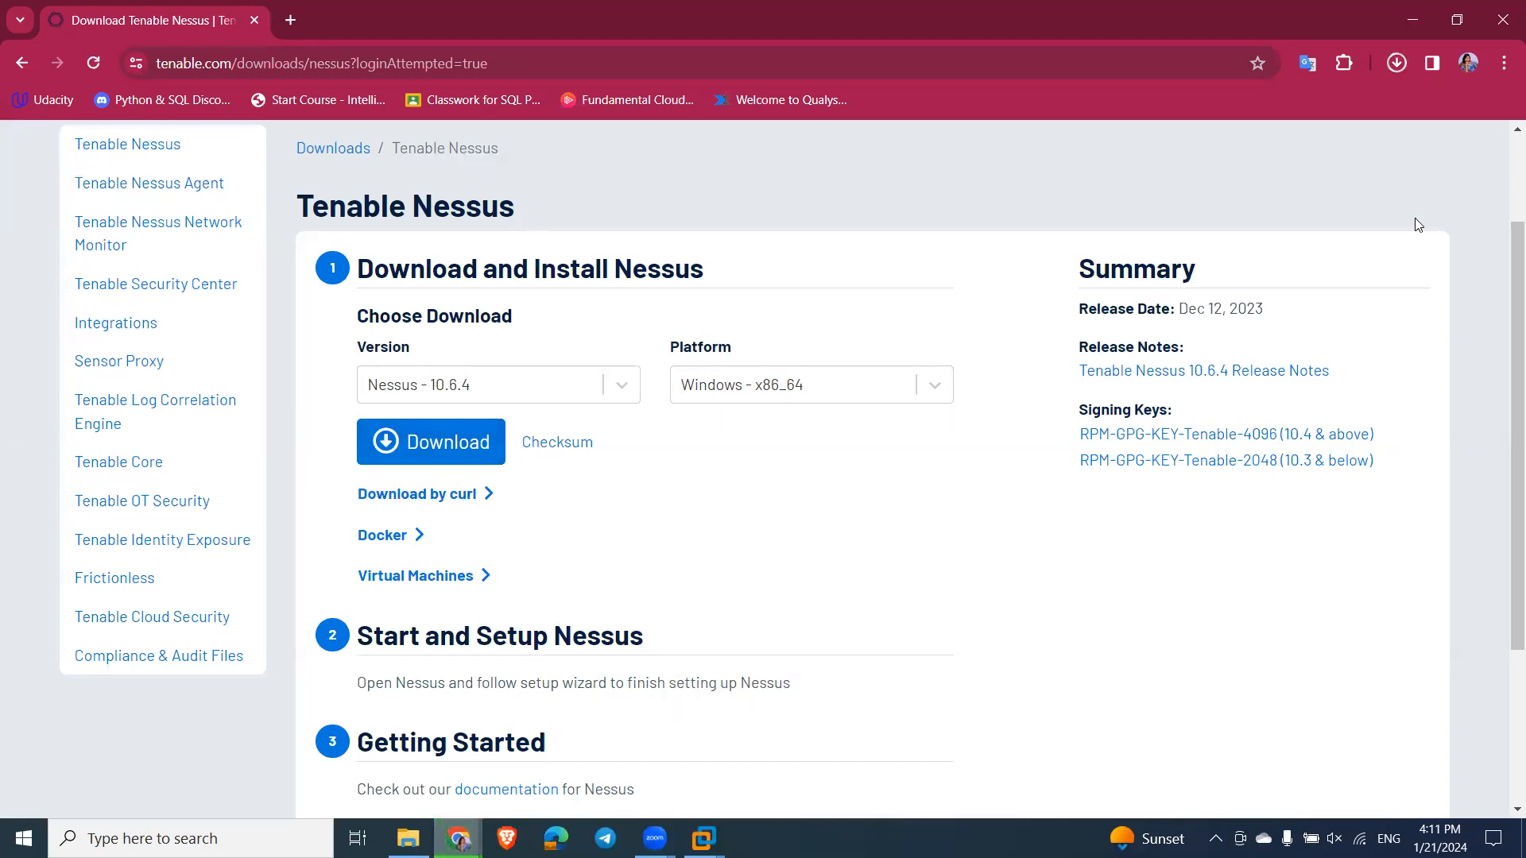
# Step: Resume the paused Nessus-10.6.4-x64.msi download from the recent download history
pyautogui.click(1396, 67)
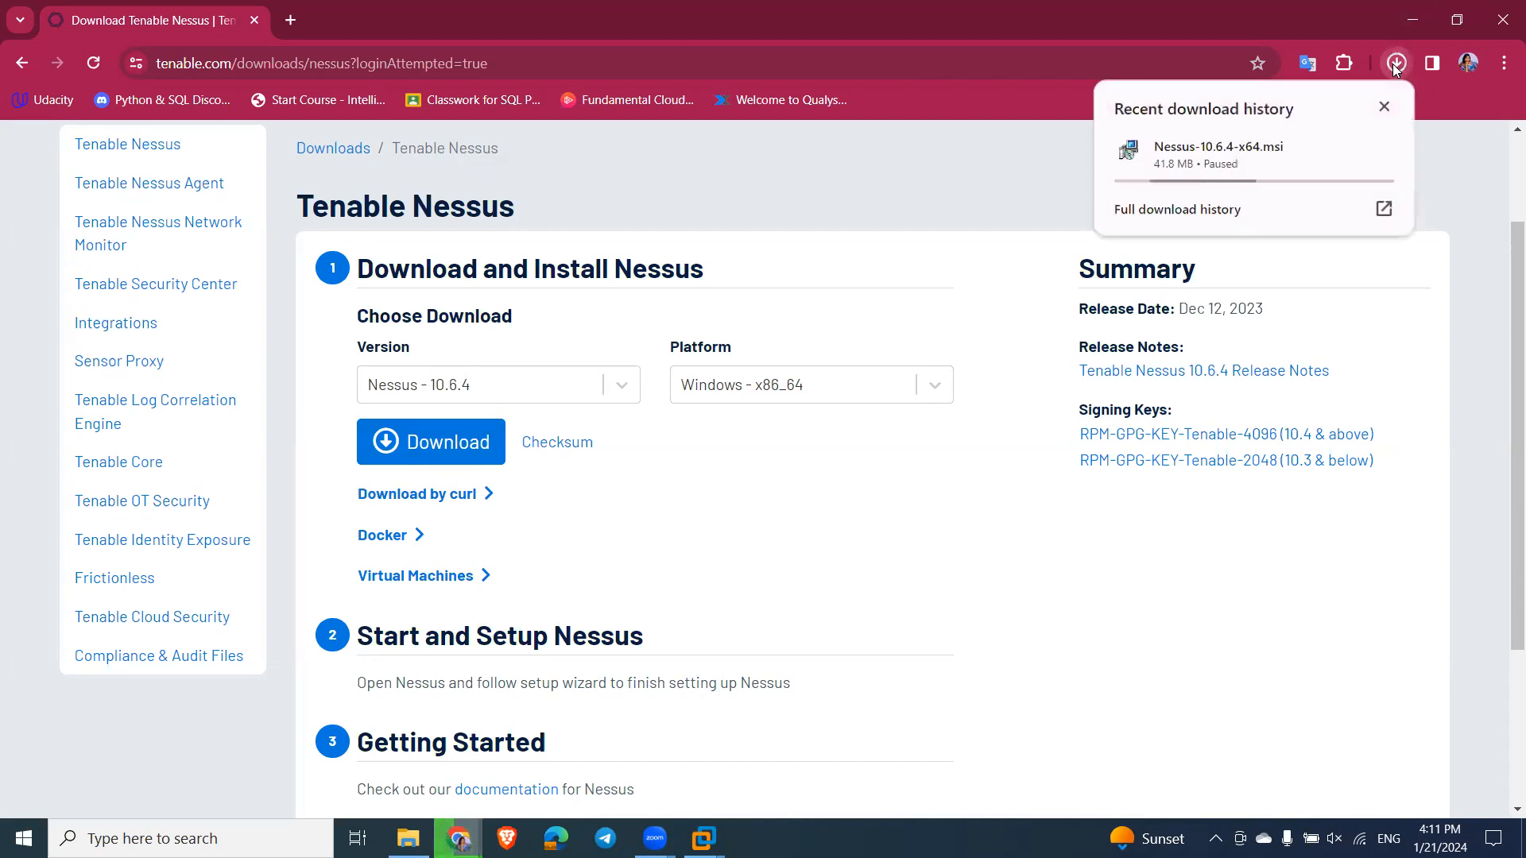
pyautogui.click(1345, 151)
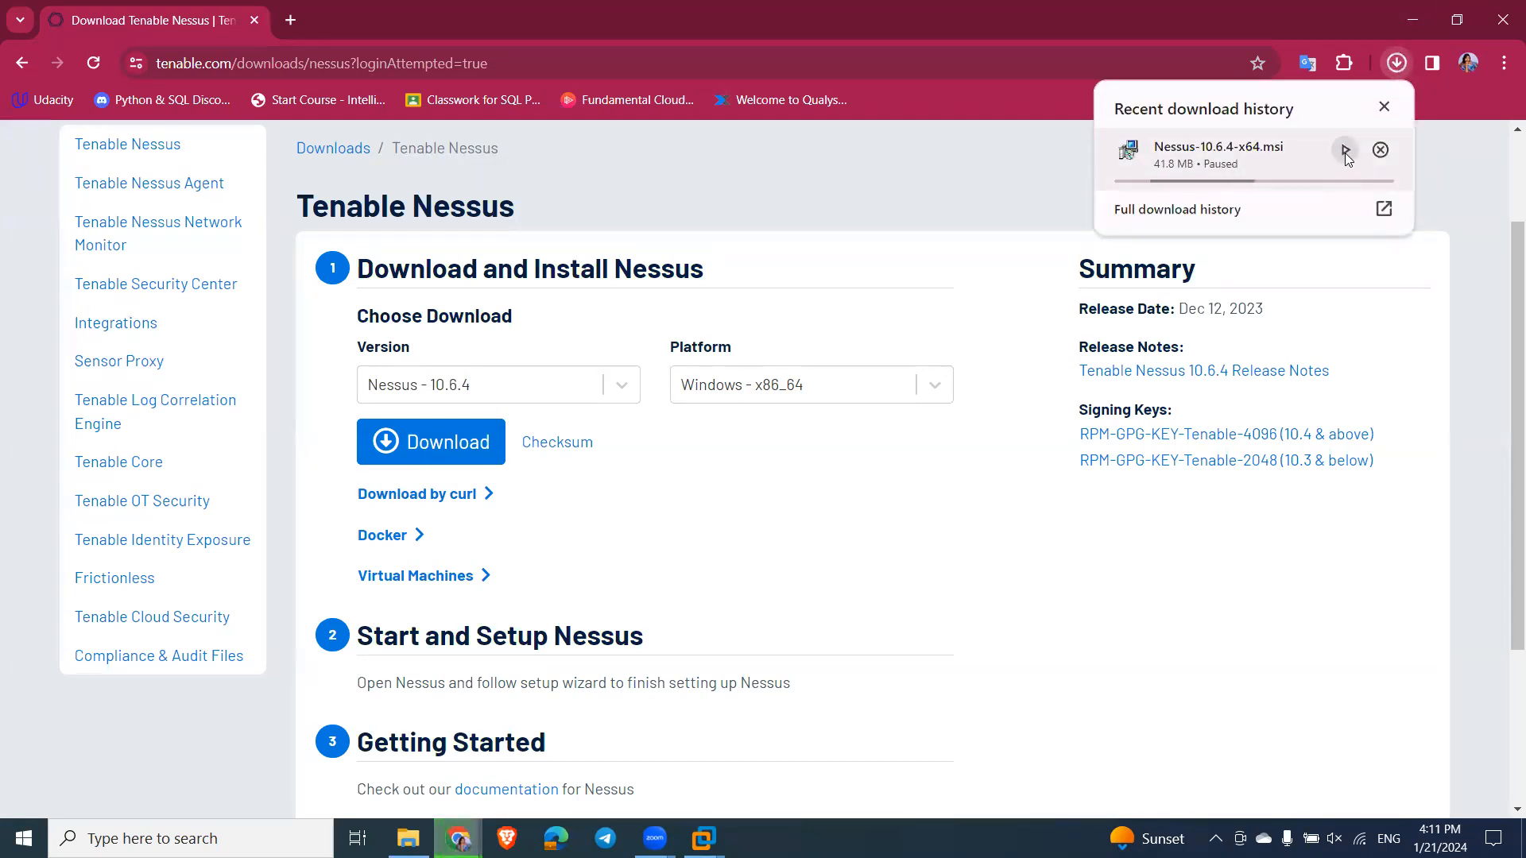
pyautogui.click(1343, 151)
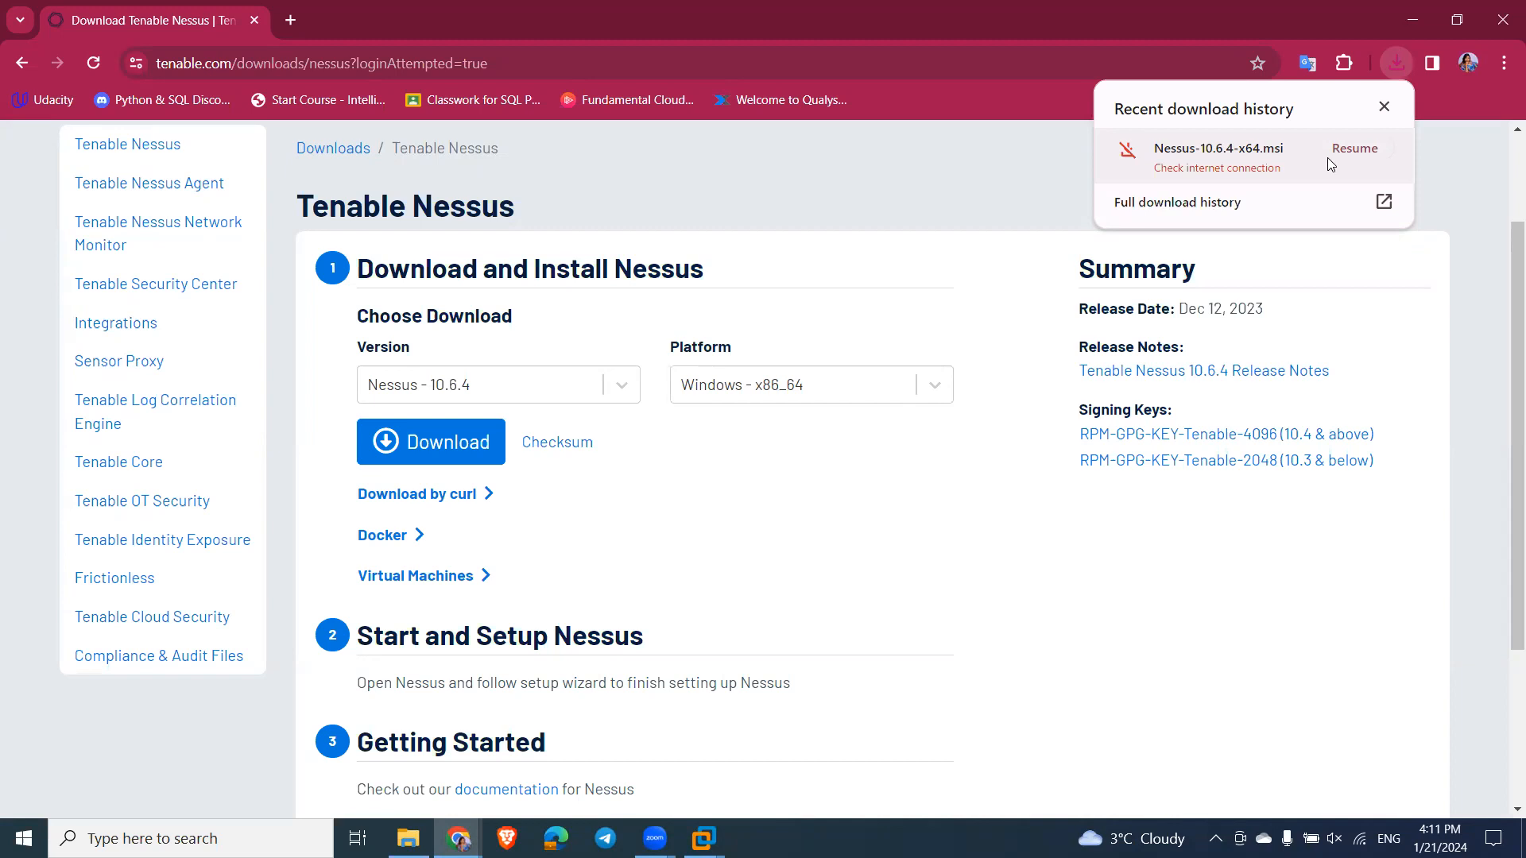
pyautogui.click(1343, 155)
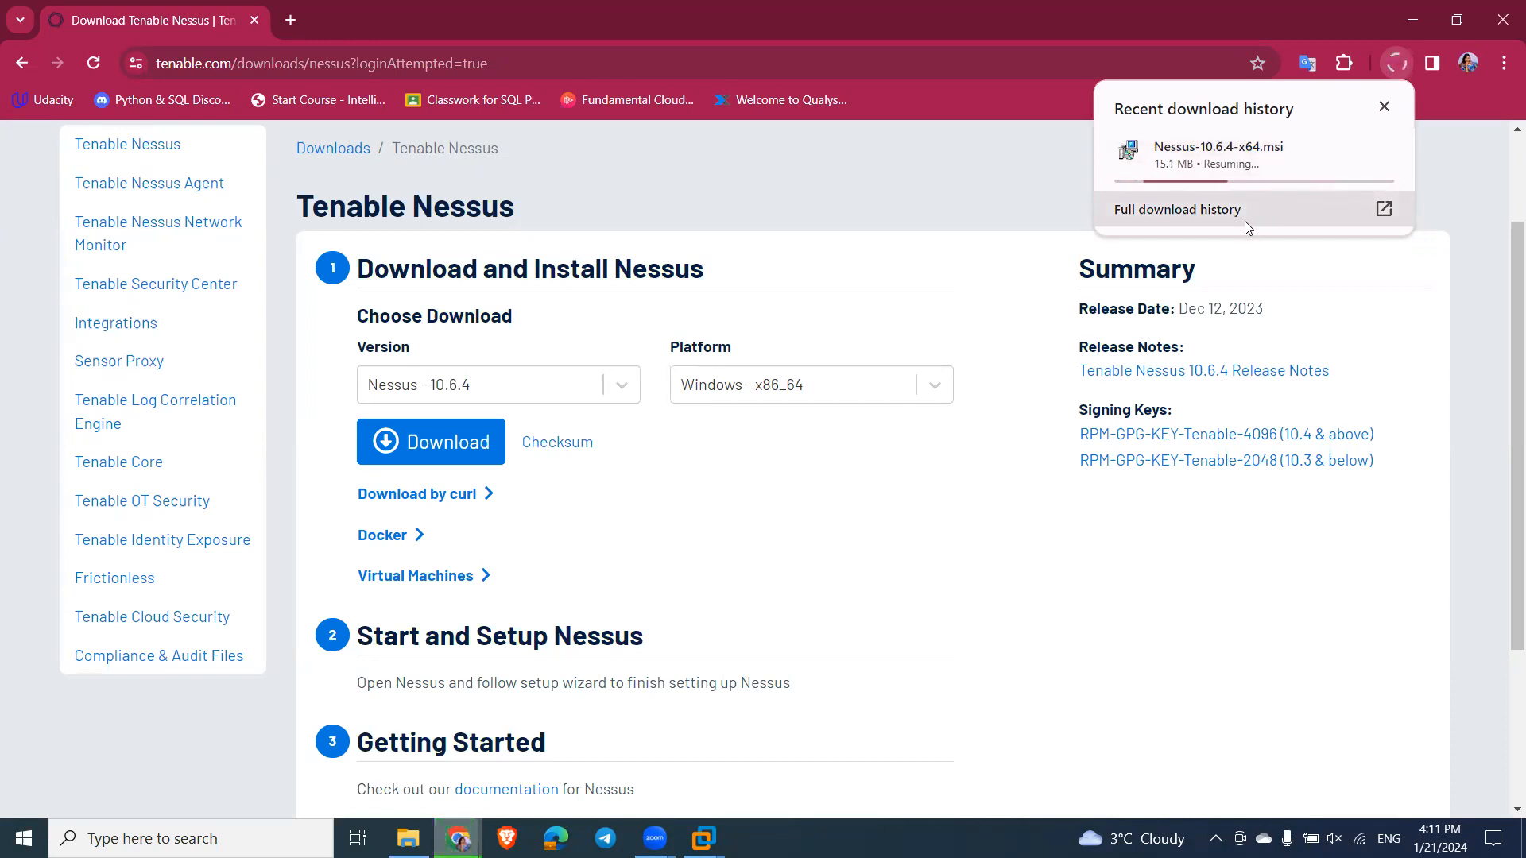
# Step: Run the downloaded Nessus-10.6.4-x64.msi installer, allowing it in the security warning
pyautogui.click(1146, 711)
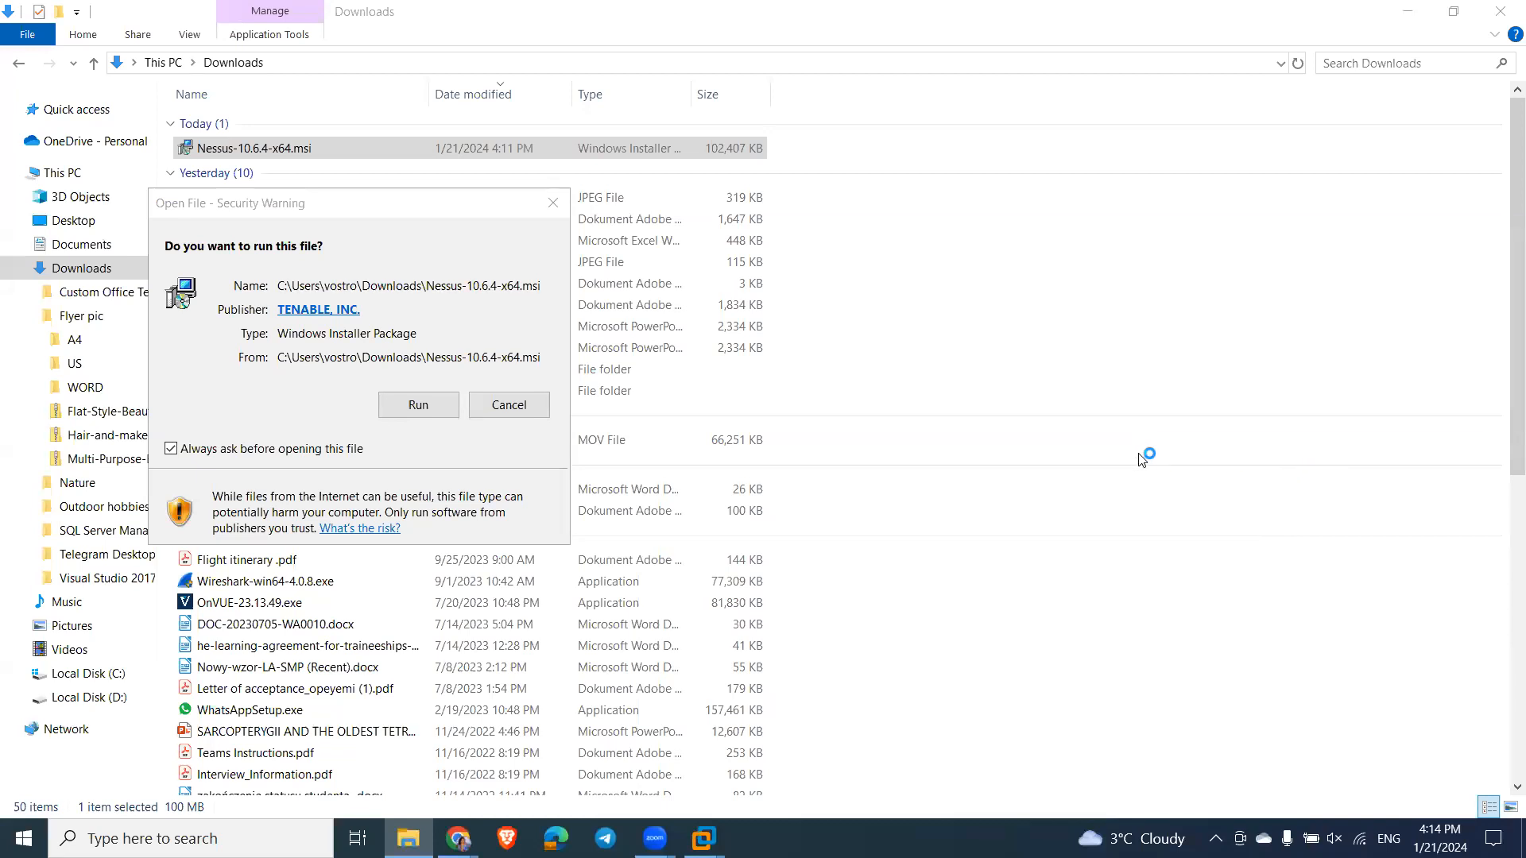
pyautogui.click(414, 408)
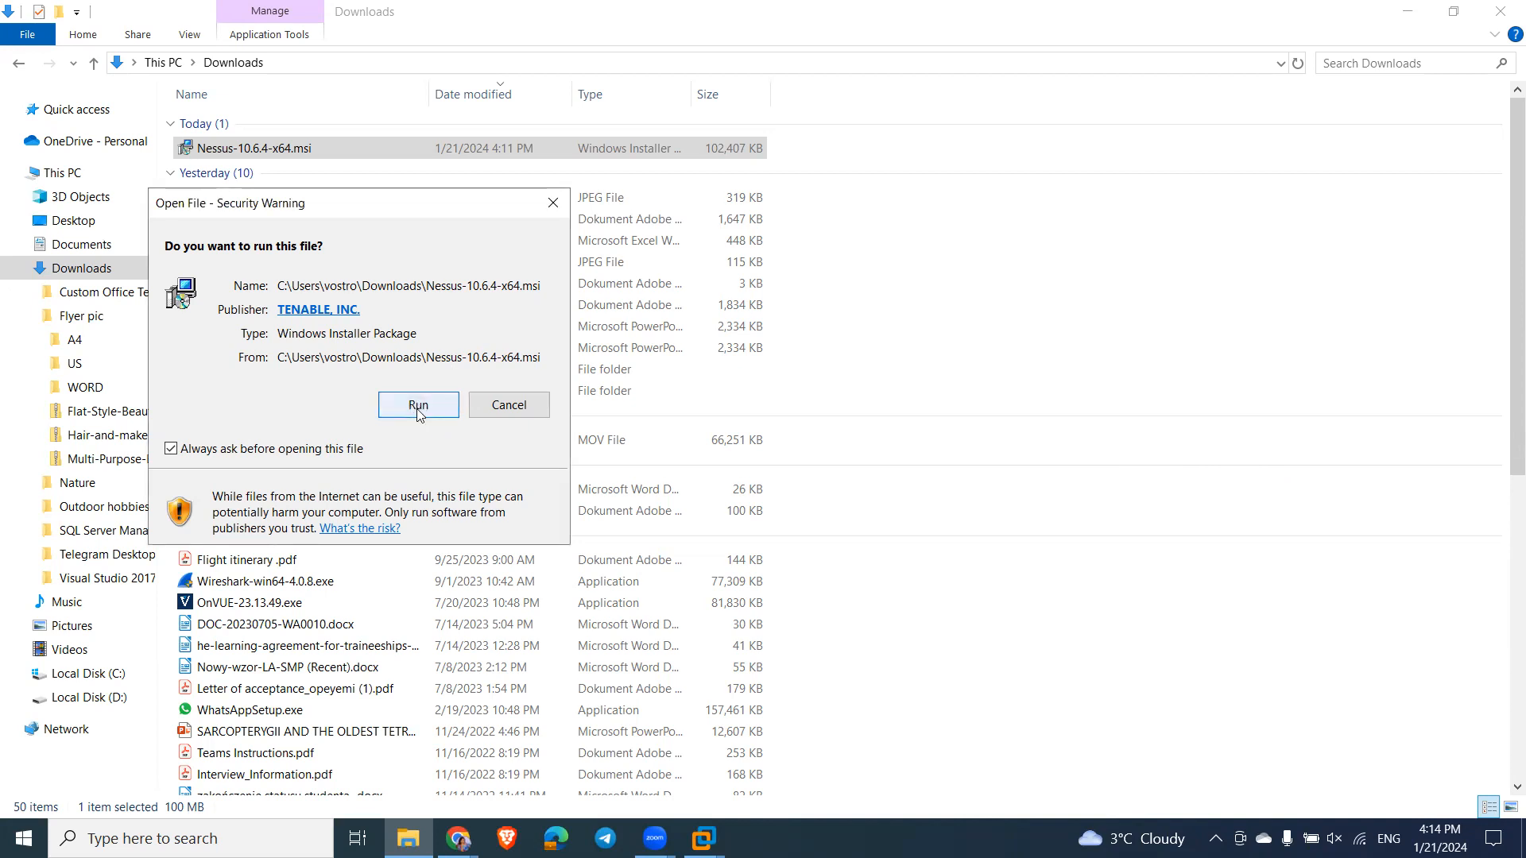
pyautogui.click(419, 407)
pyautogui.click(826, 440)
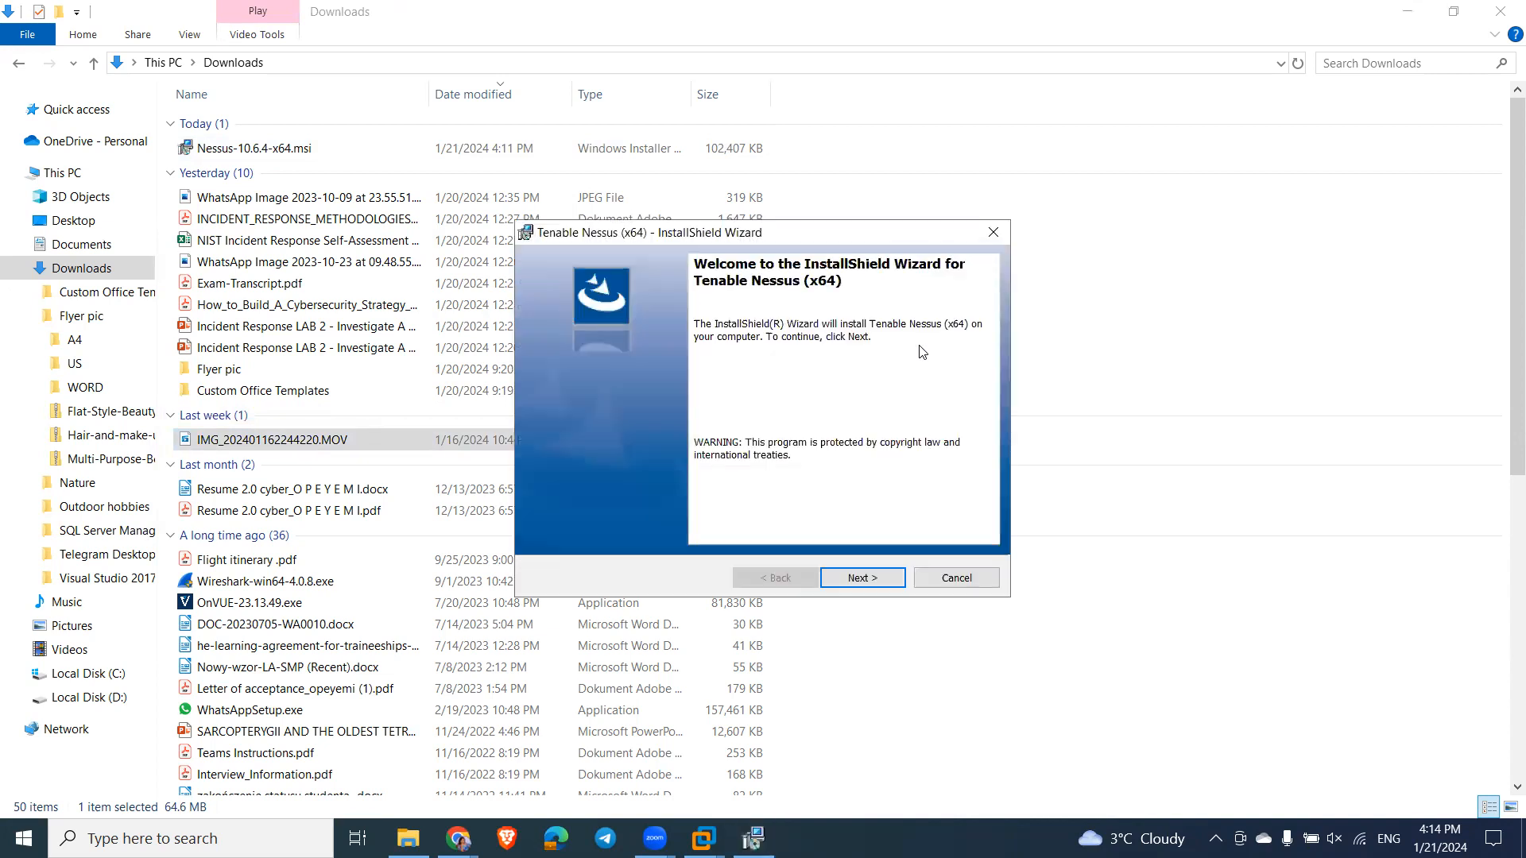
# Step: Accept the license terms in the Tenable Nessus setup wizard and keep the destination folder C:\Program Files\Tenable\Nessus\
pyautogui.click(862, 577)
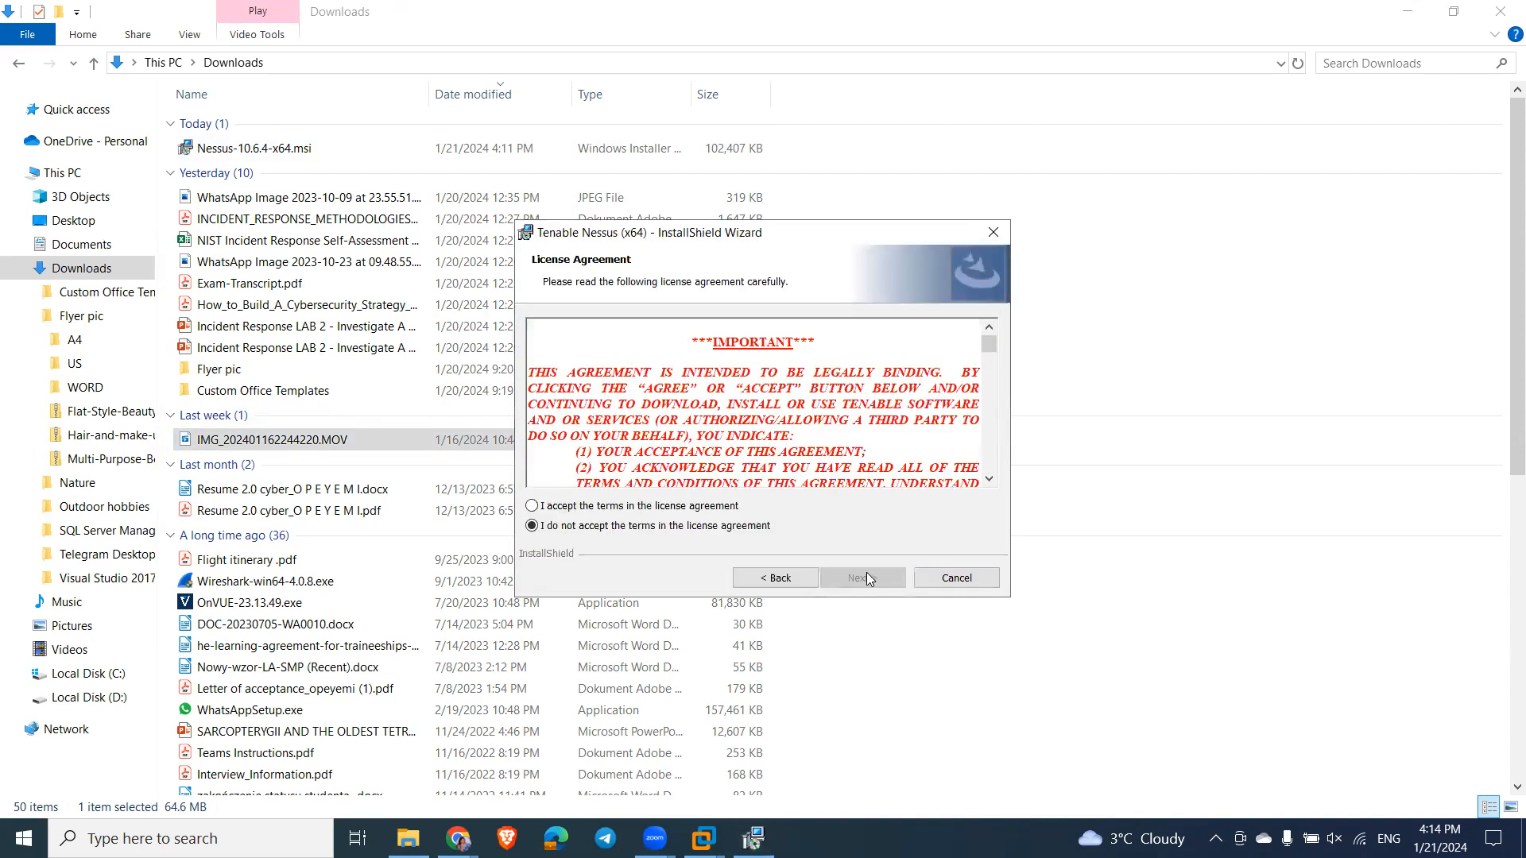
pyautogui.scroll(-4, 750, 429)
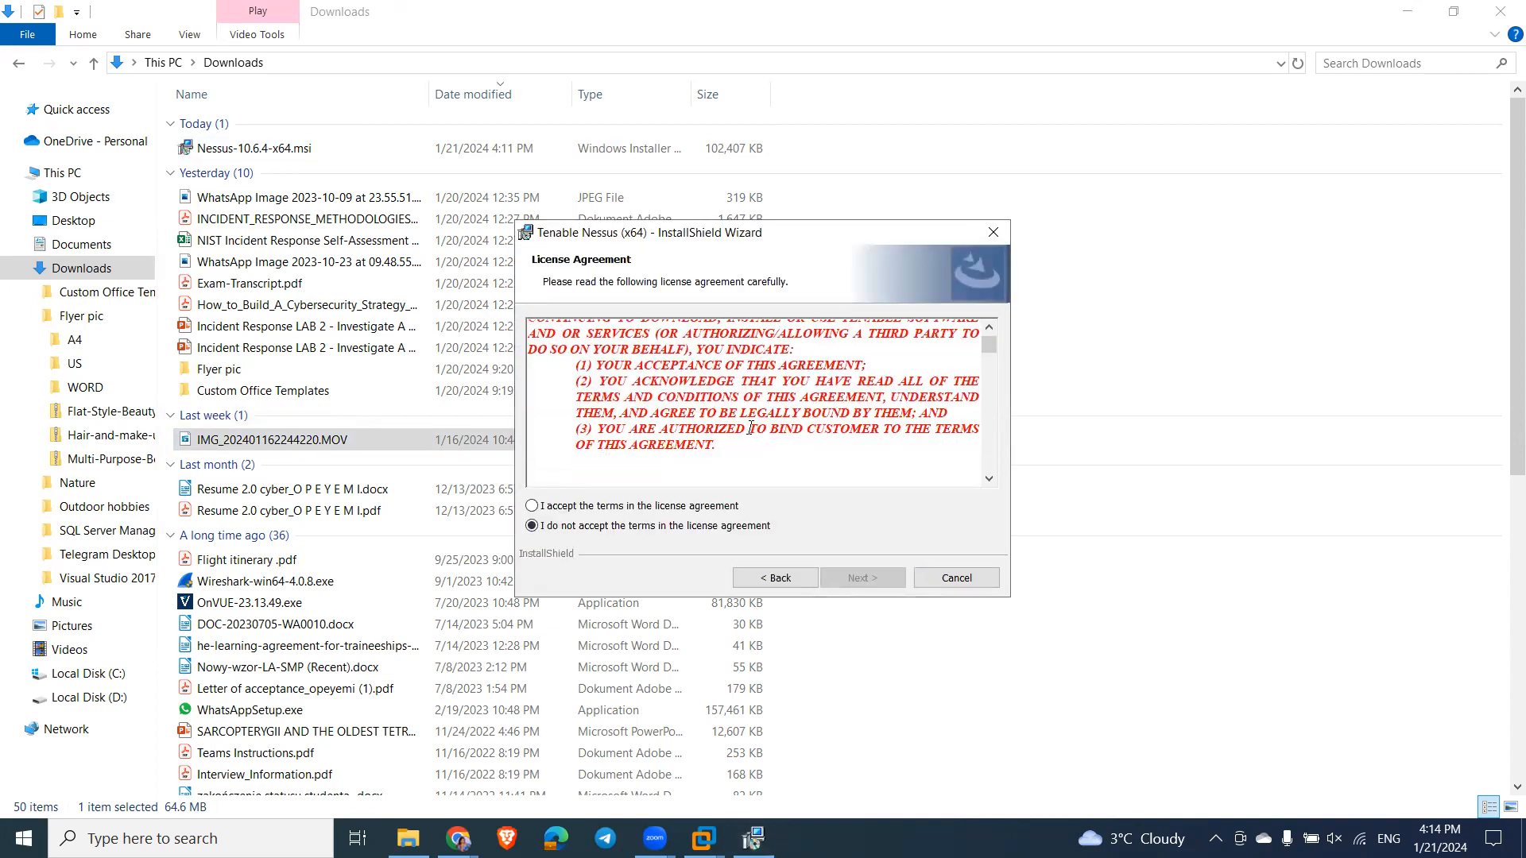
pyautogui.click(532, 507)
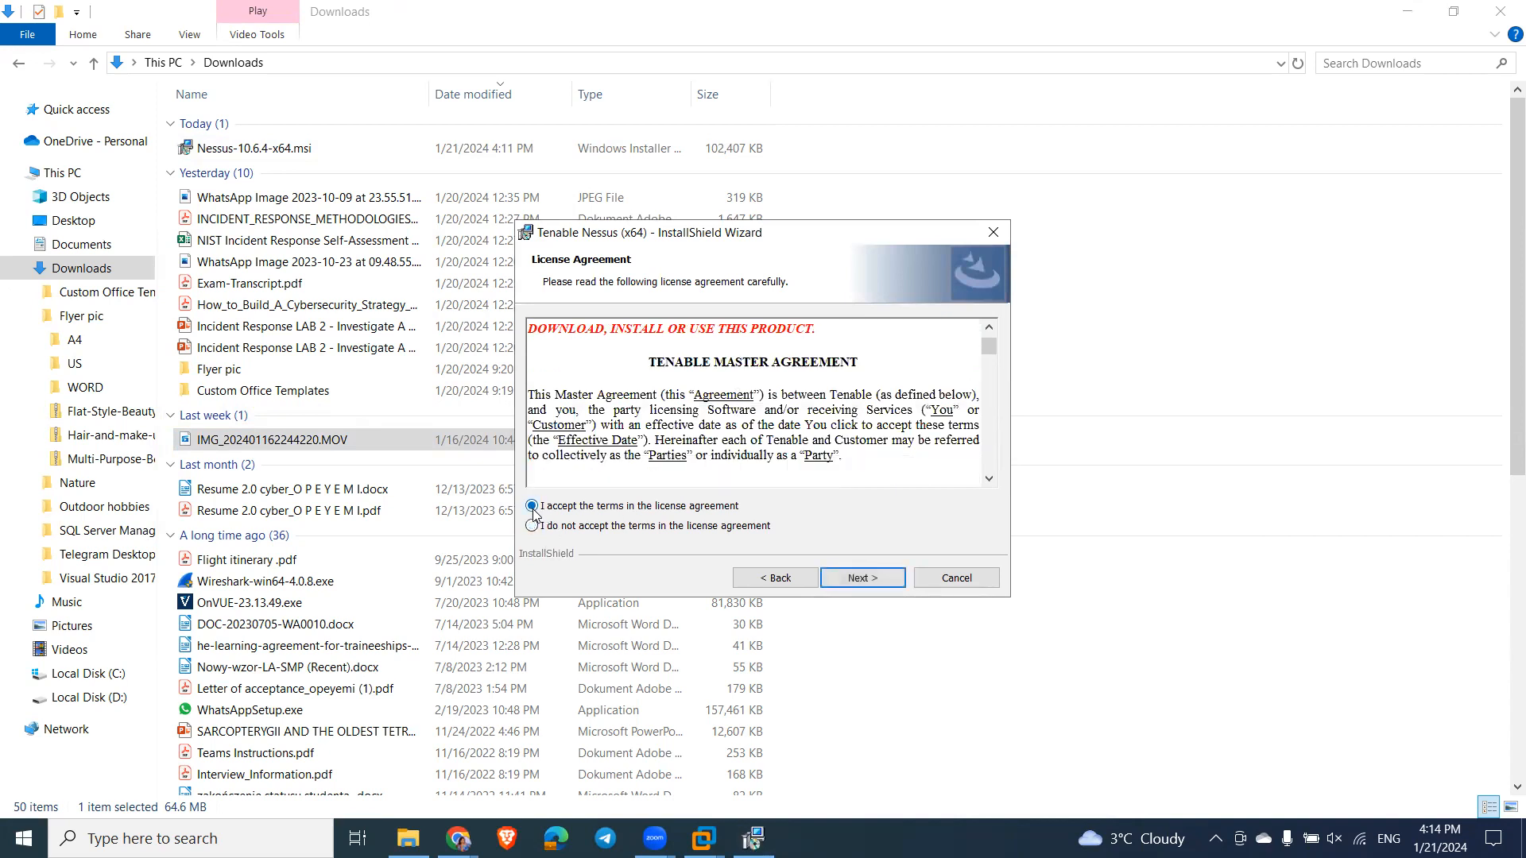
pyautogui.click(861, 583)
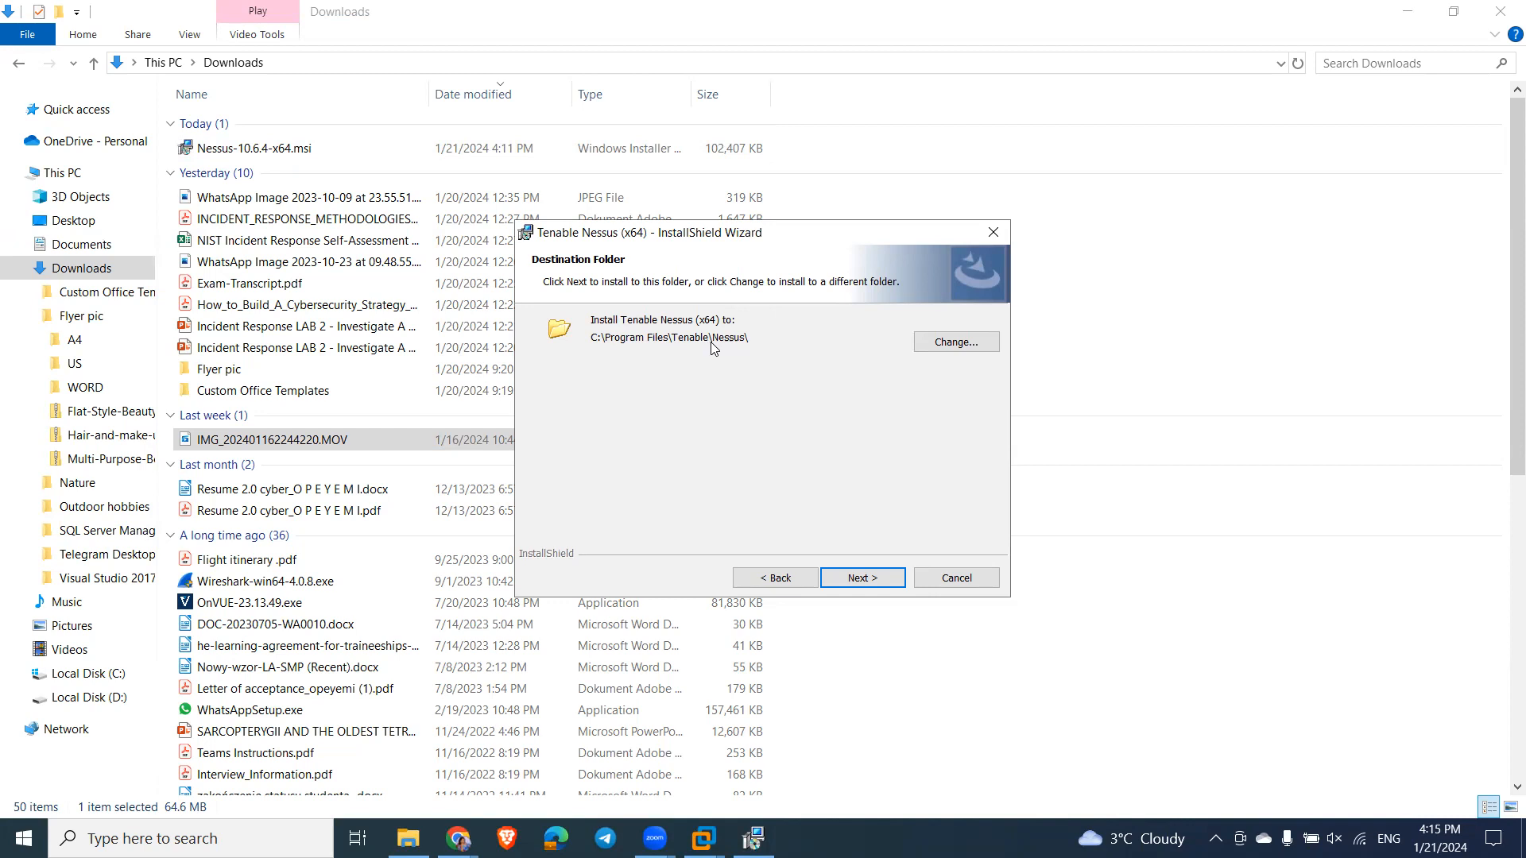
pyautogui.click(878, 585)
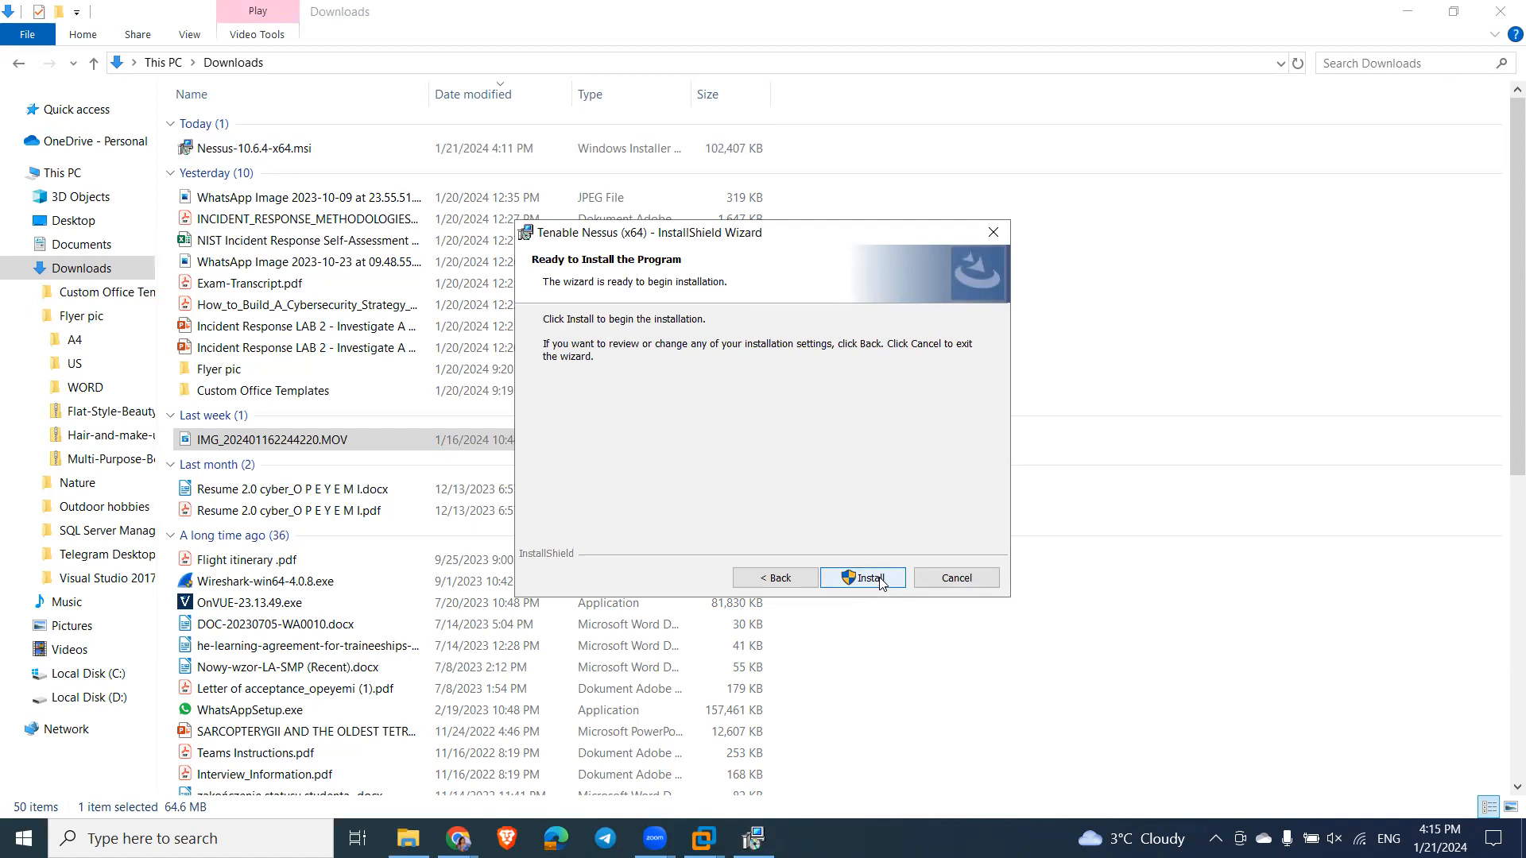
# Step: Install Tenable Nessus (x64) with the chosen settings and finish the setup wizard
pyautogui.click(880, 584)
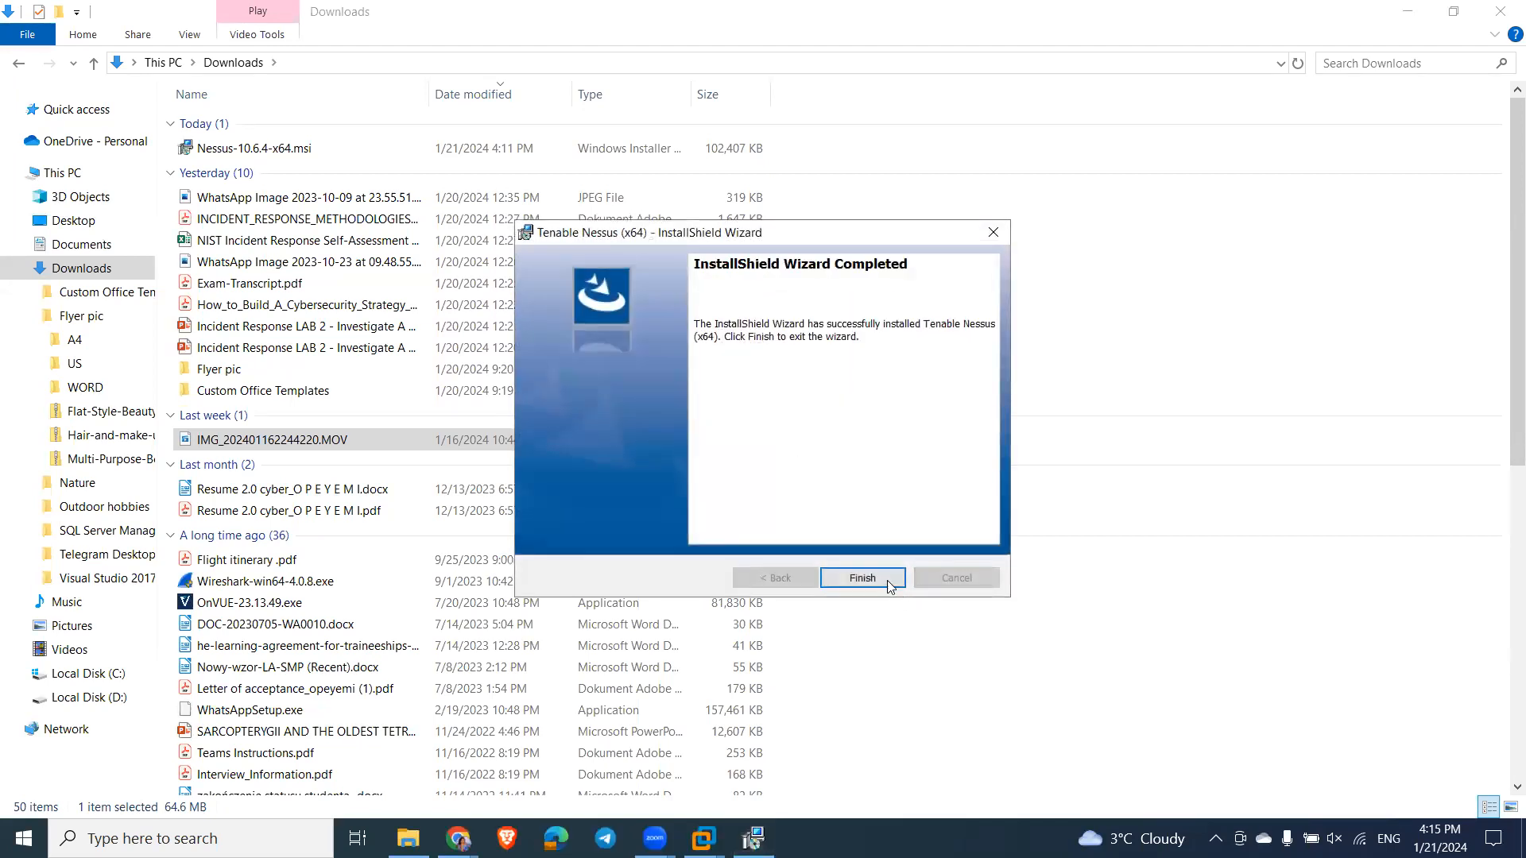
pyautogui.click(882, 577)
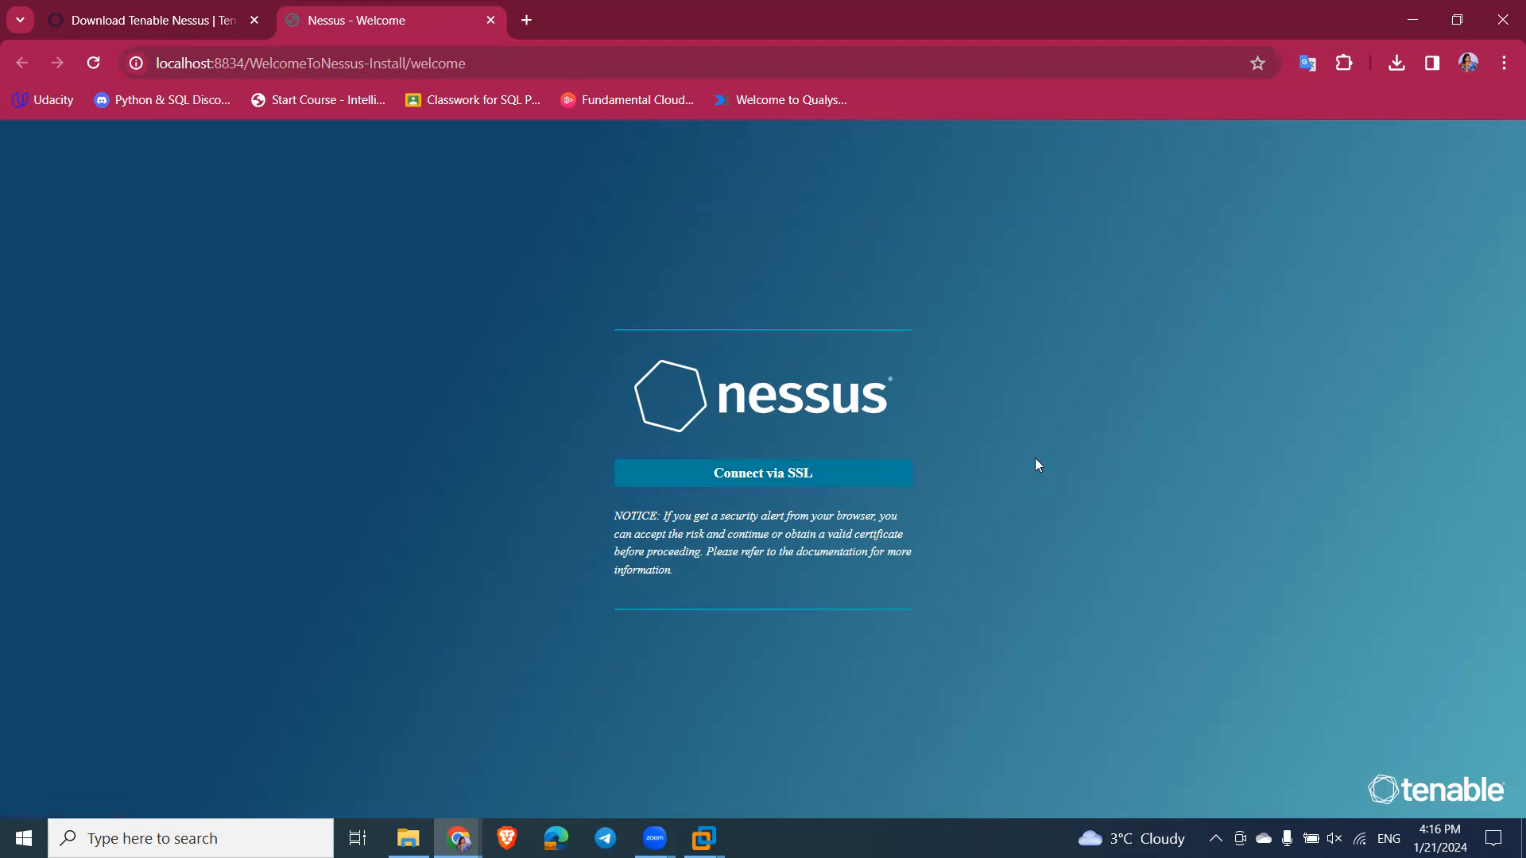
# Step: Connect to the local Nessus server via SSL and proceed to localhost despite the browser's certificate warning
pyautogui.click(847, 481)
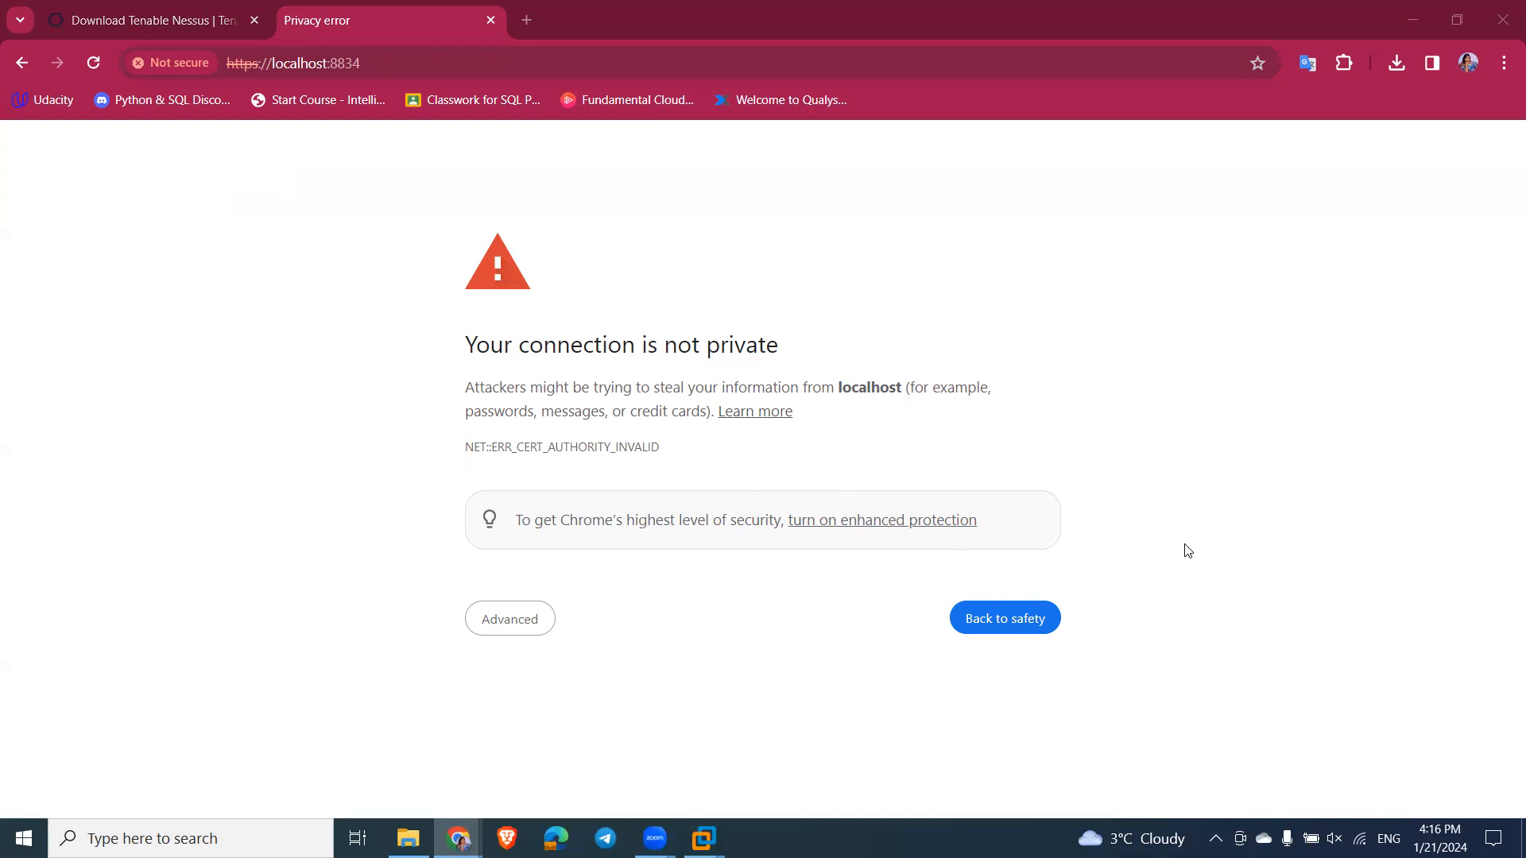
pyautogui.click(518, 628)
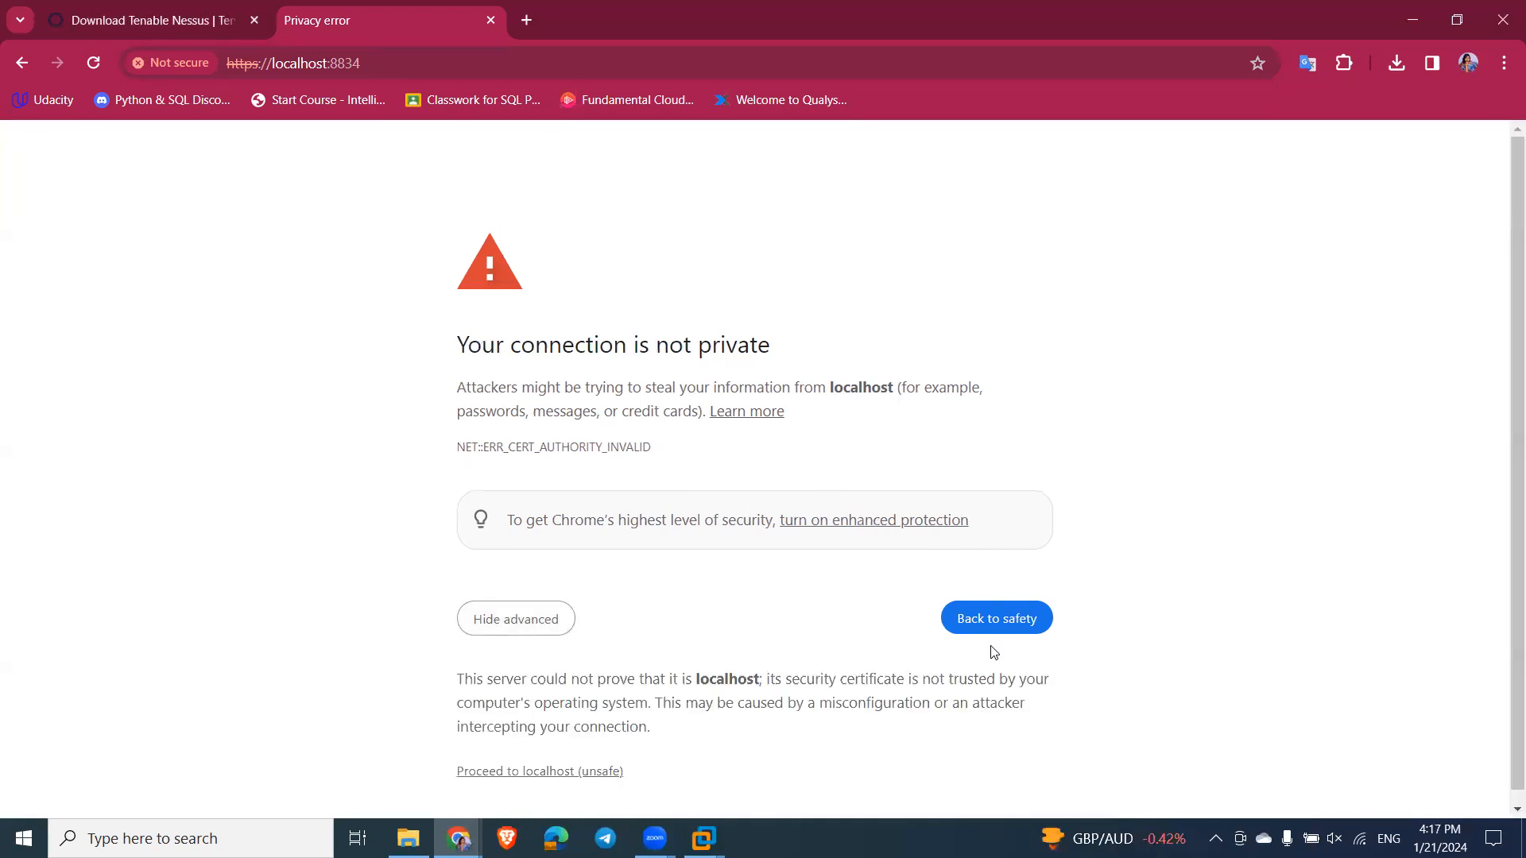
pyautogui.scroll(-1, 994, 652)
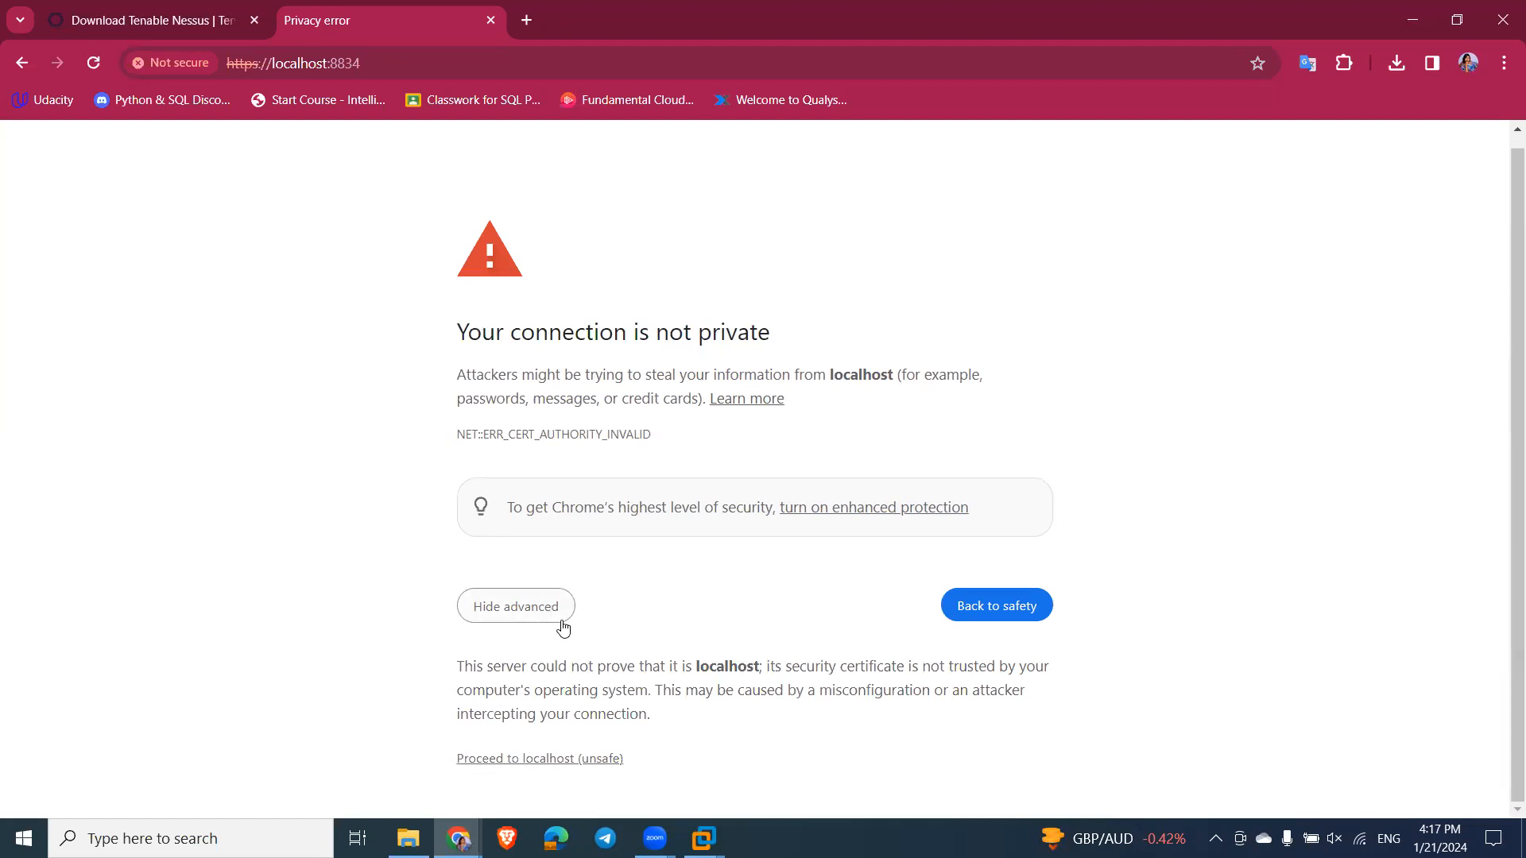
pyautogui.click(534, 739)
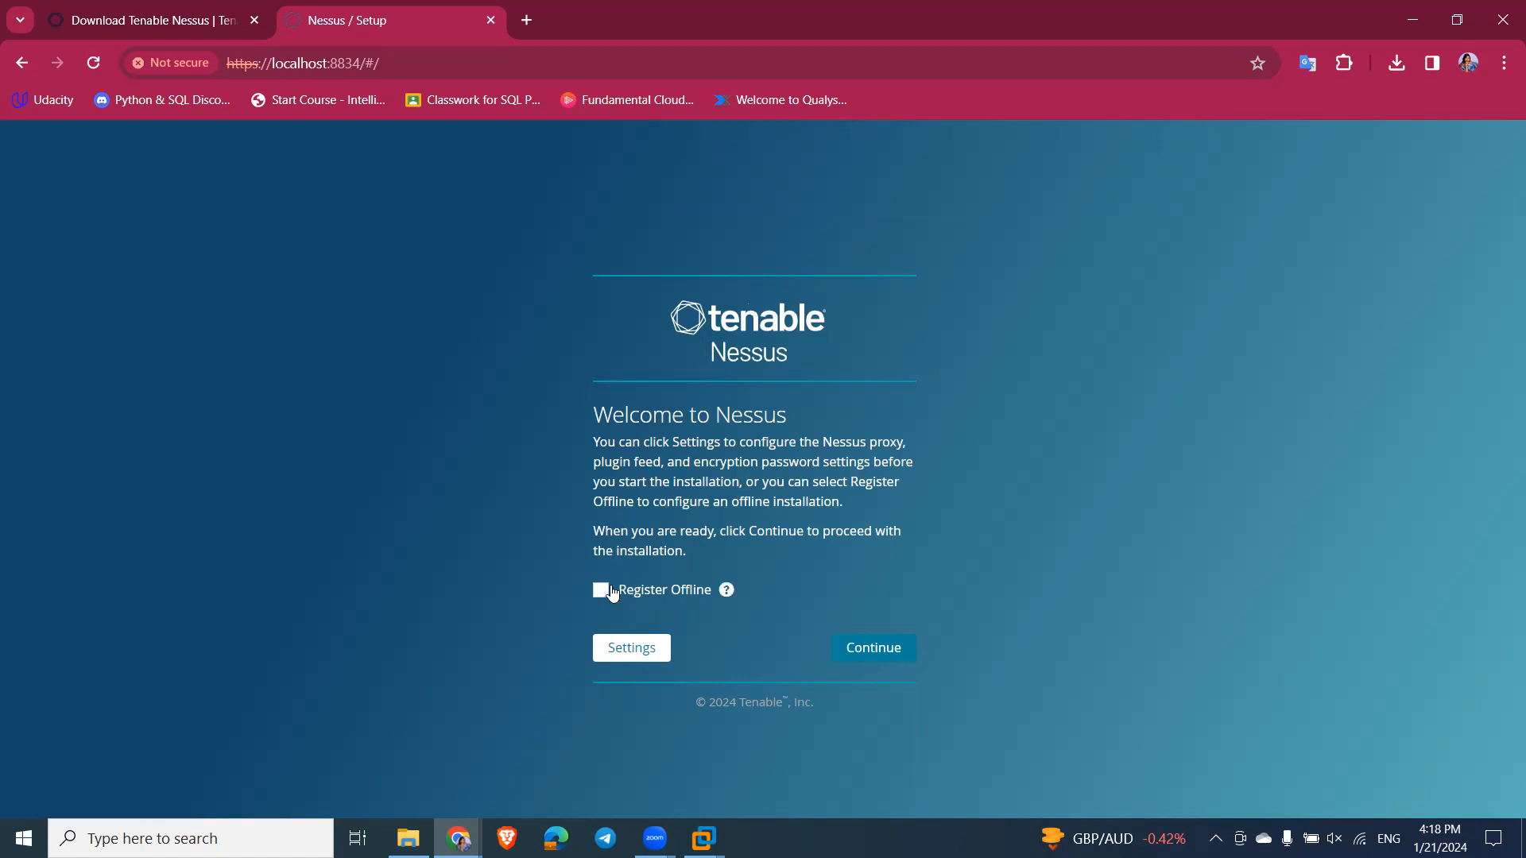
# Step: Continue the setup without offline registration, choose Register for Nessus Essentials, and skip the activation code request form
pyautogui.click(867, 650)
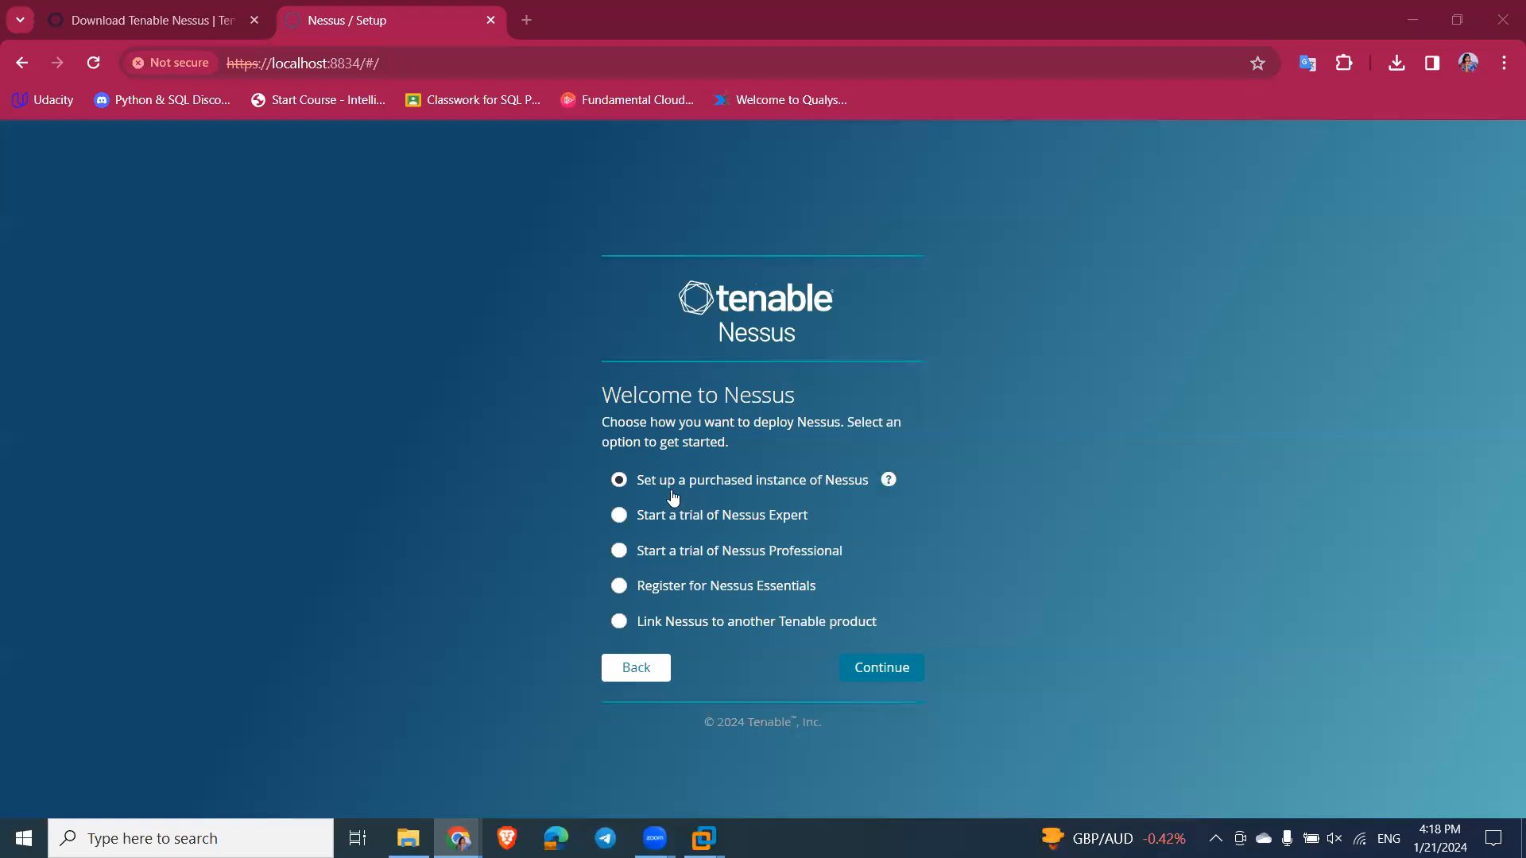
pyautogui.click(619, 585)
pyautogui.click(881, 671)
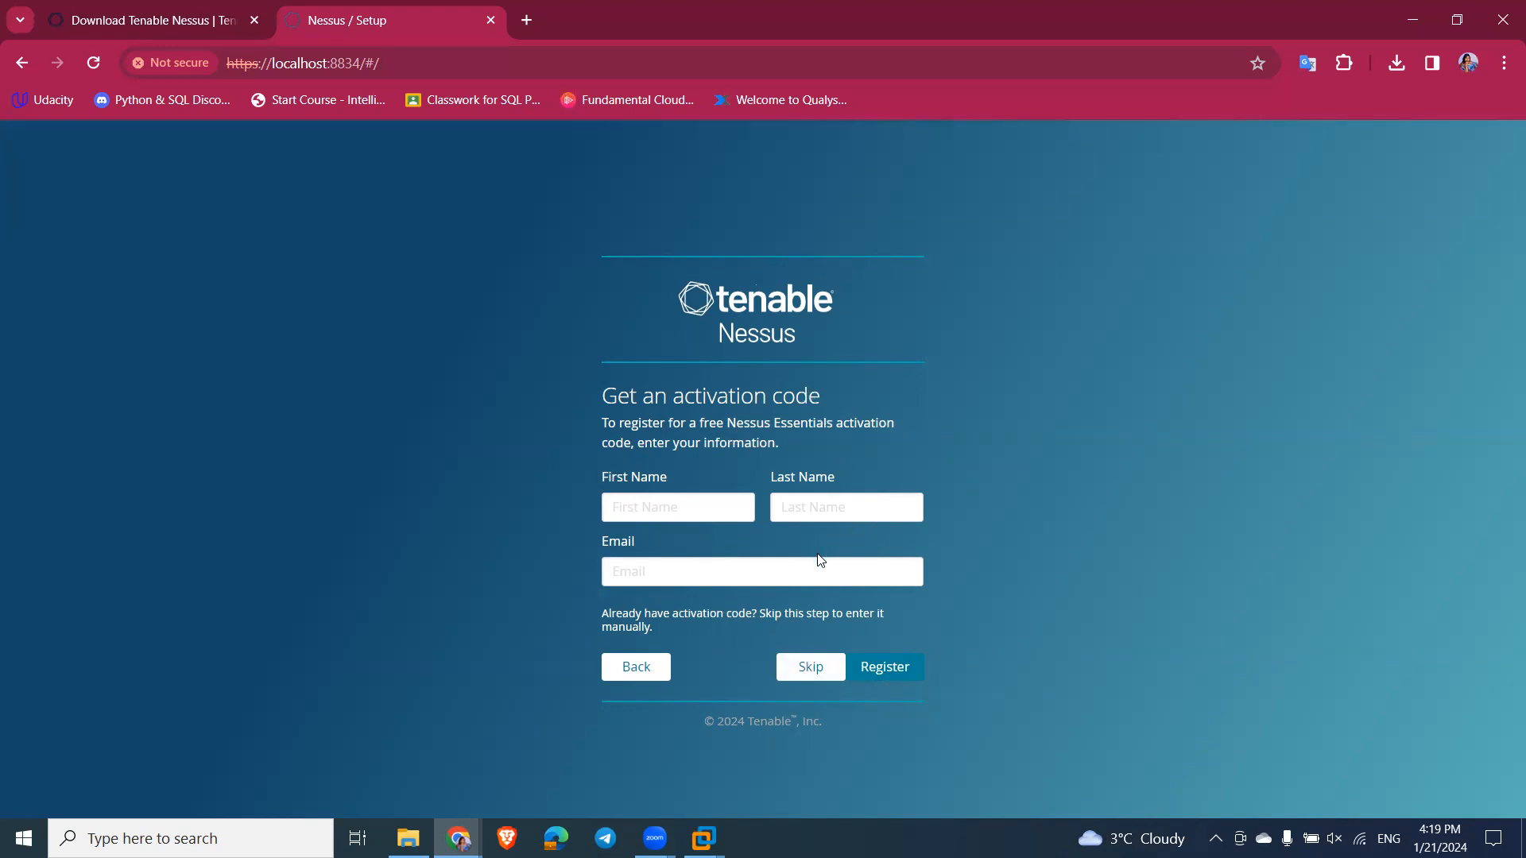
pyautogui.click(811, 667)
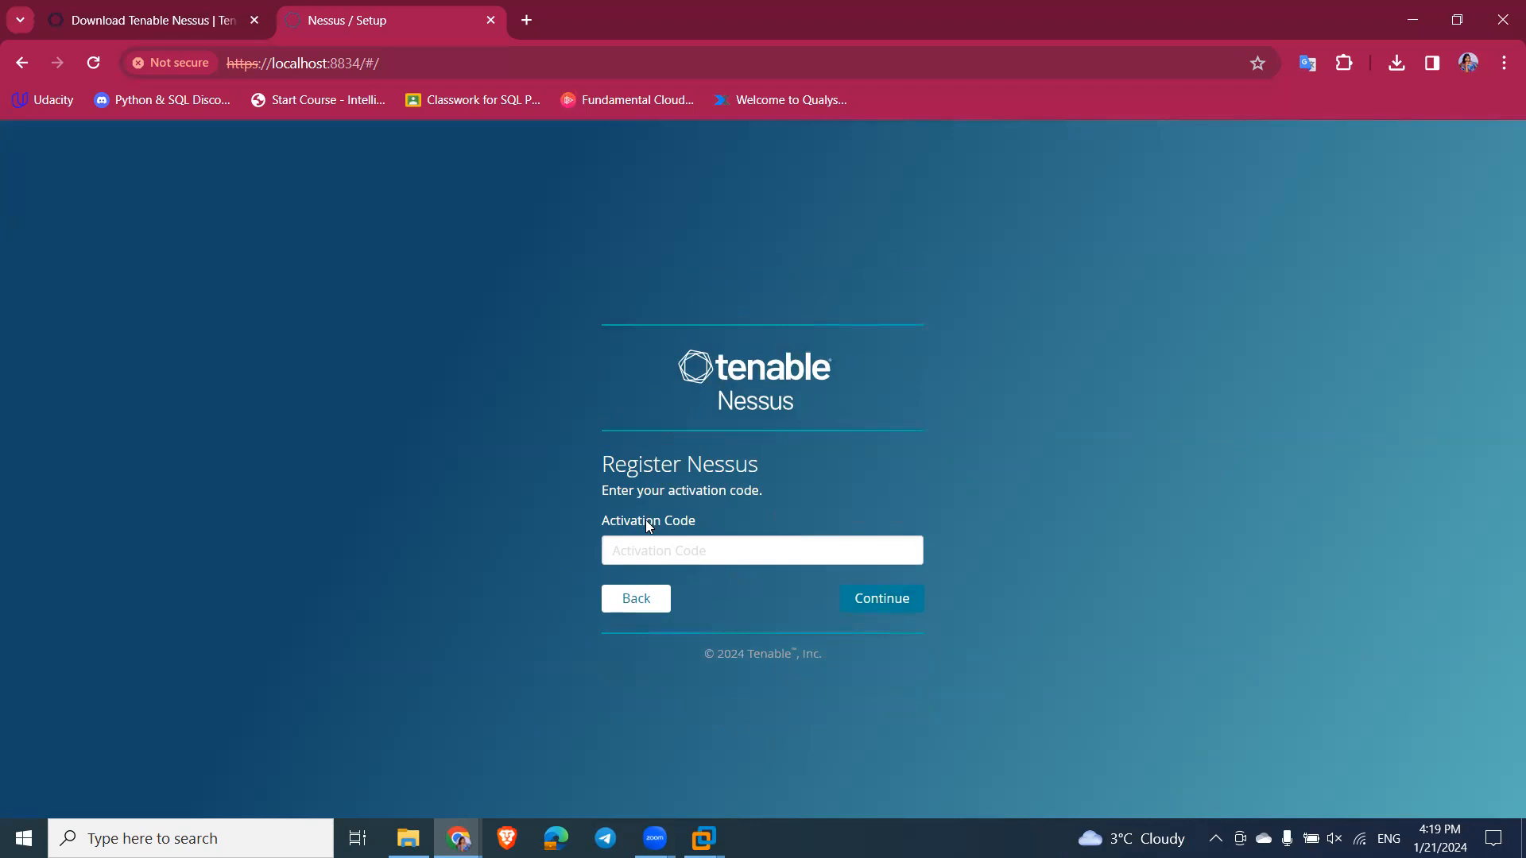
pyautogui.click(1250, 779)
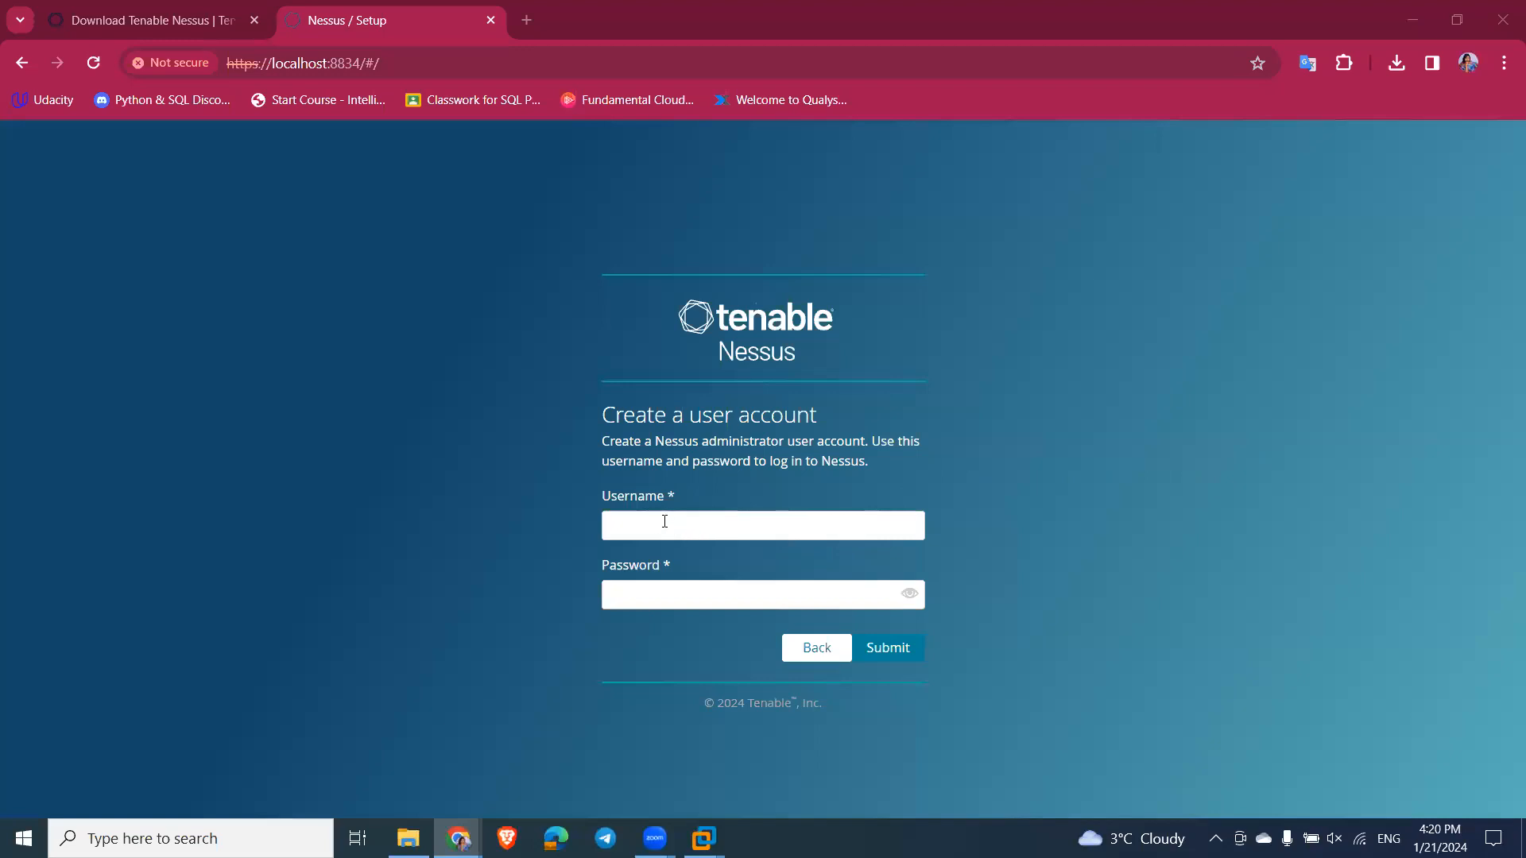
# Step: Create the Nessus administrator account by entering a username and the account password, and submit it
pyautogui.click(725, 530)
pyautogui.write('empress')
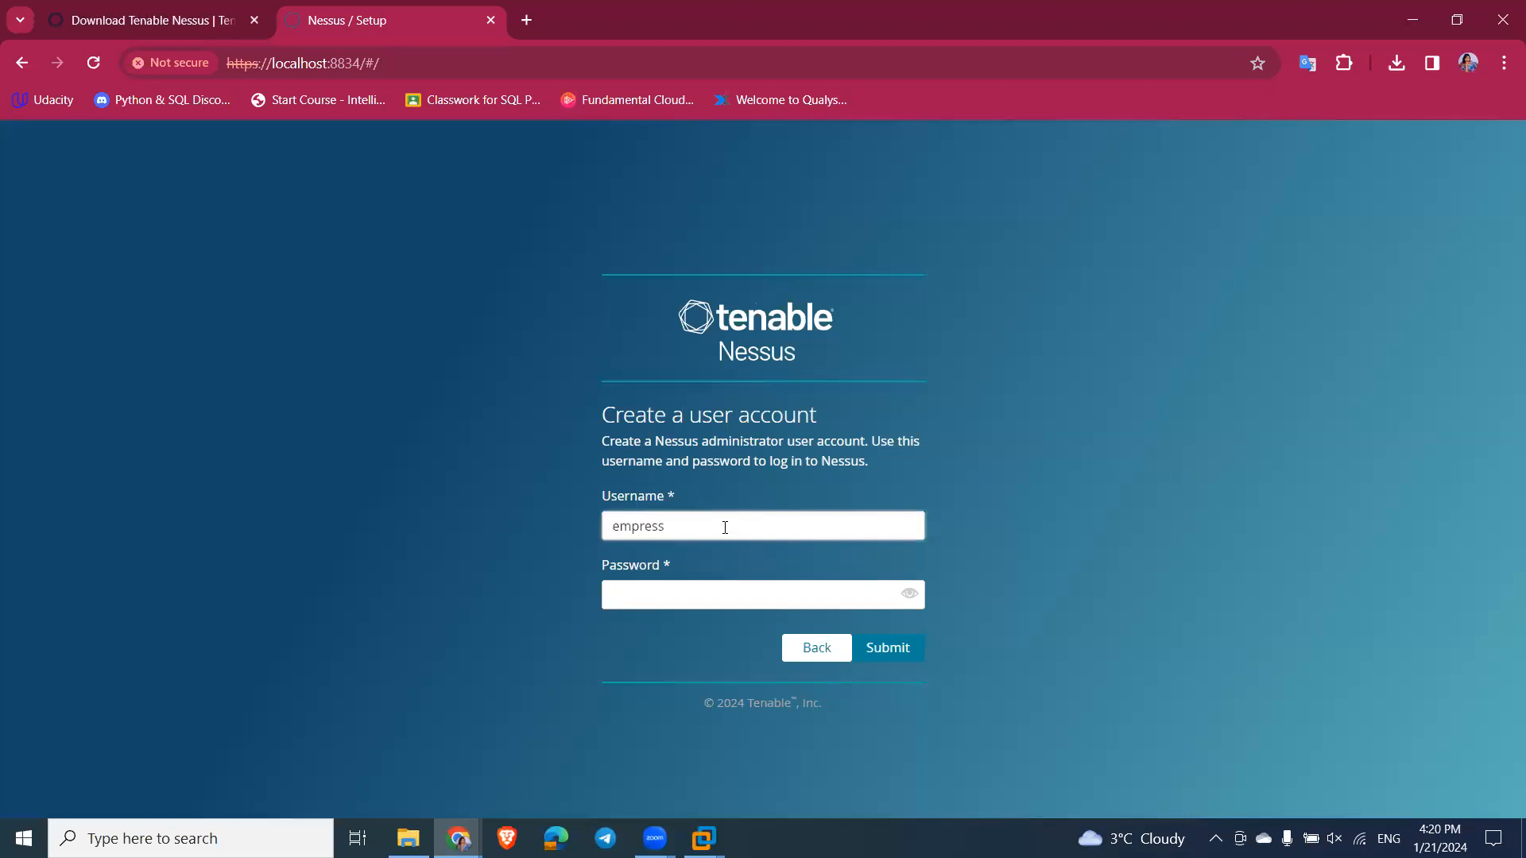
pyautogui.click(715, 593)
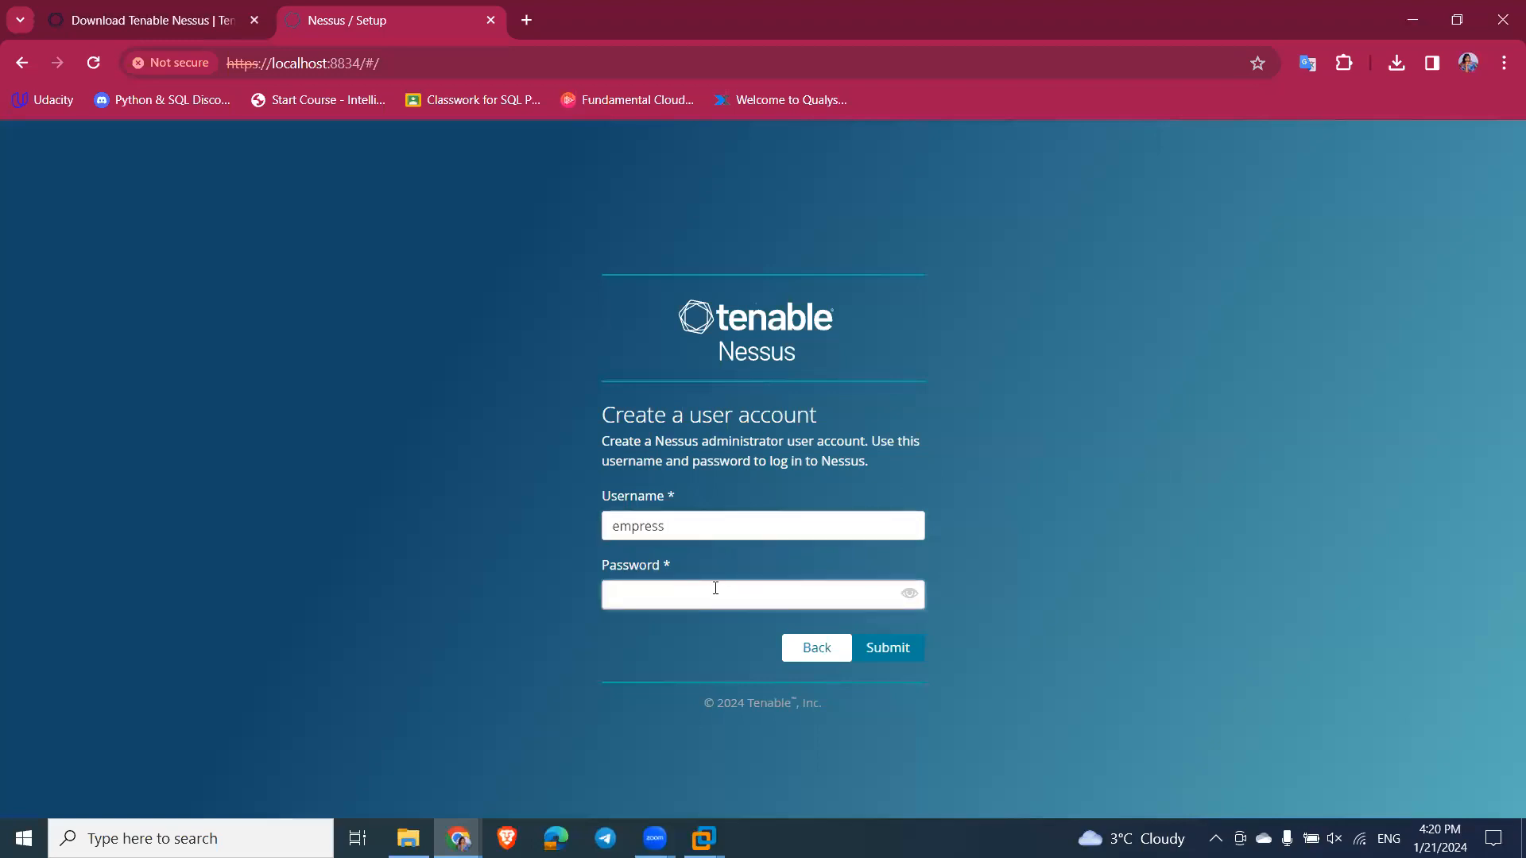
pyautogui.write('••••••••••')
pyautogui.write('•')
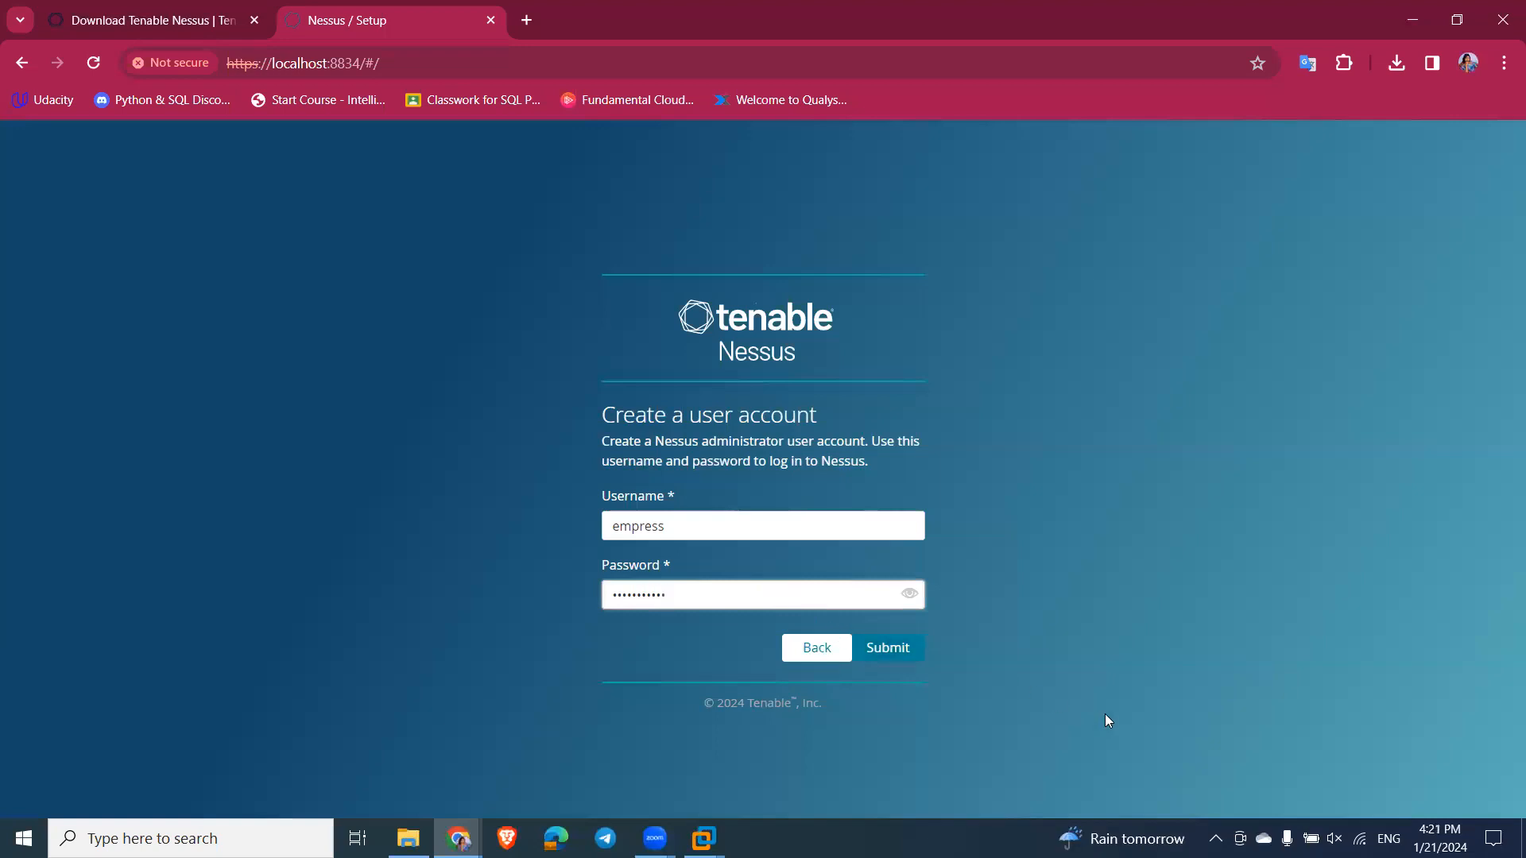
pyautogui.click(1265, 726)
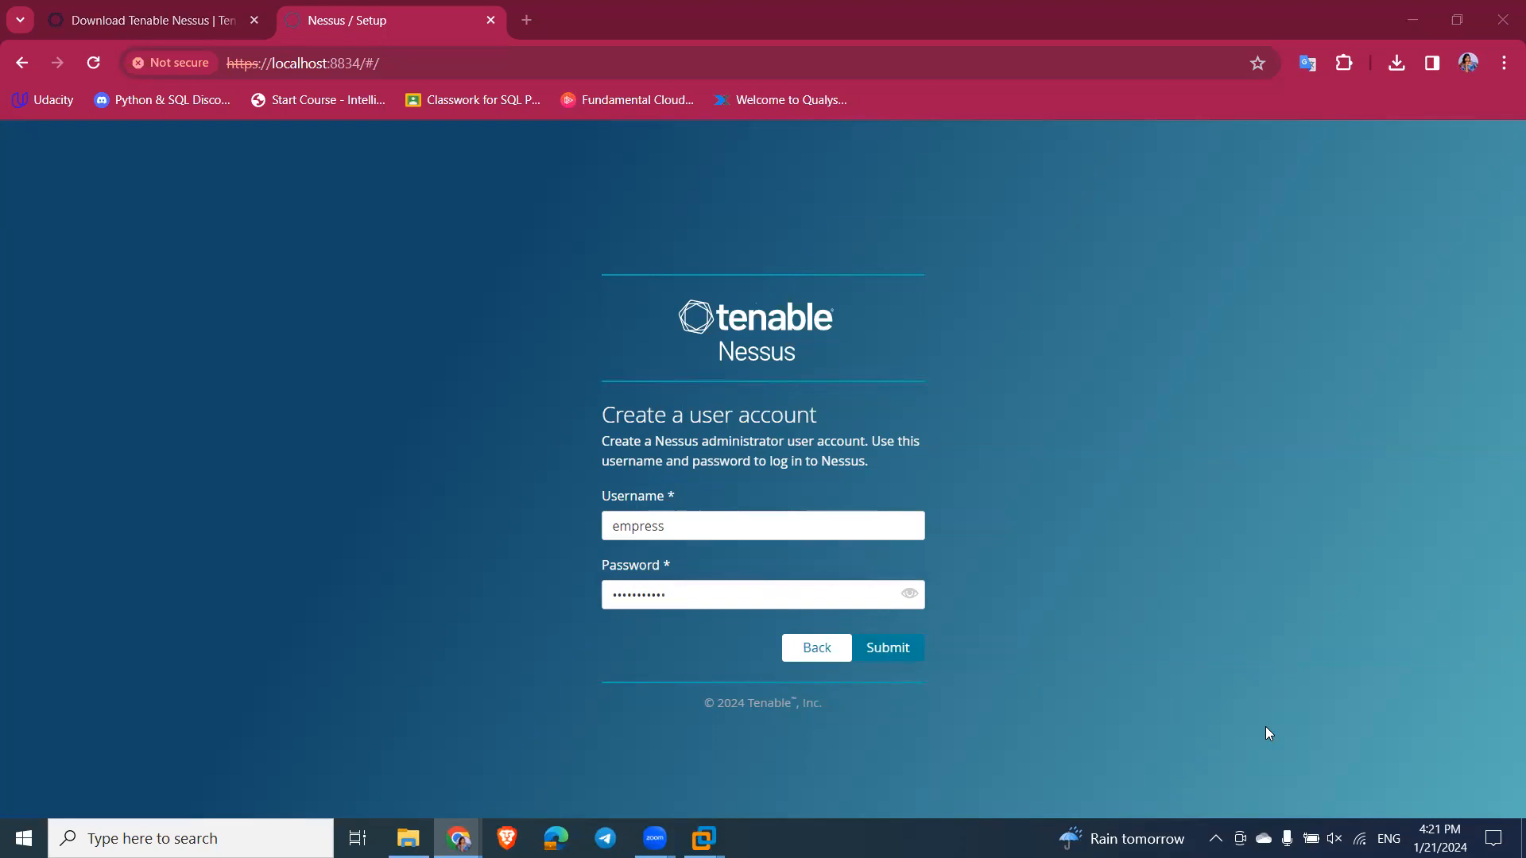
pyautogui.press('BackSpace')
pyautogui.click(888, 648)
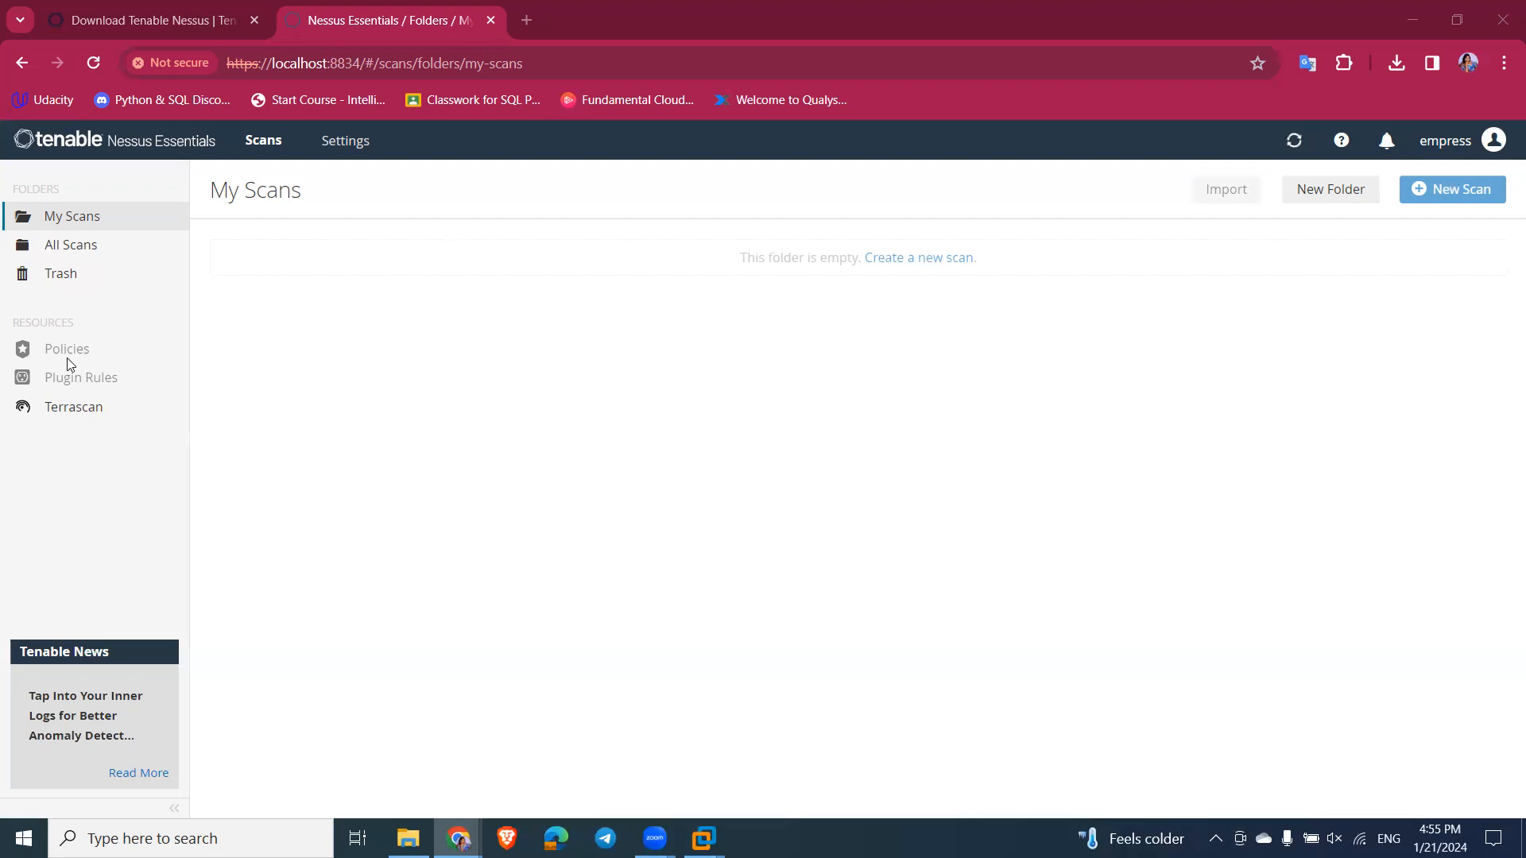
# Step: Examine the All Scans and My Scans folders and try to create a new scan
pyautogui.click(88, 254)
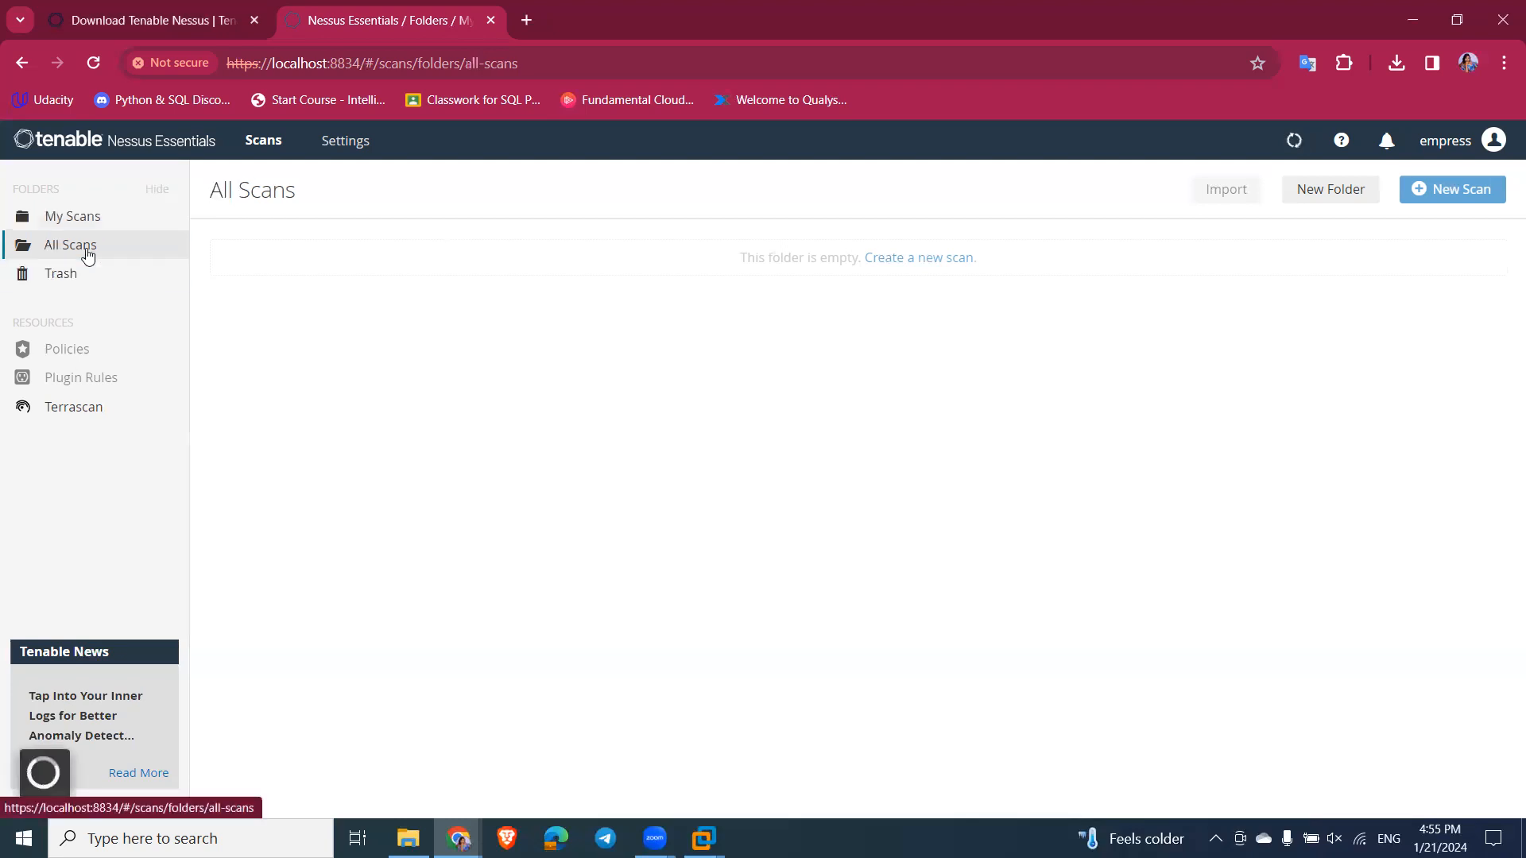
pyautogui.click(71, 223)
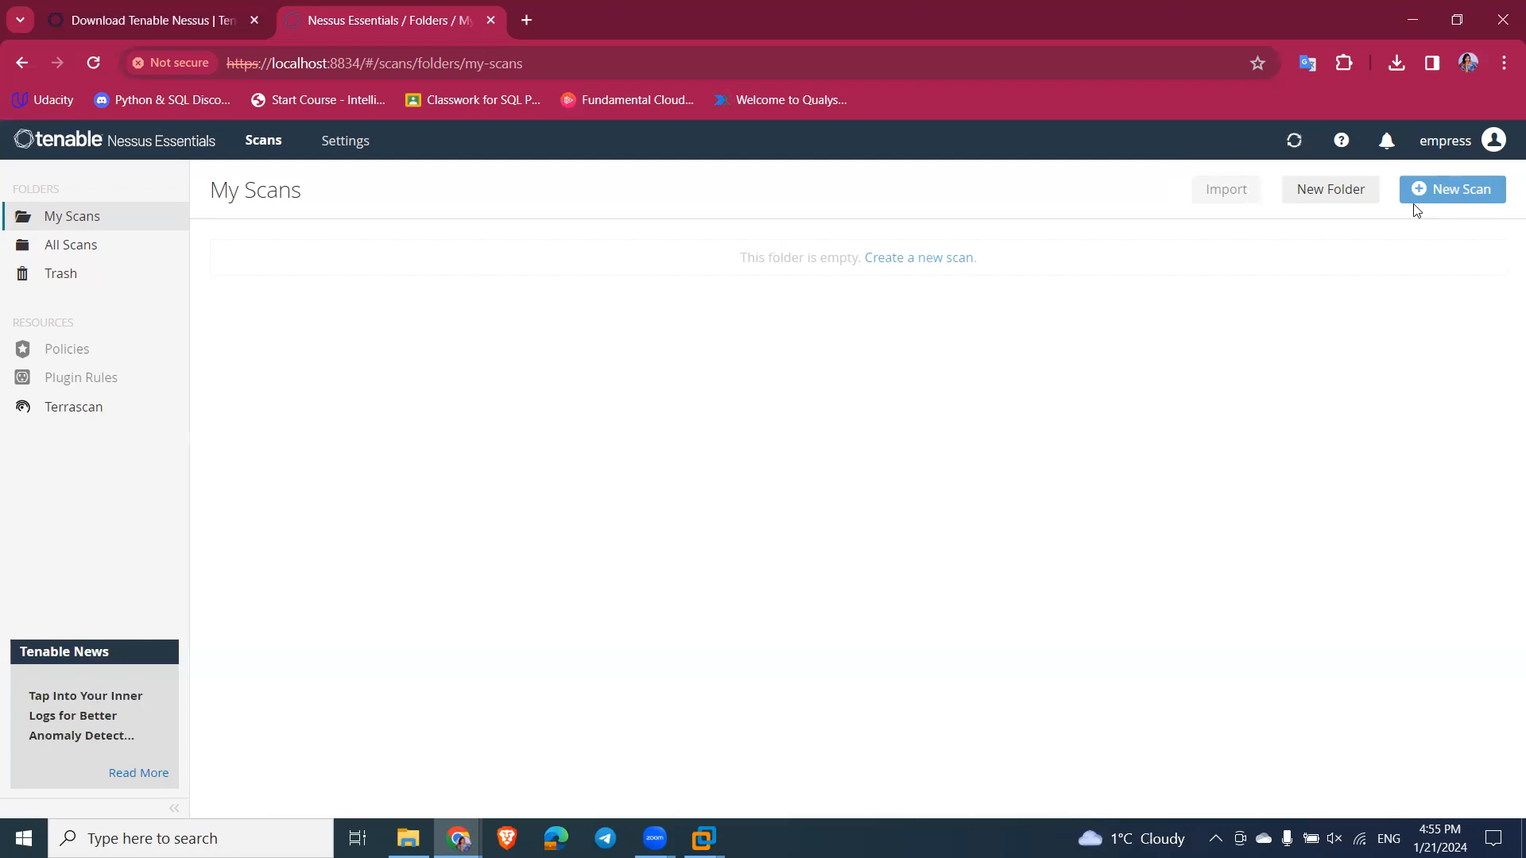
pyautogui.doubleClick(936, 264)
pyautogui.tripleClick(896, 265)
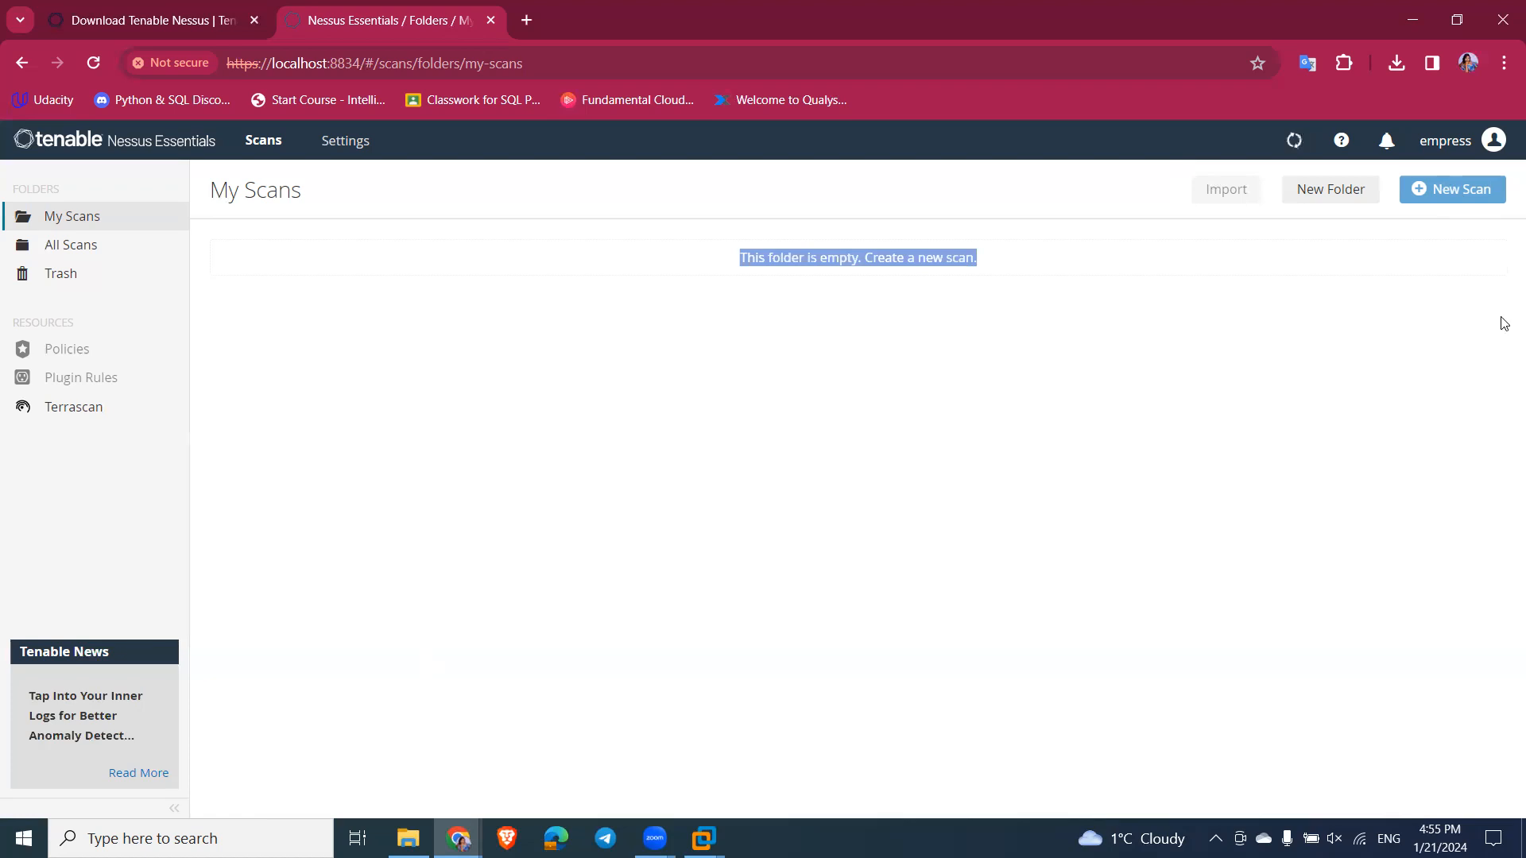
pyautogui.doubleClick(1421, 191)
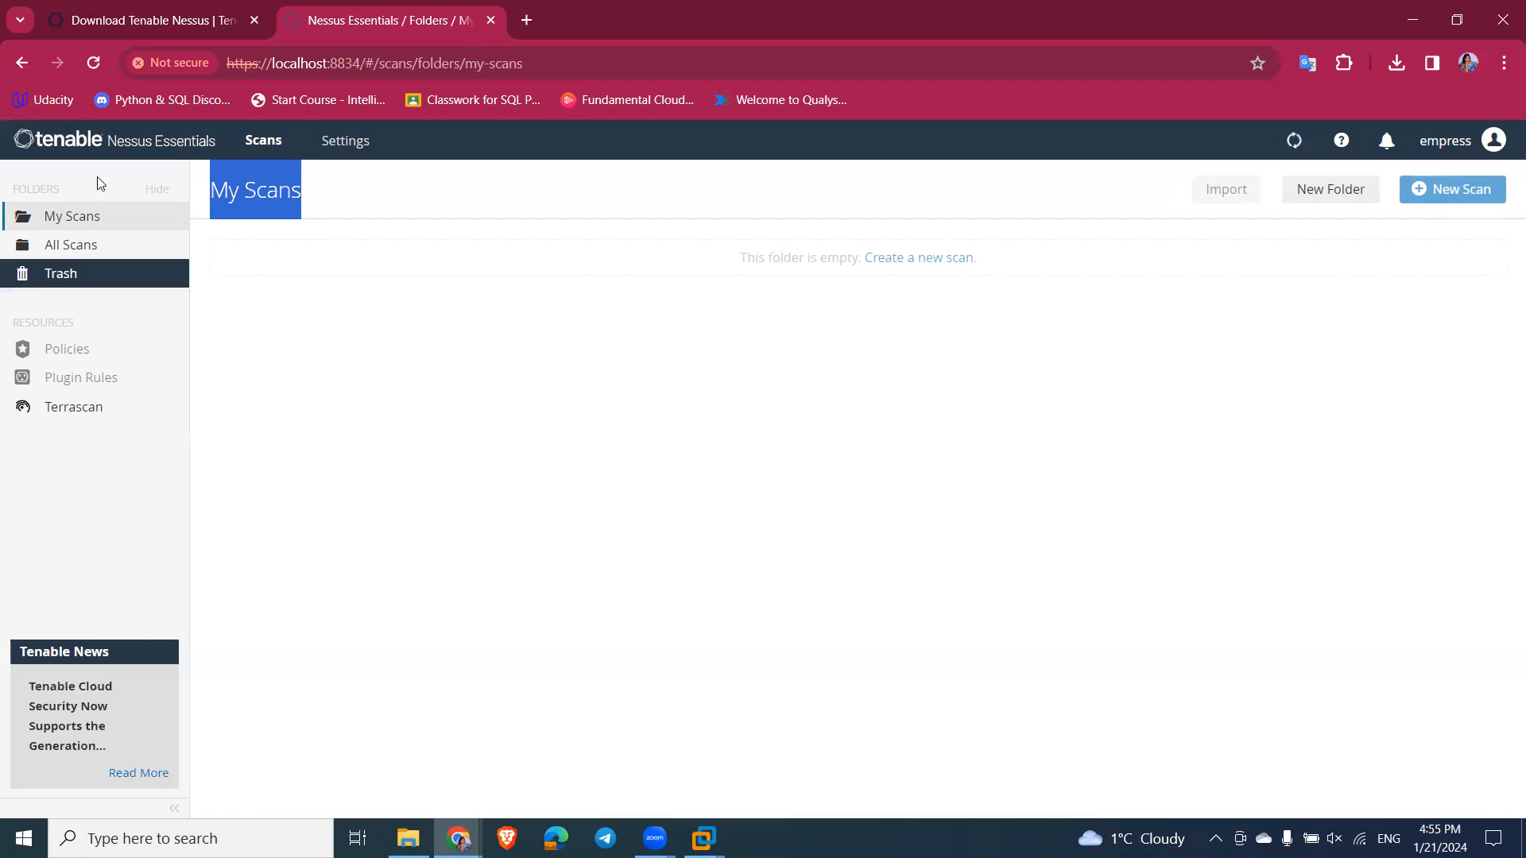
pyautogui.click(65, 251)
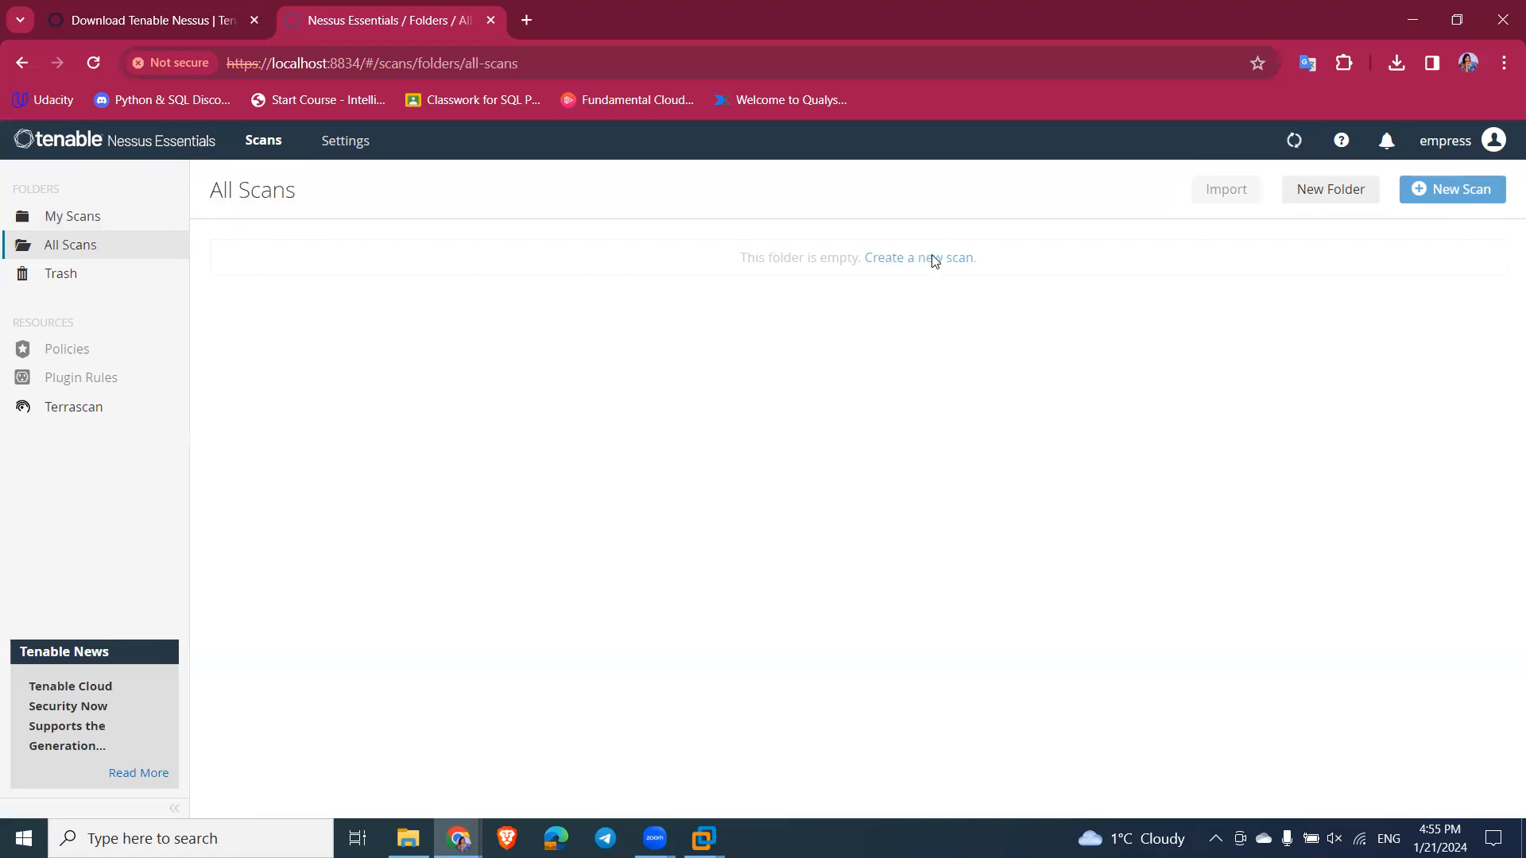
pyautogui.click(331, 142)
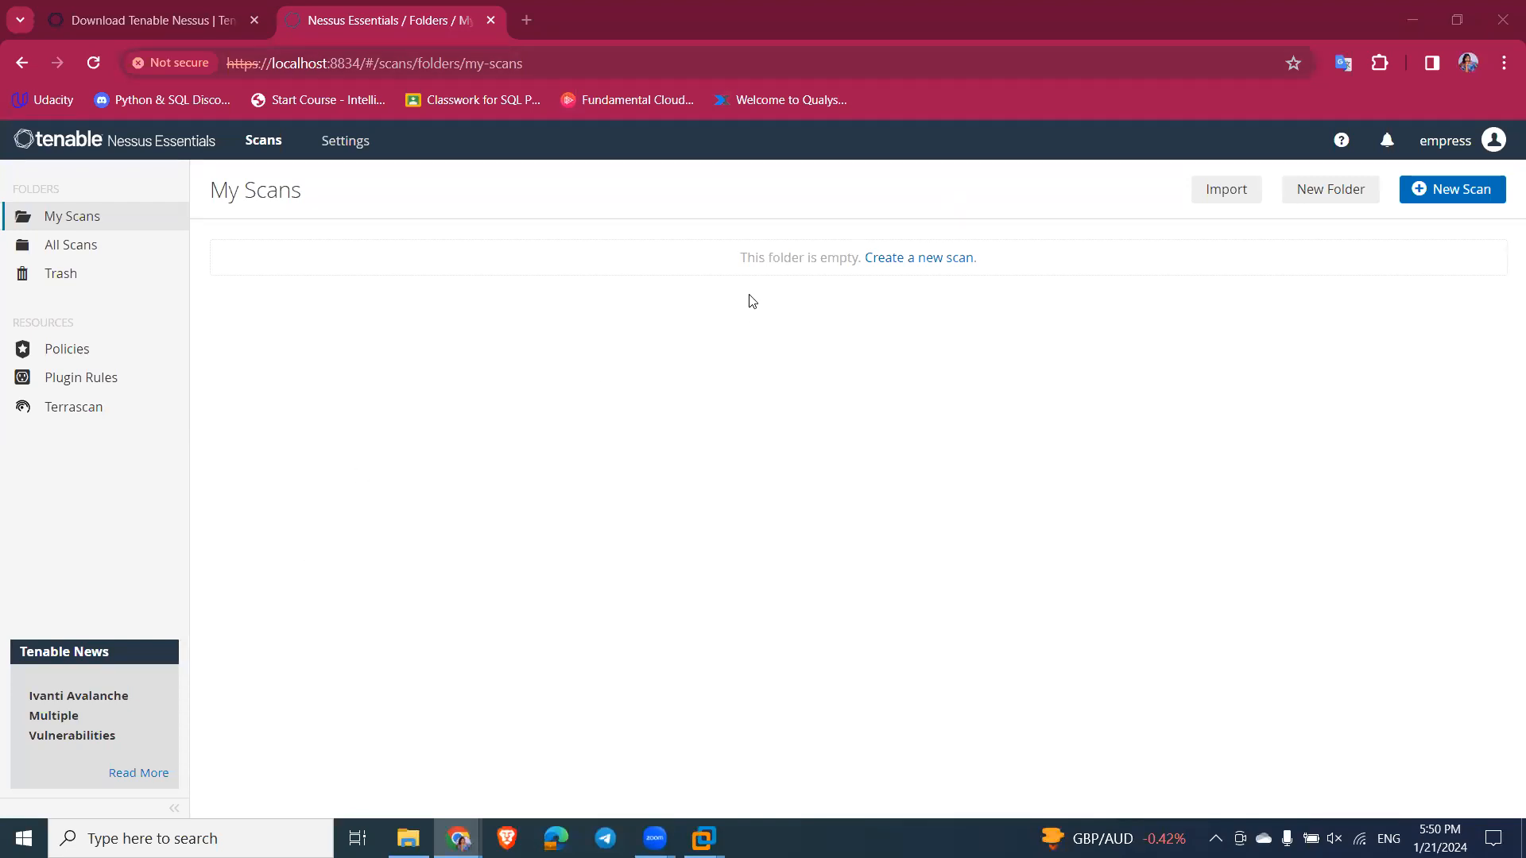
# Step: Start a new scan from the Basic Network Scan template and name it "Windows 10 vm"
pyautogui.click(916, 259)
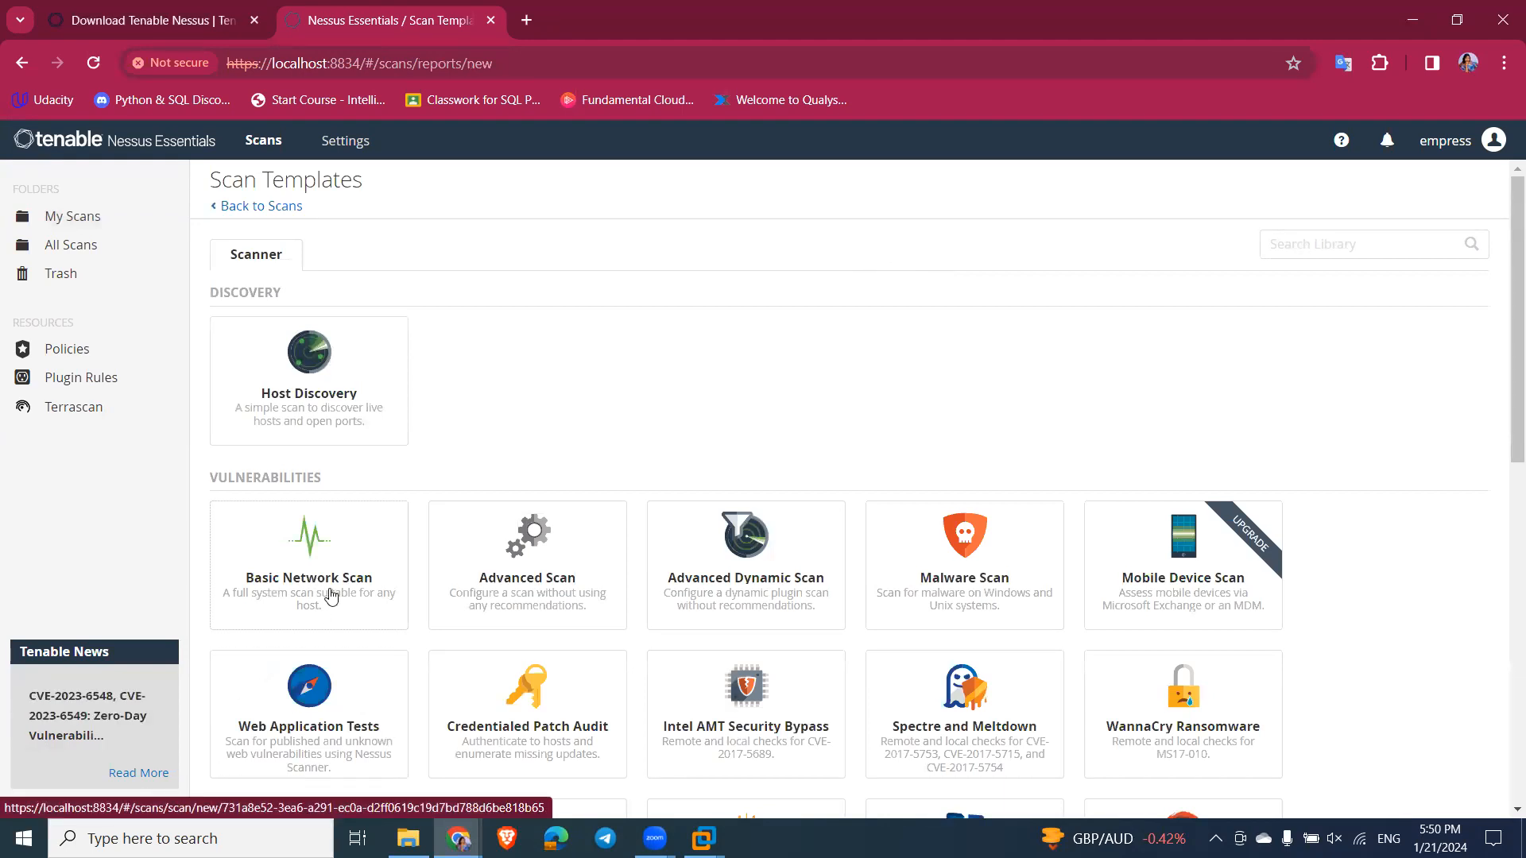
pyautogui.click(316, 608)
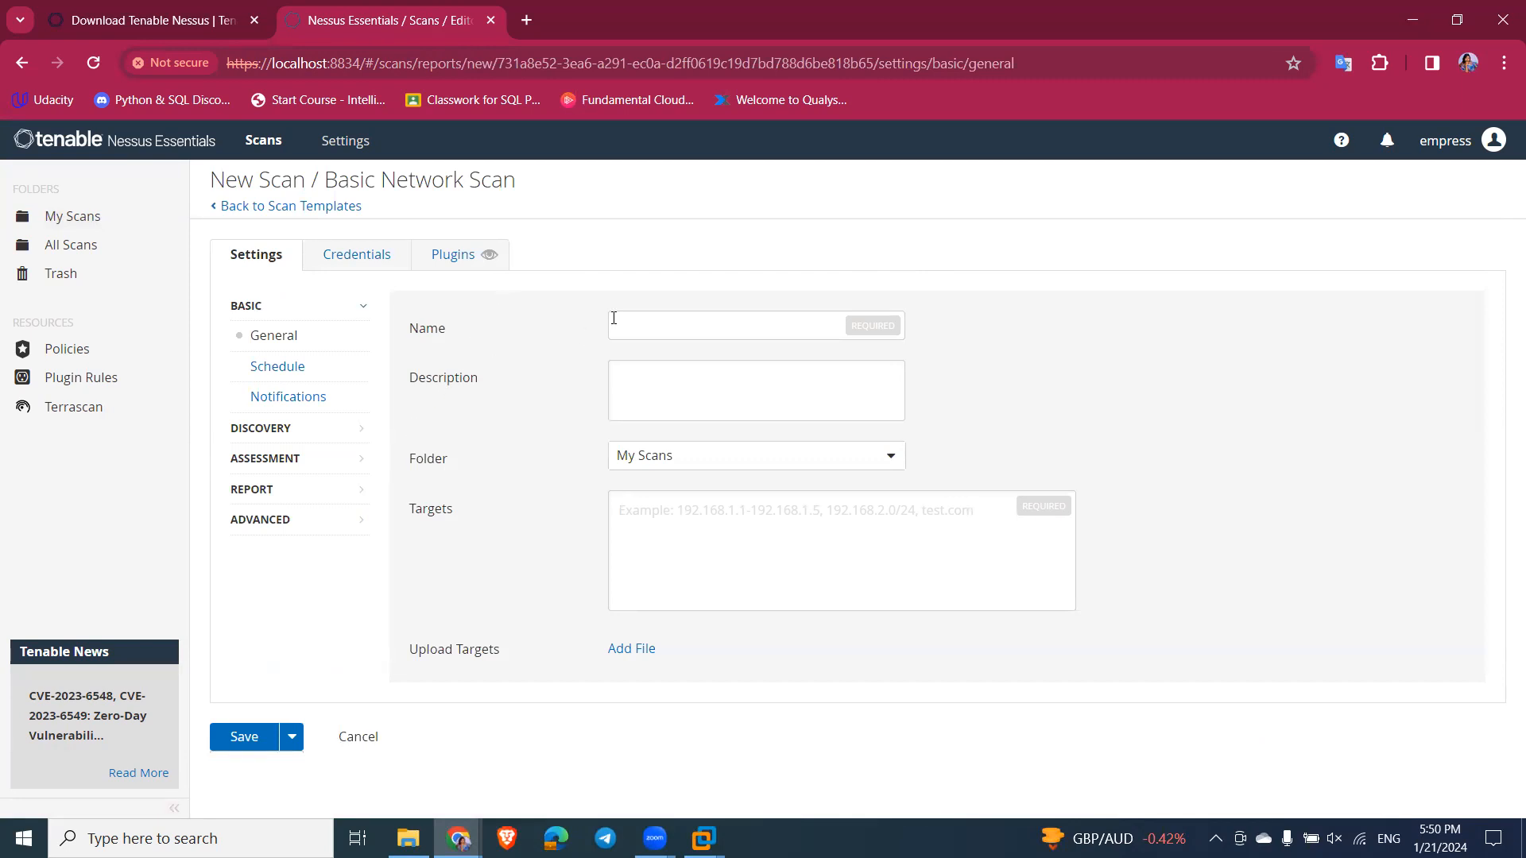
pyautogui.click(655, 326)
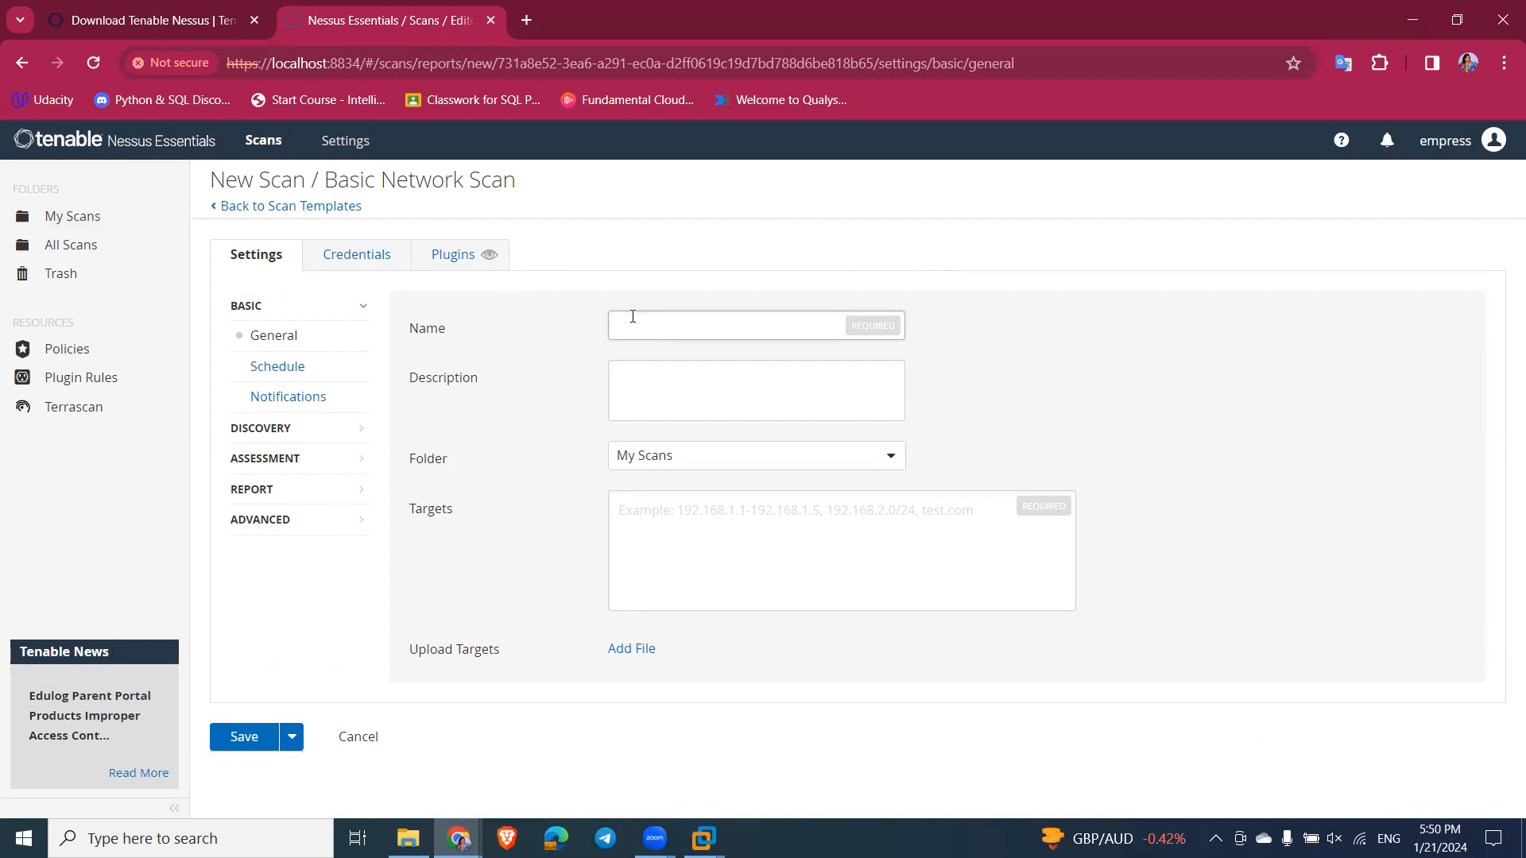
pyautogui.write('Windows 10')
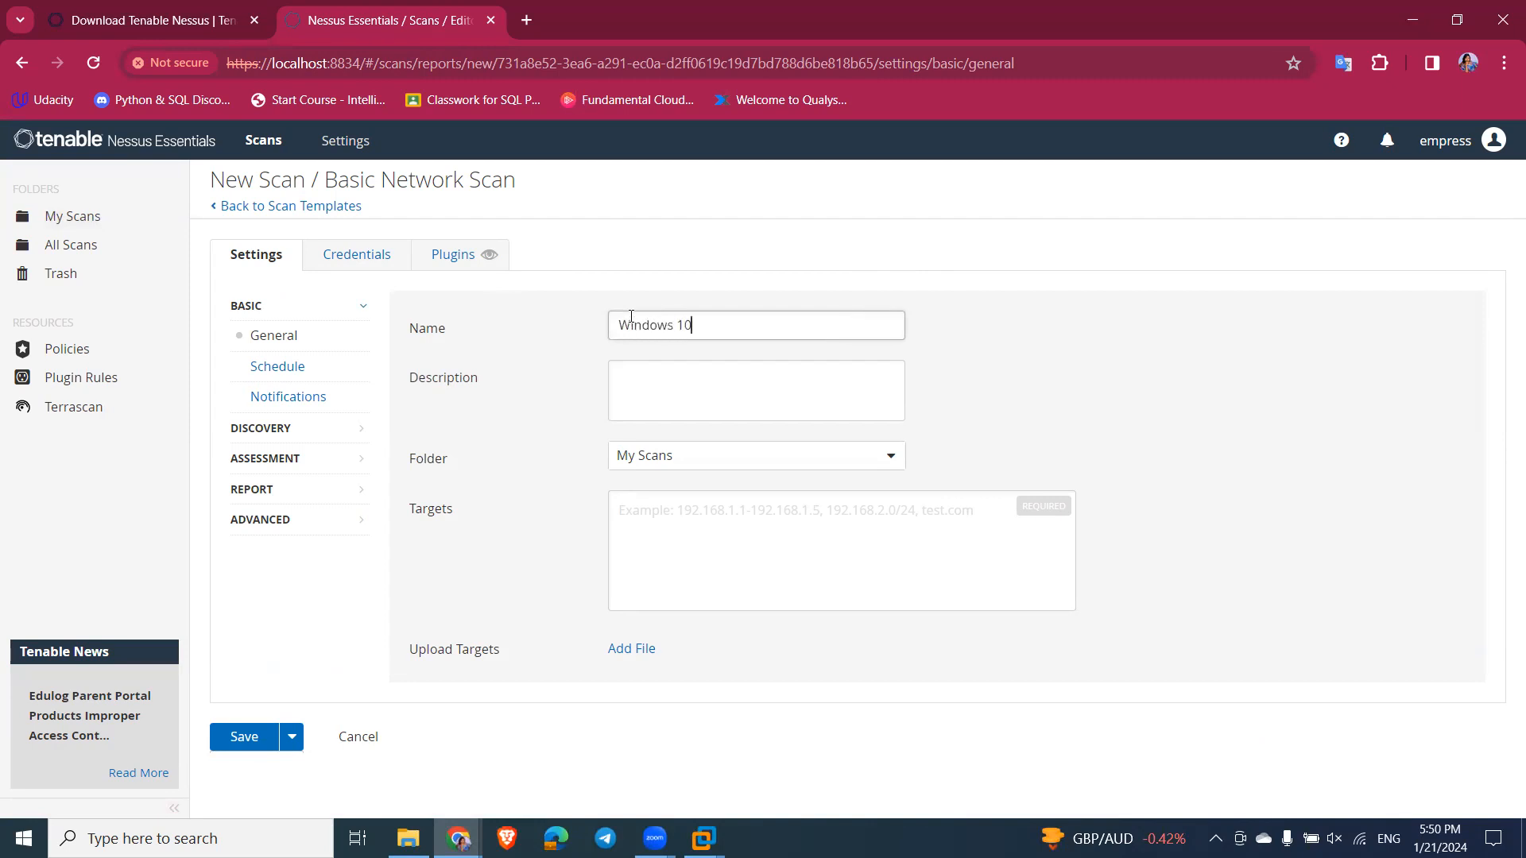
pyautogui.write(' vm')
pyautogui.click(677, 510)
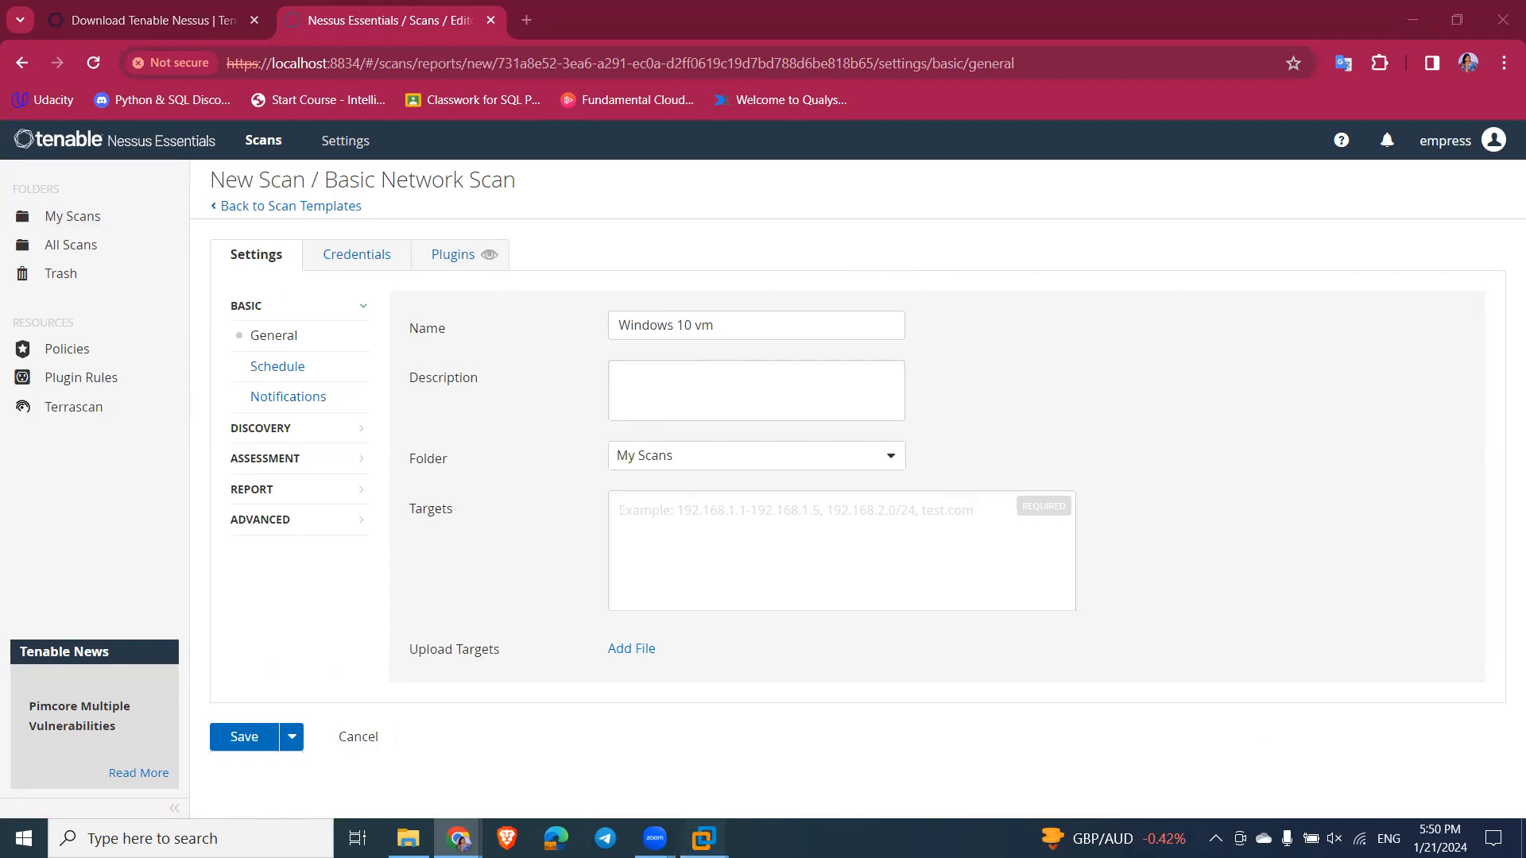
# Step: Narrow the browser window, switch to VMware Workstation, and show the virtual machines under My Computer
pyautogui.click(703, 839)
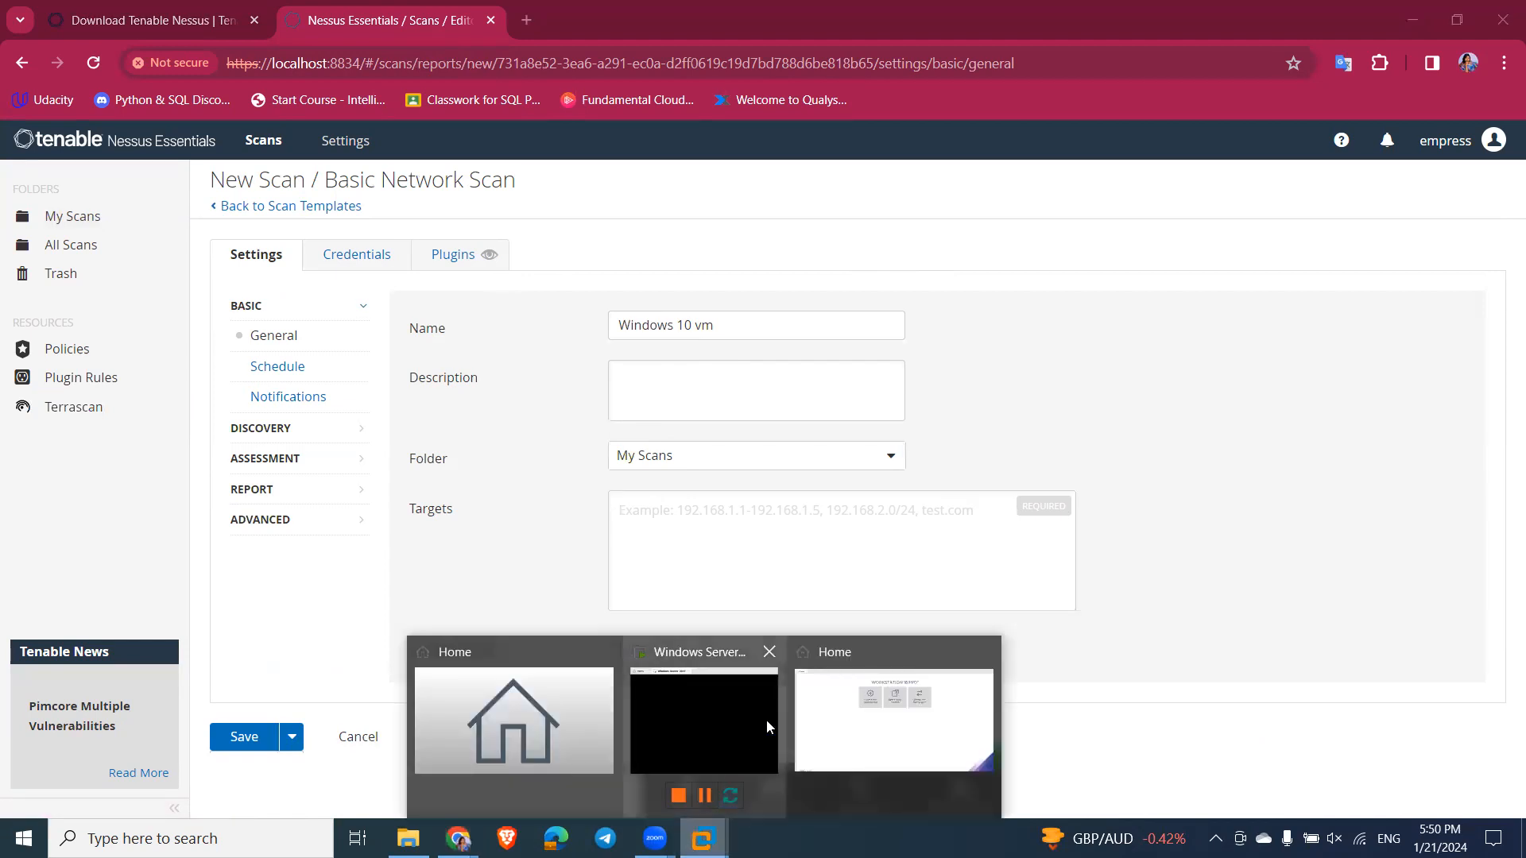
pyautogui.click(896, 713)
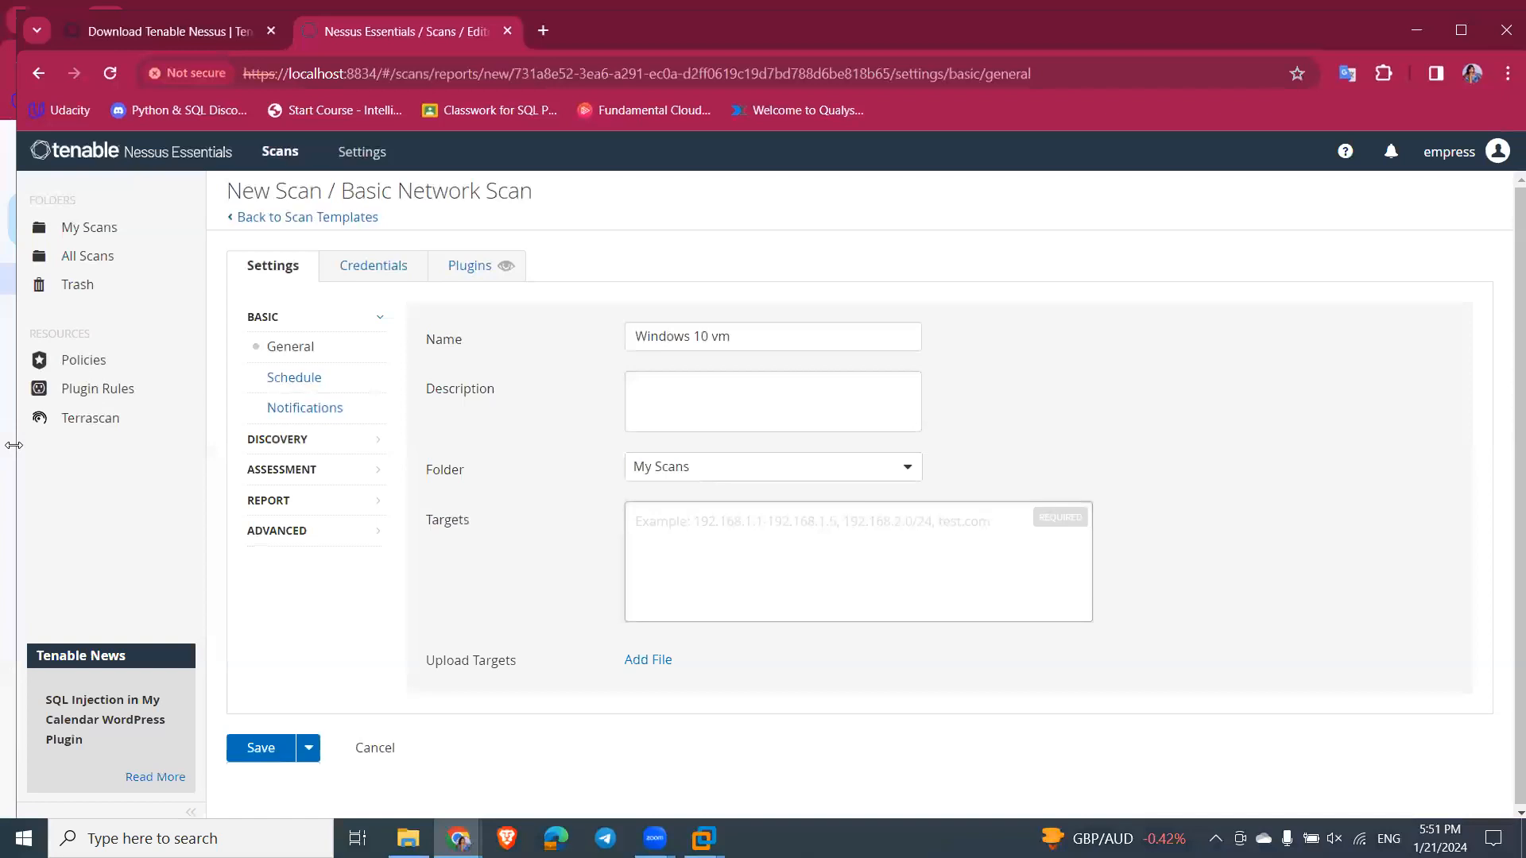
pyautogui.moveTo(13, 445); pyautogui.dragTo(600, 429)
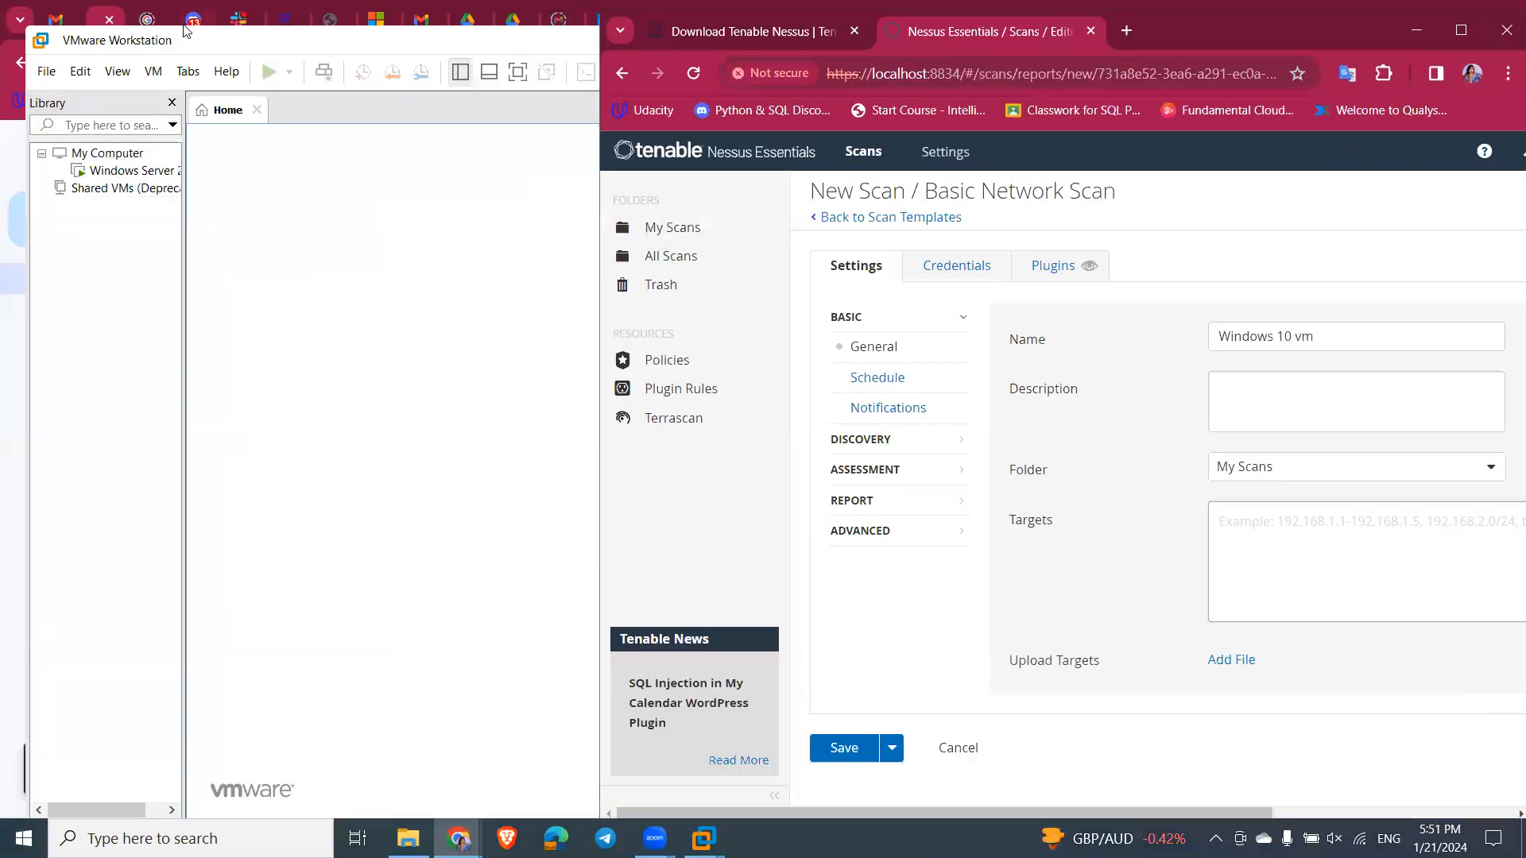
pyautogui.doubleClick(221, 43)
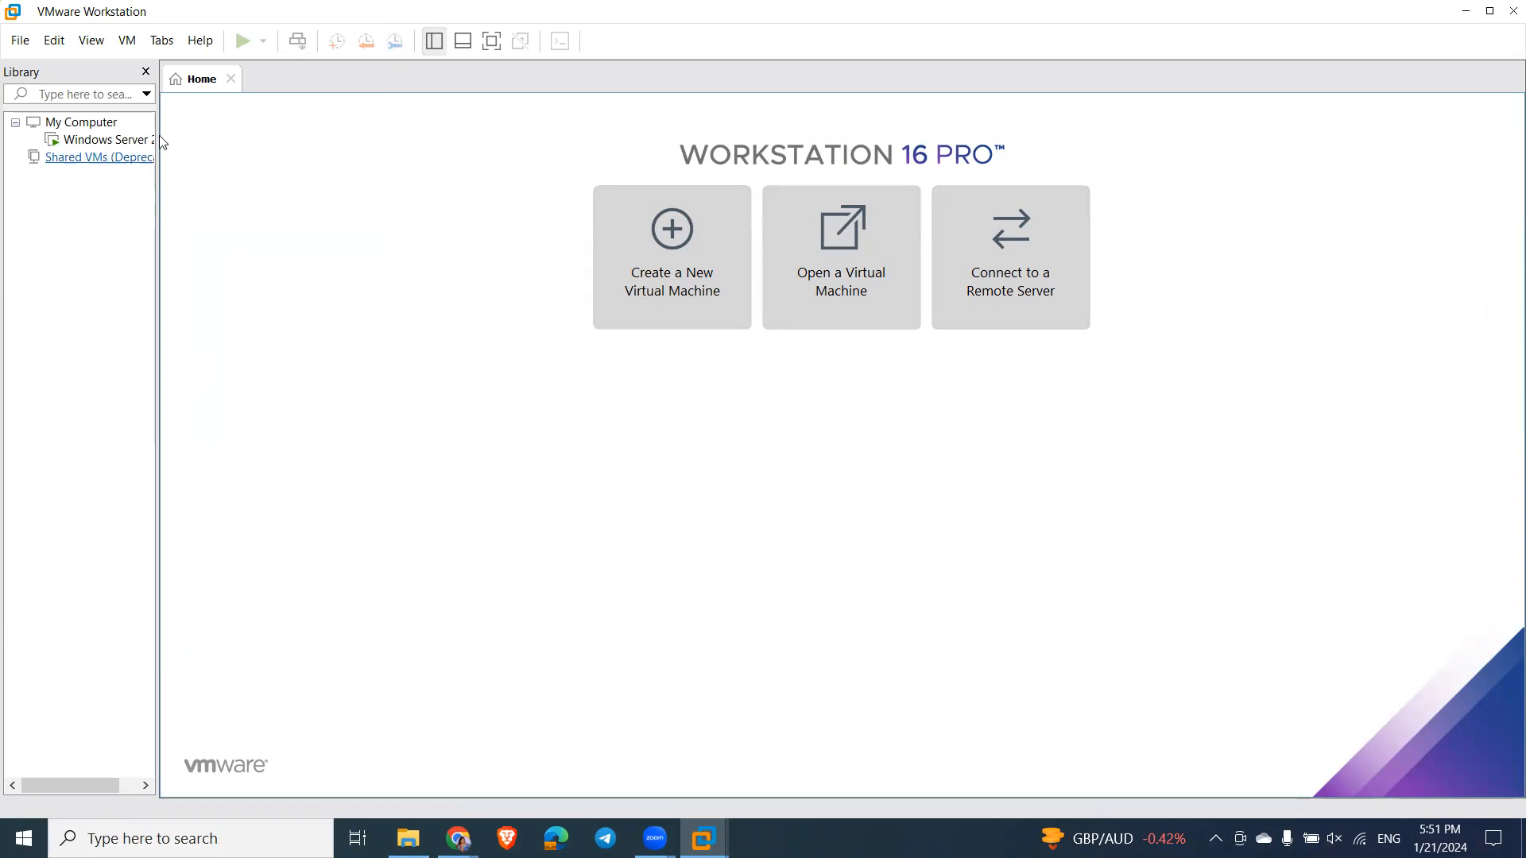
pyautogui.click(100, 125)
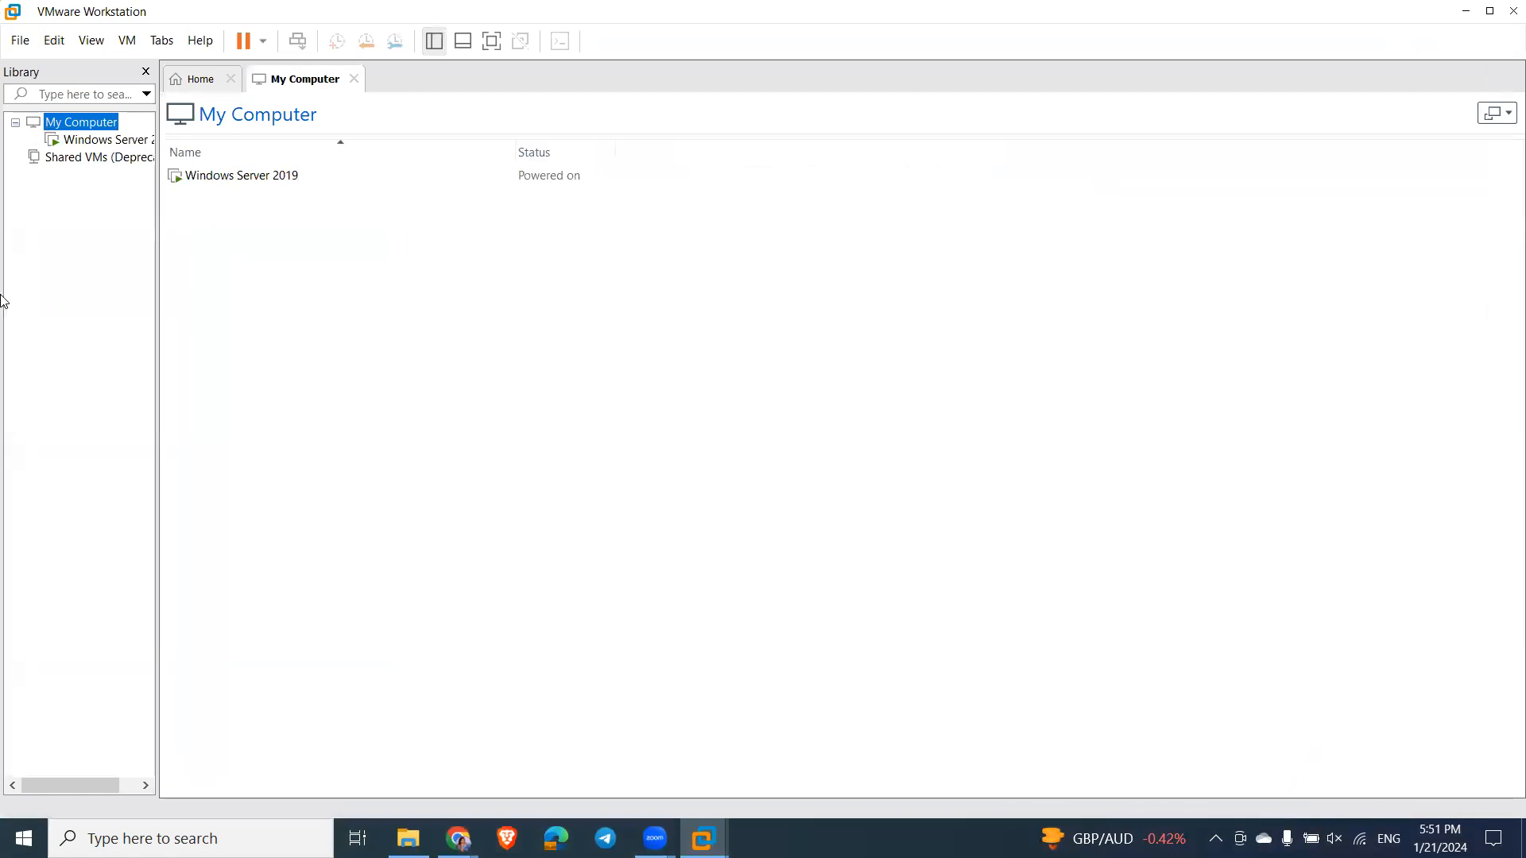
pyautogui.click(441, 784)
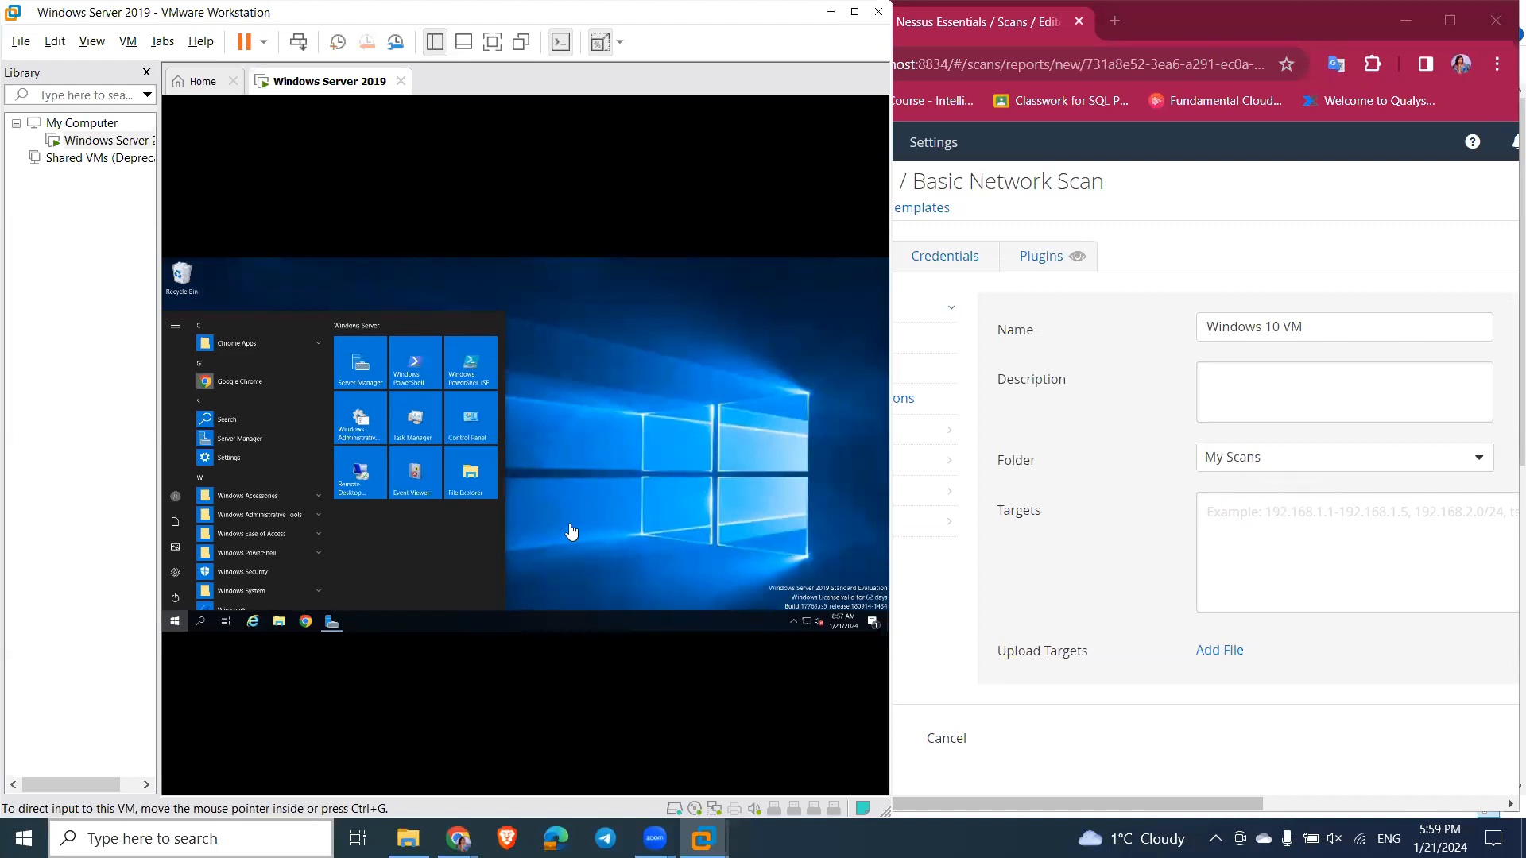
# Step: Search for cmd in the Windows Server 2019 virtual machine and open the command prompt
pyautogui.click(200, 622)
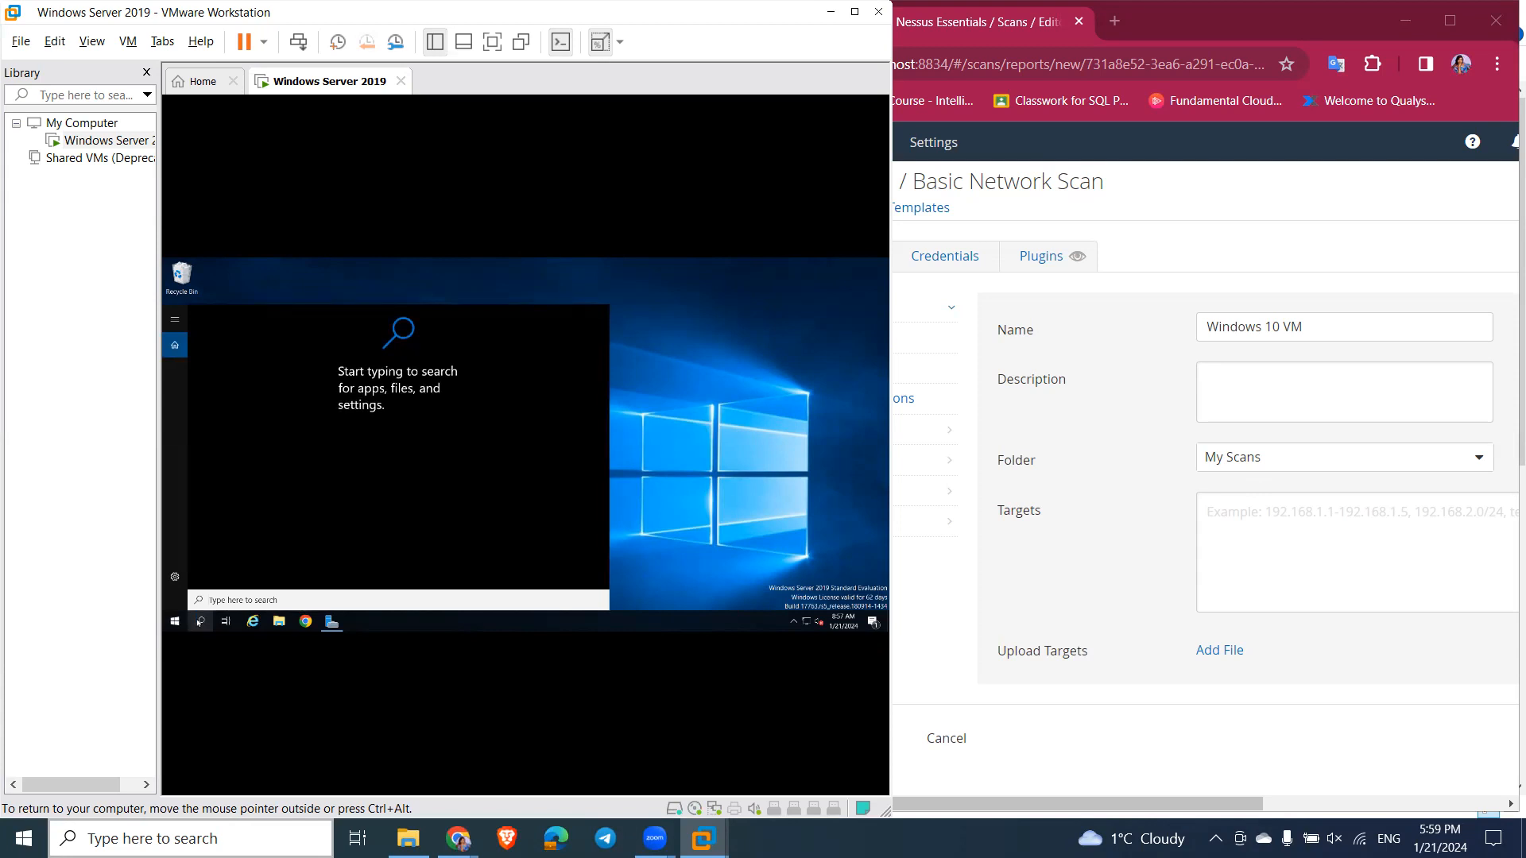
pyautogui.write('cmd')
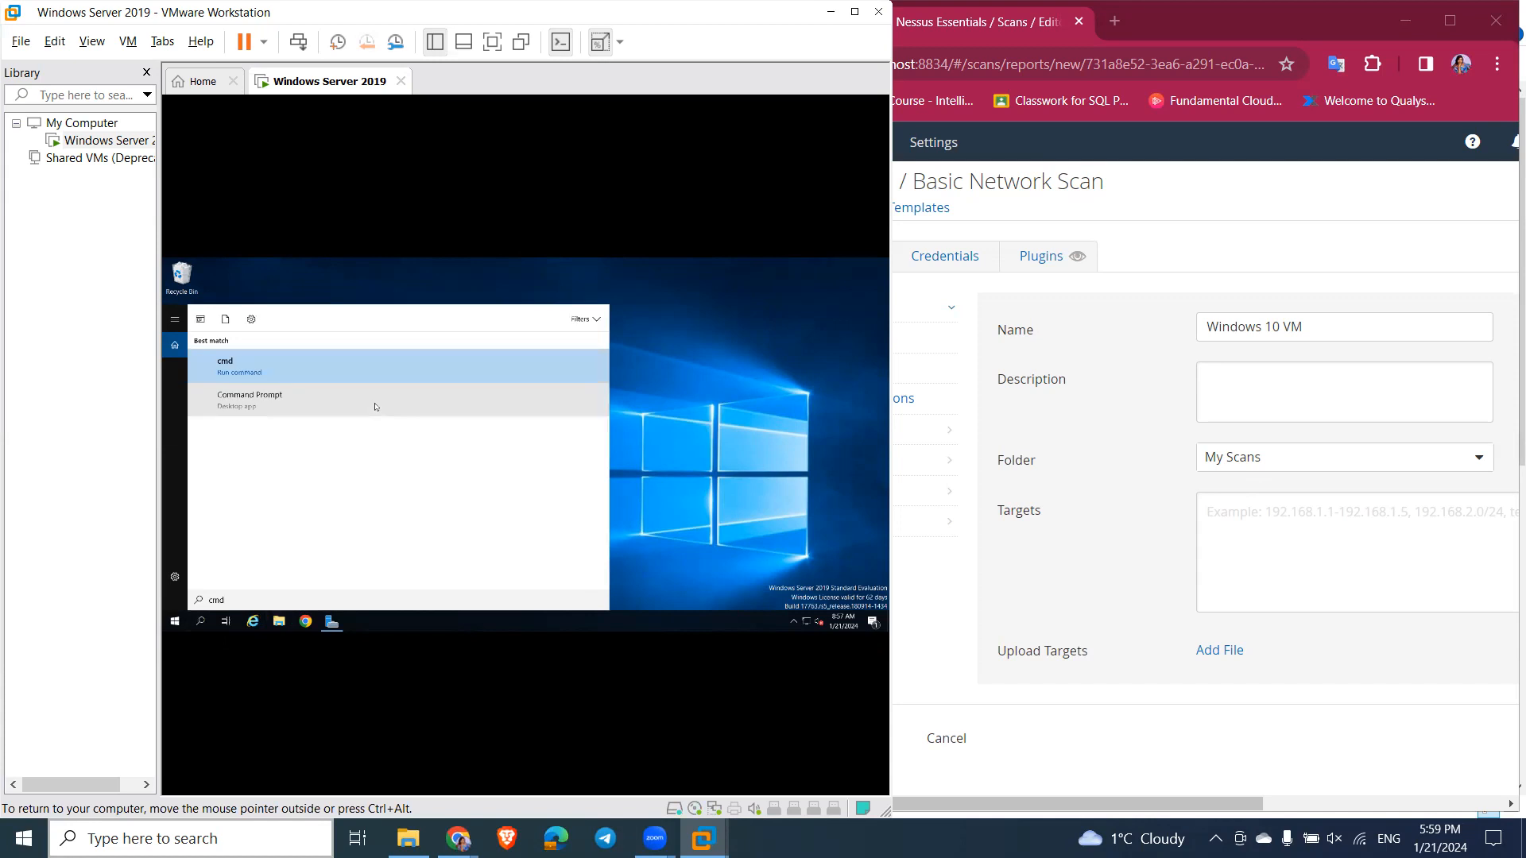
pyautogui.click(321, 375)
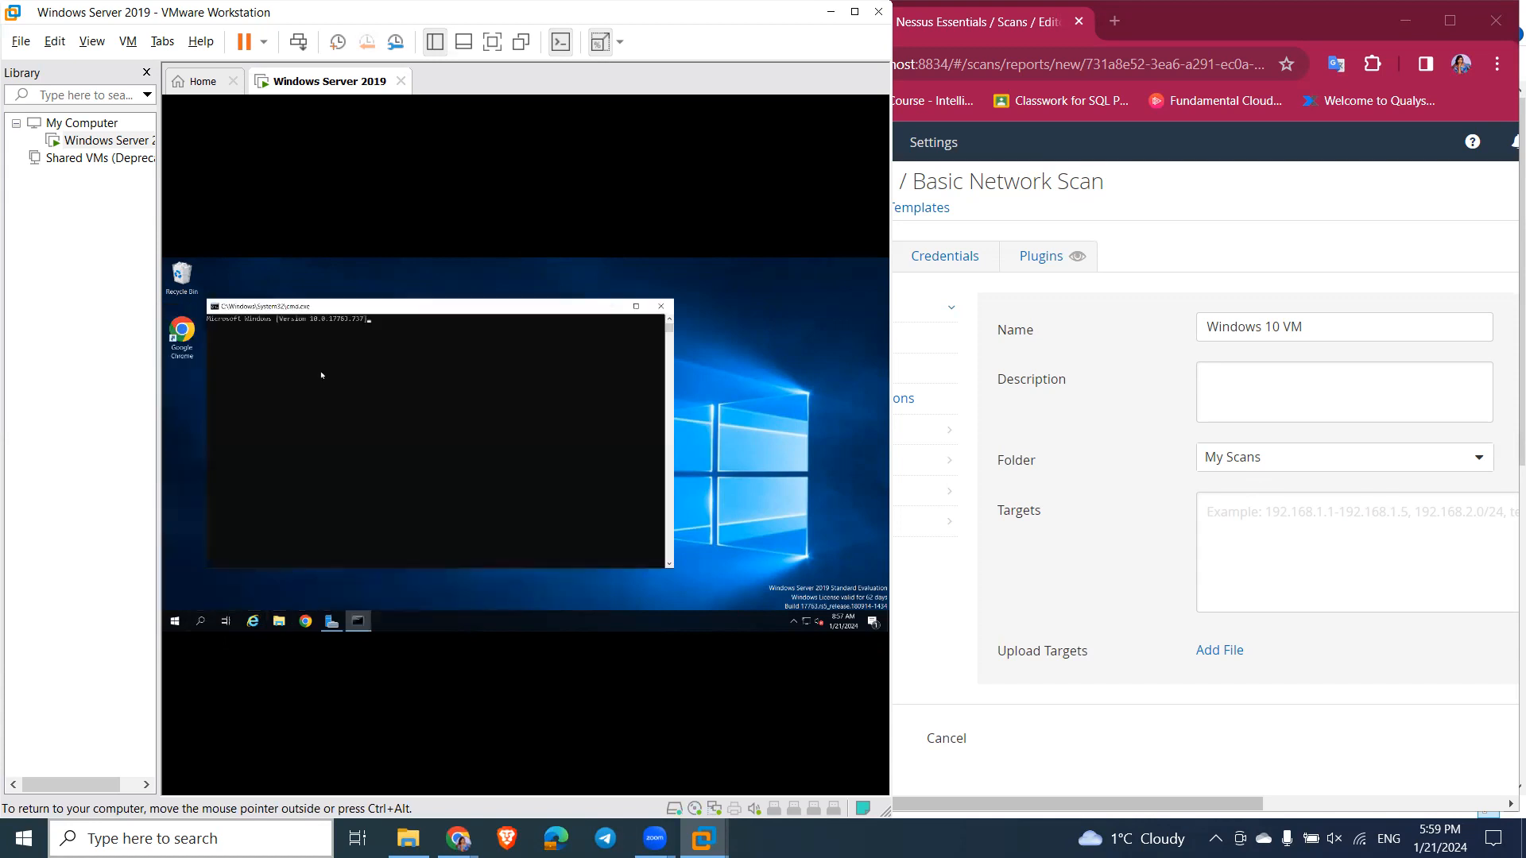
# Step: Run ipconfig in the virtual machine's command prompt to look up its IPv4 address
pyautogui.click(392, 352)
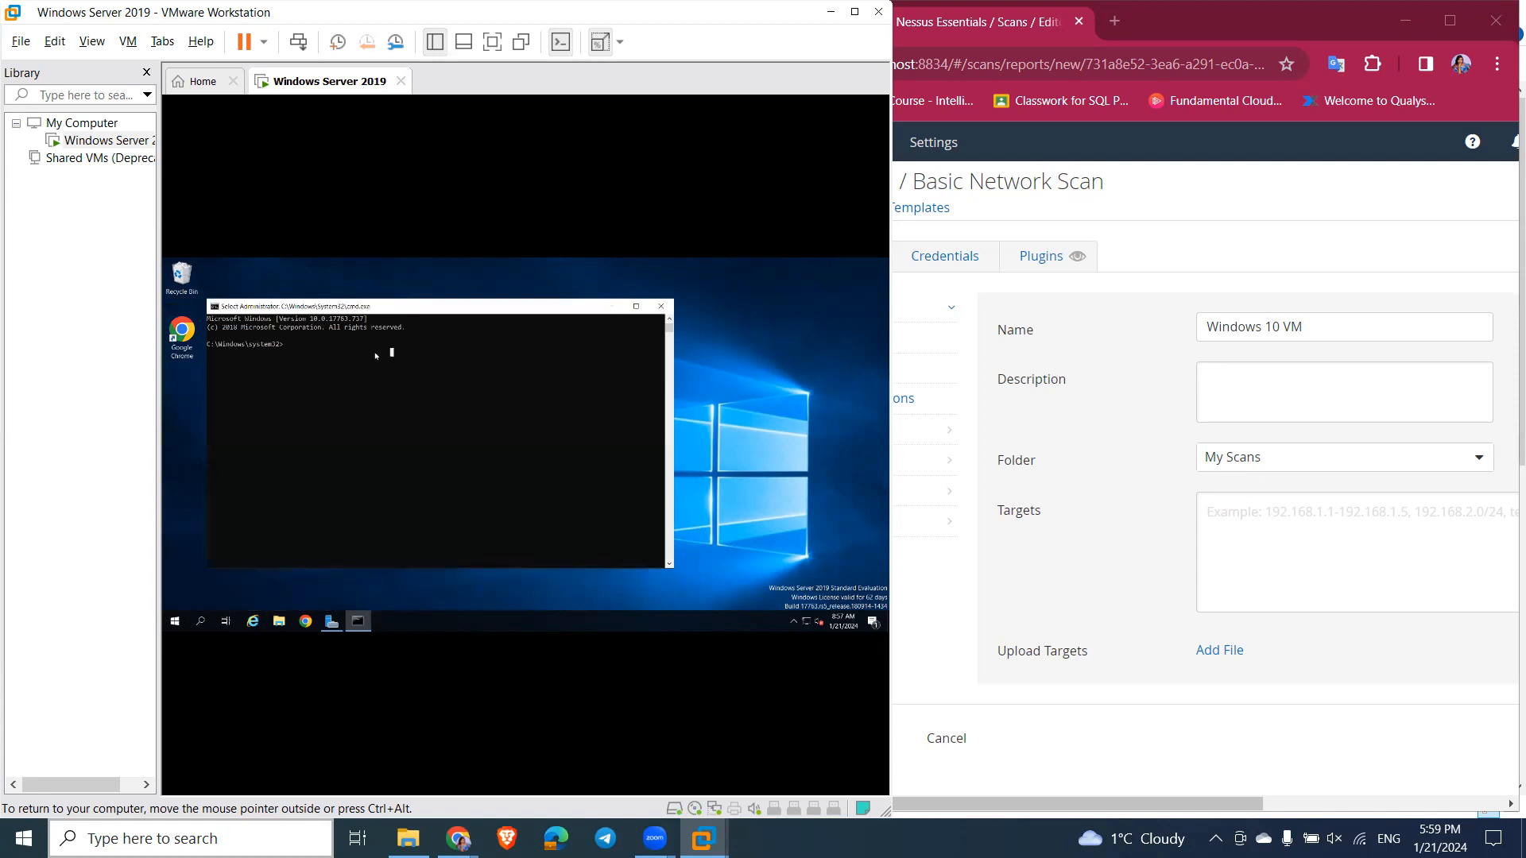
pyautogui.write('ipconfig')
pyautogui.press('Return')
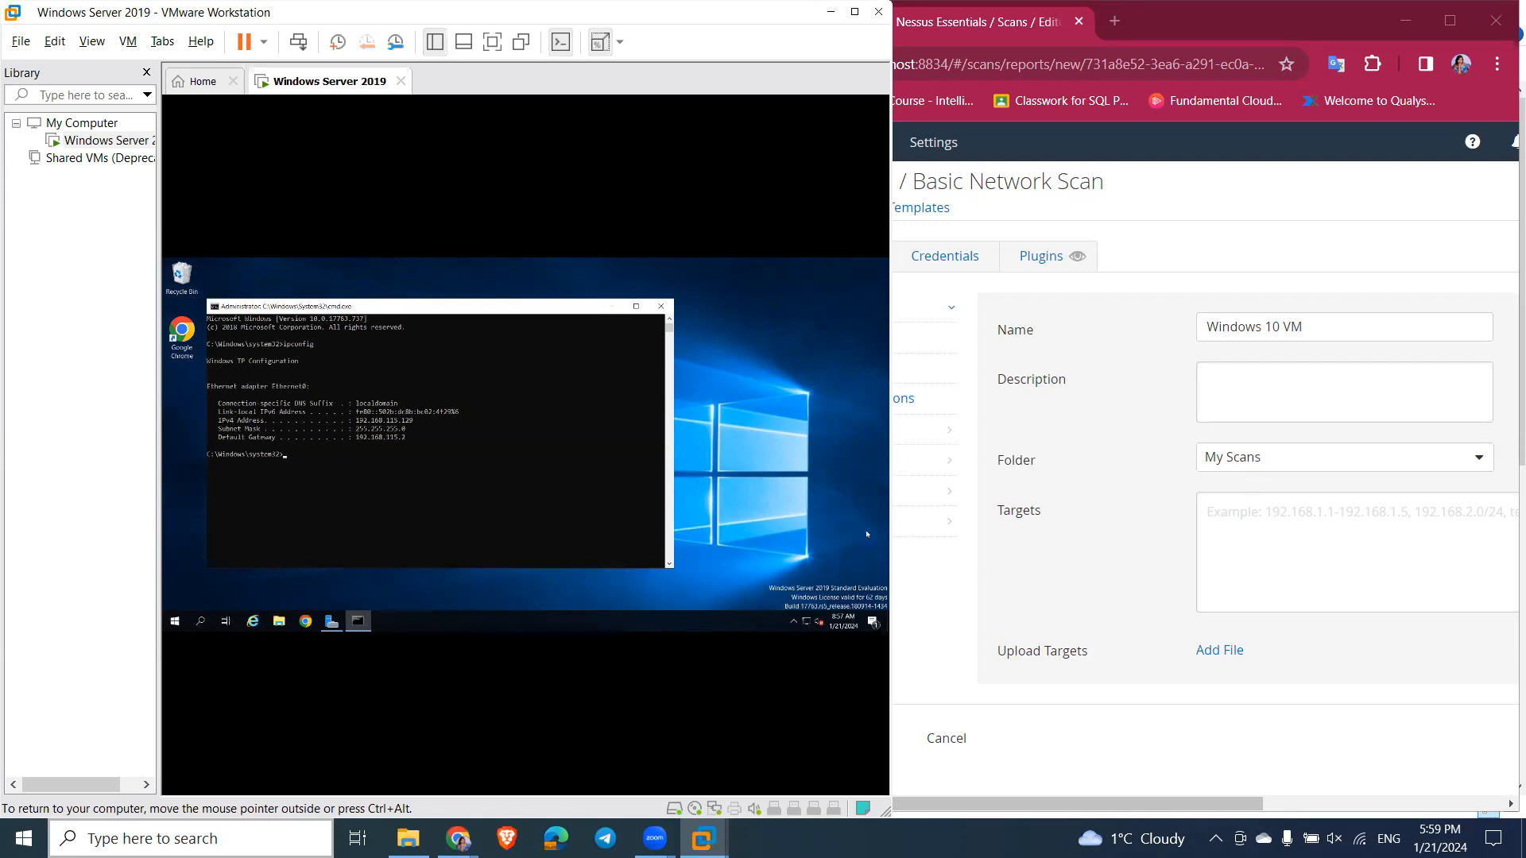
# Step: Switch back to Nessus in the browser, set the scan target to 192.168.115.129, and save the scan
pyautogui.click(1243, 514)
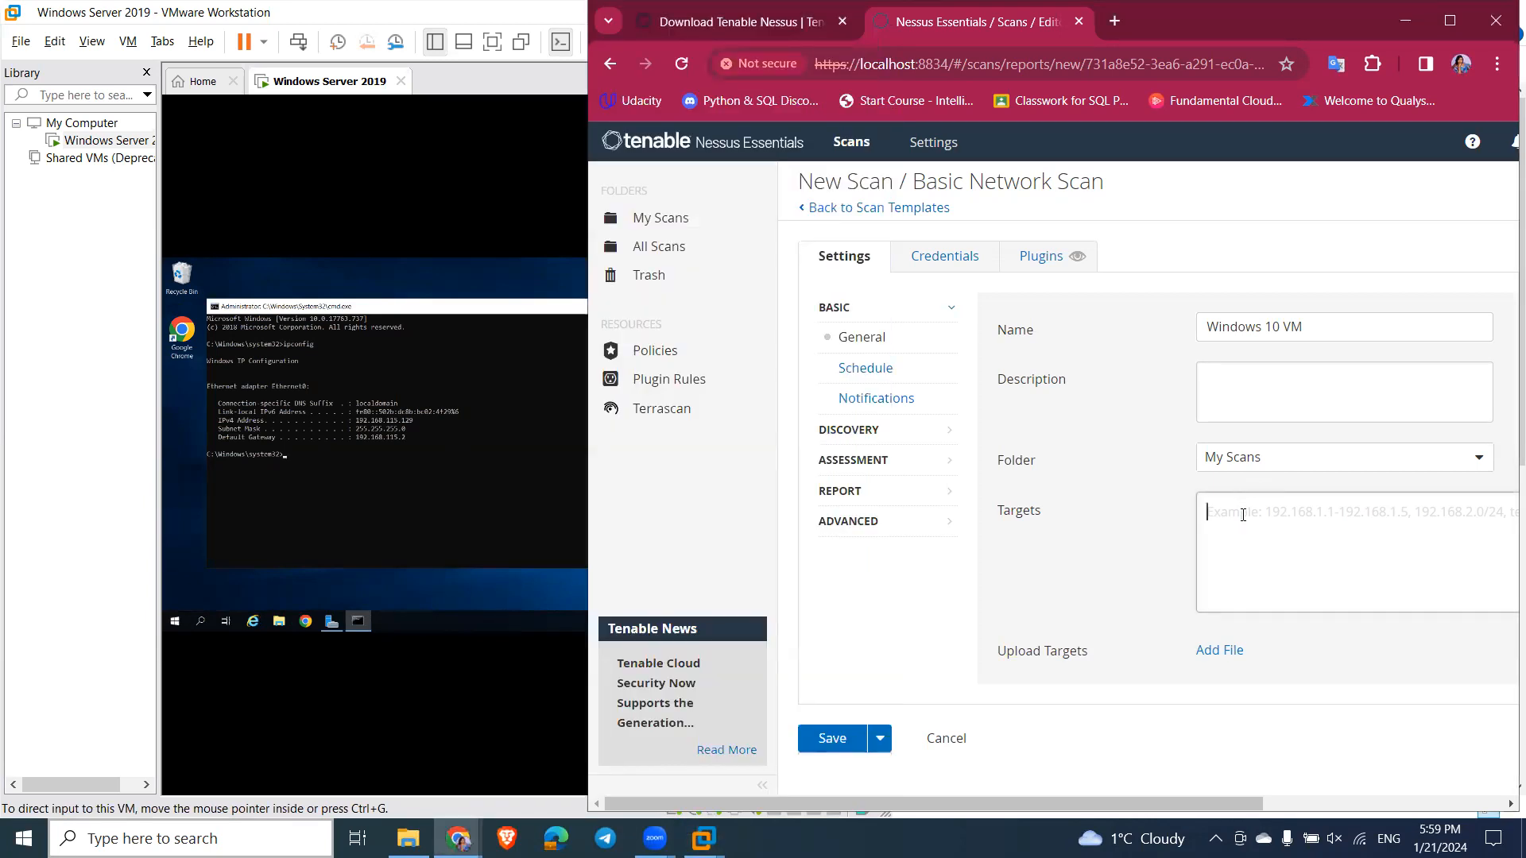
pyautogui.write('192.168.115.129')
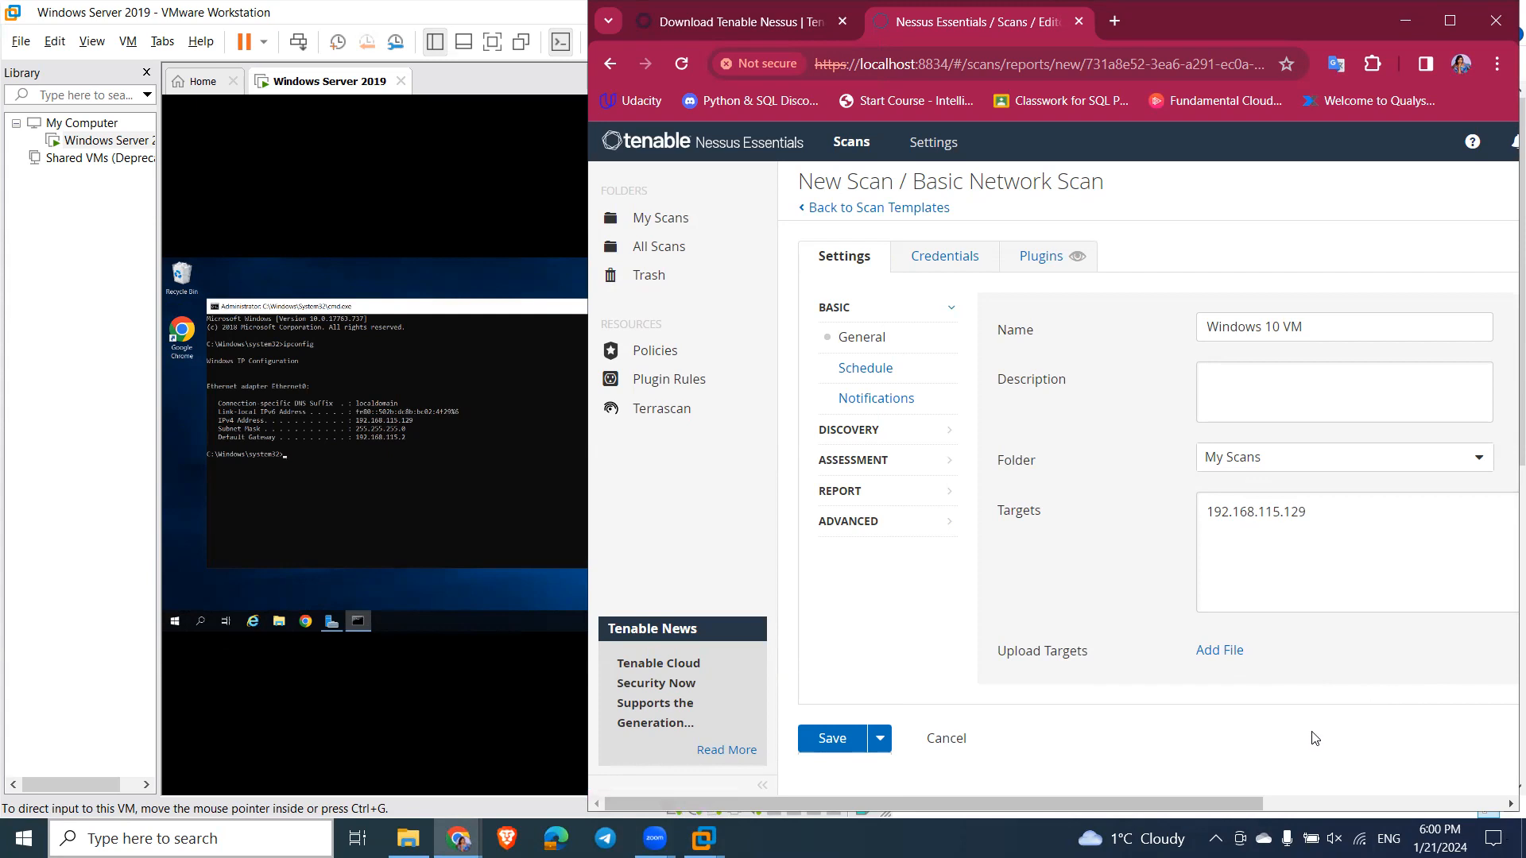
pyautogui.click(834, 739)
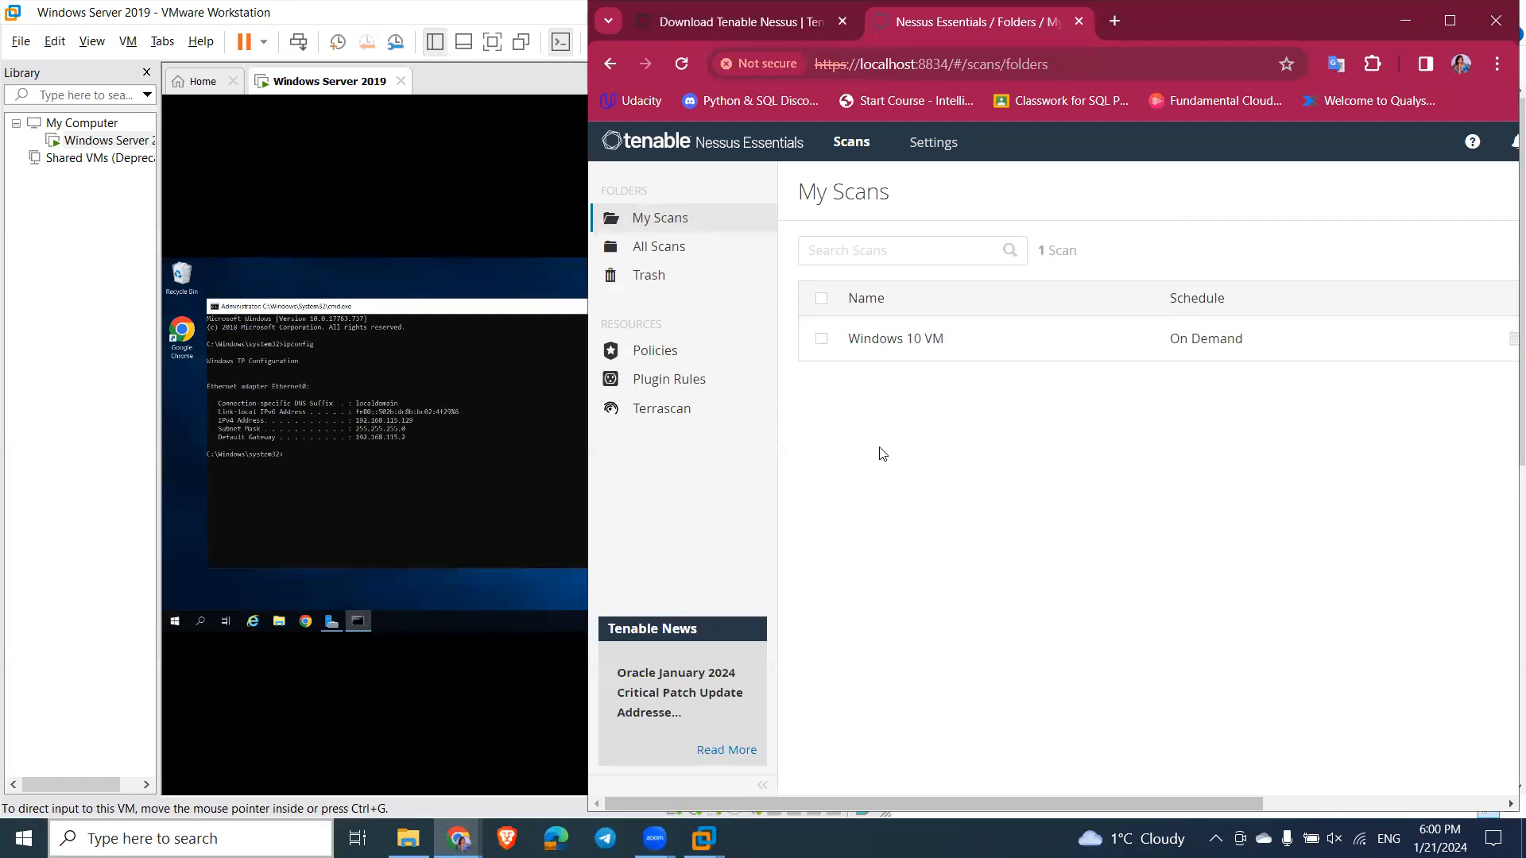
# Step: Maximize the browser window and launch the Windows 10 VM scan
pyautogui.click(821, 340)
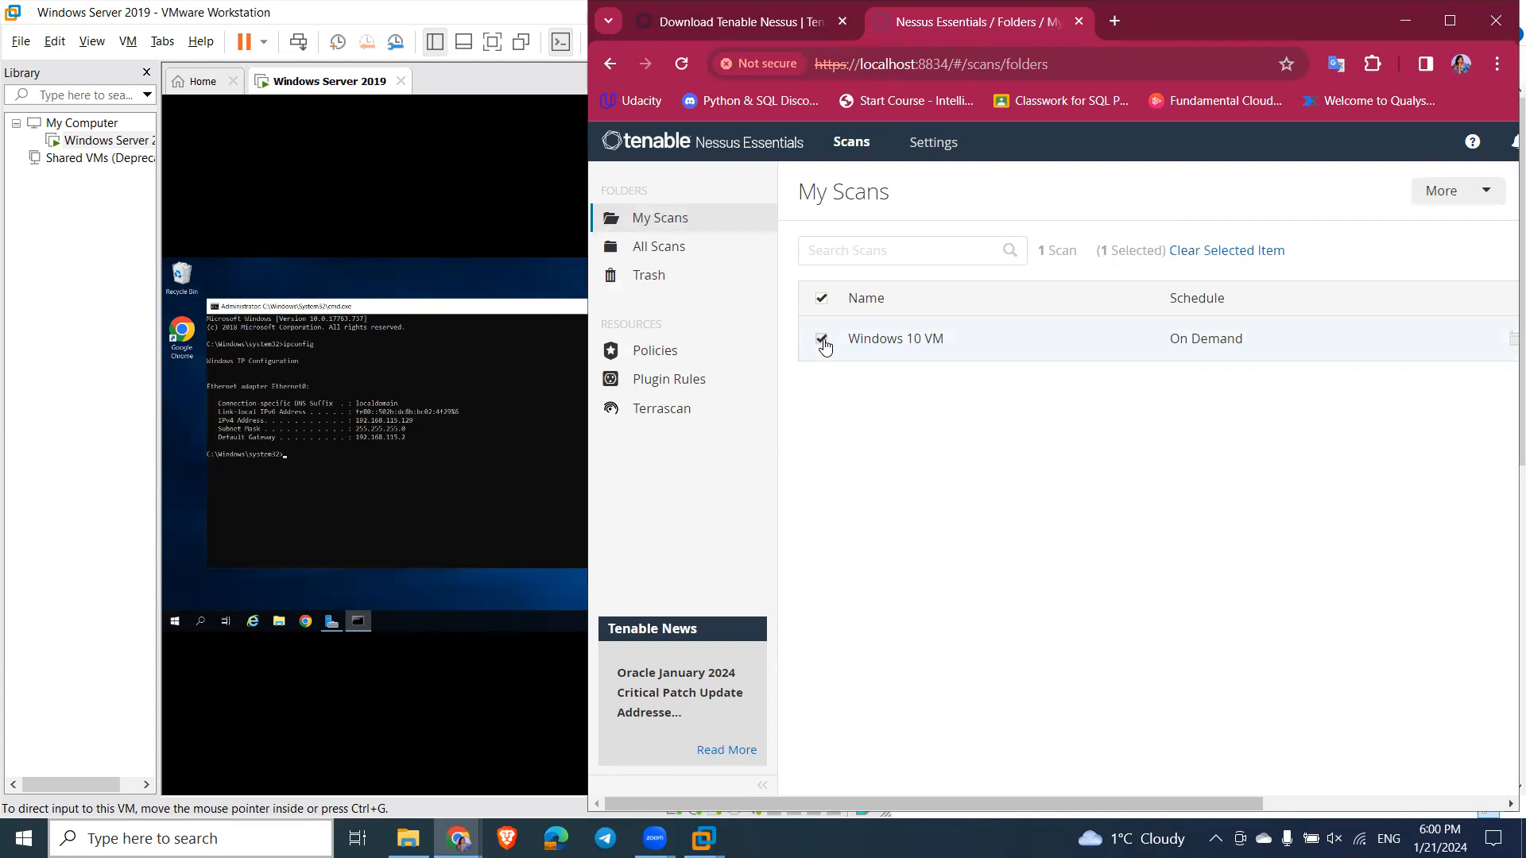
pyautogui.click(822, 340)
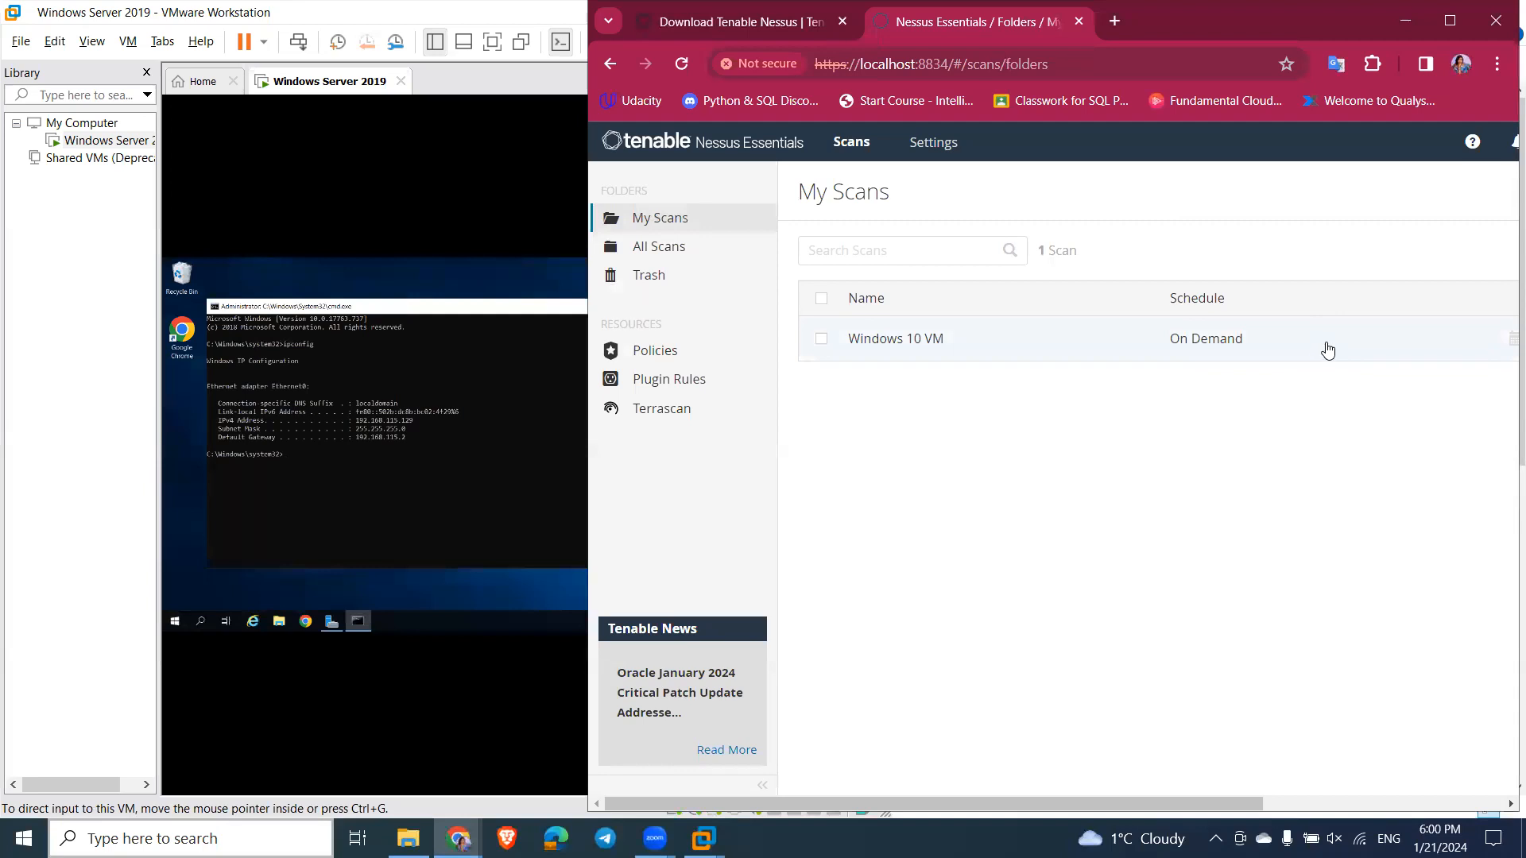
pyautogui.click(1449, 21)
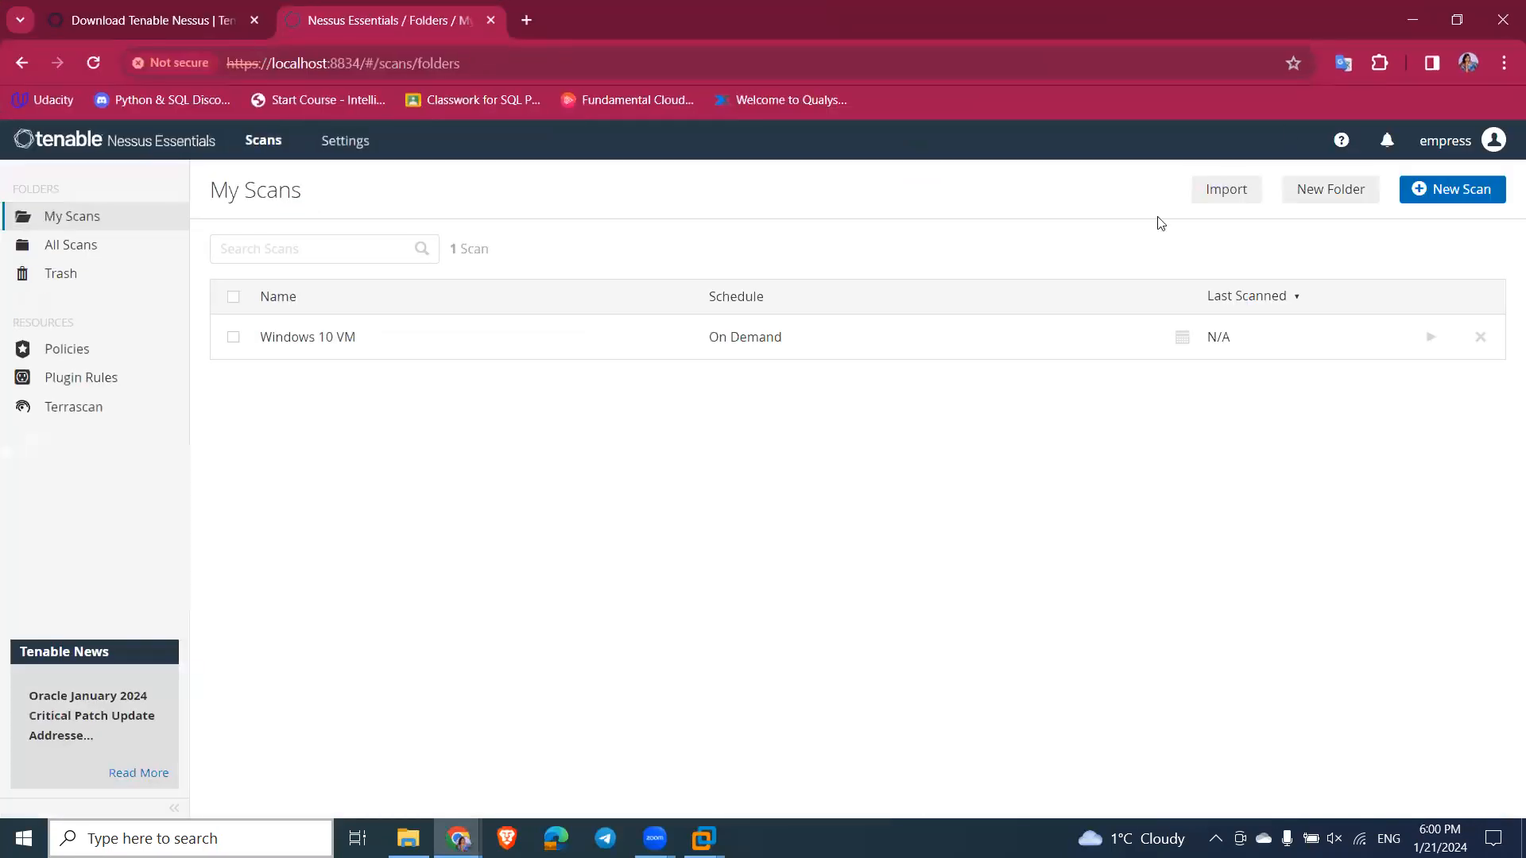
pyautogui.click(1431, 340)
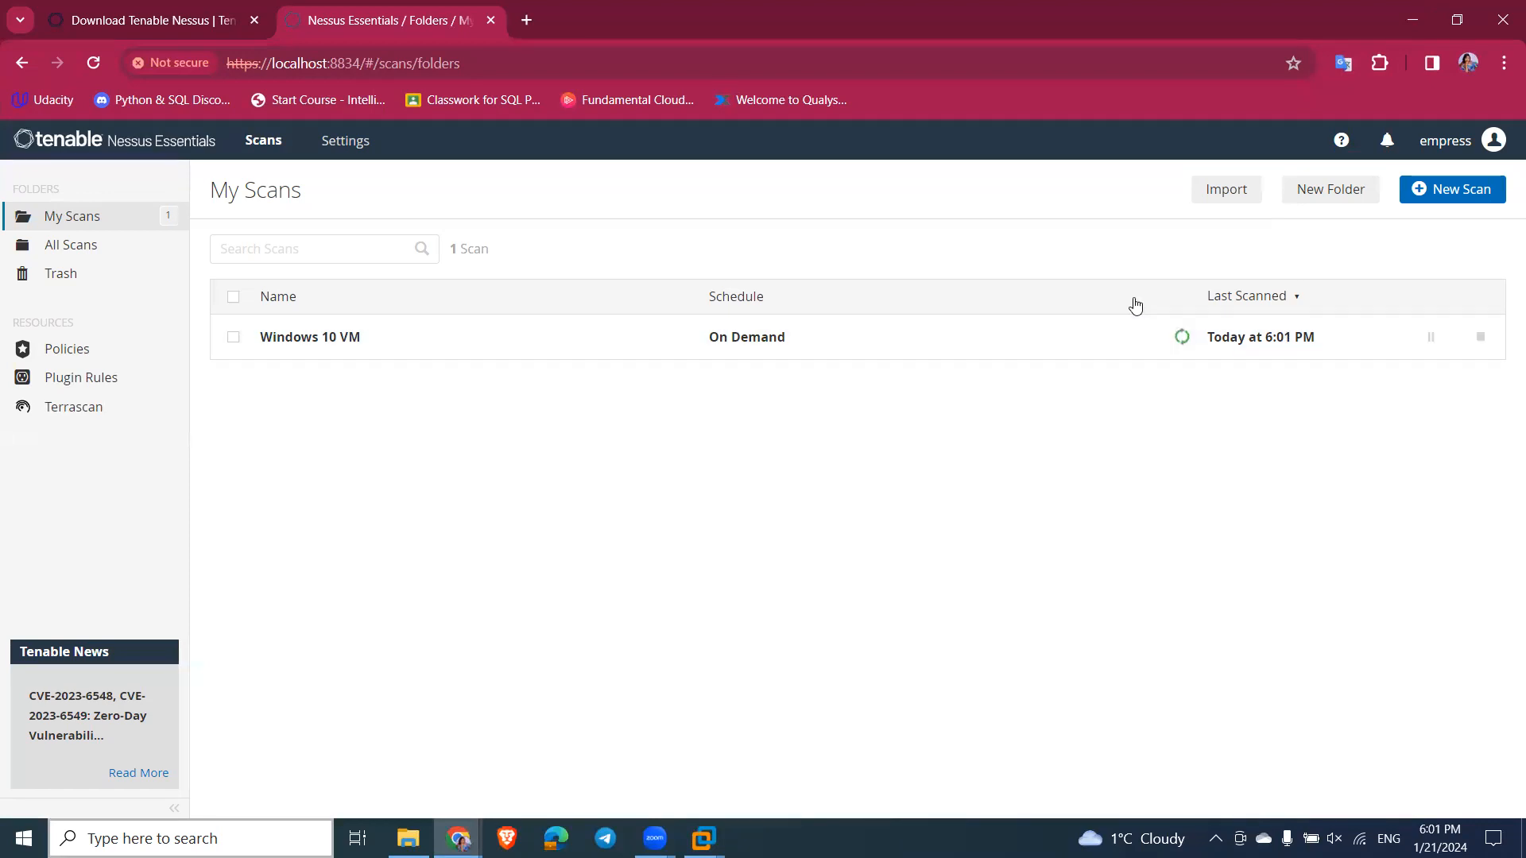
# Step: Examine the status and history of the Windows 10 VM scan and return to My Scans
pyautogui.click(1085, 341)
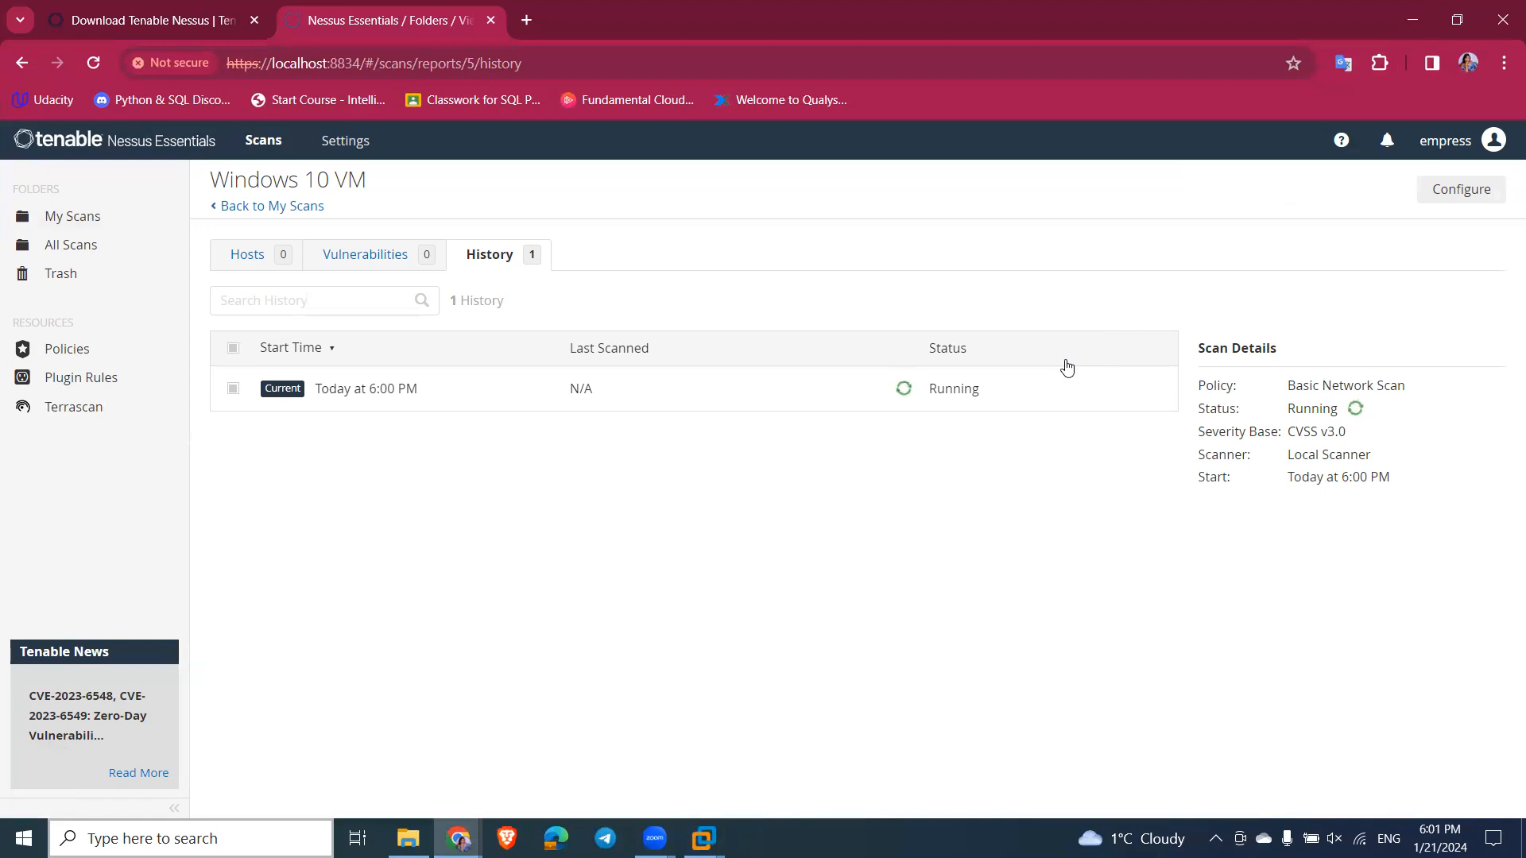
pyautogui.moveTo(1197, 408); pyautogui.dragTo(1241, 408)
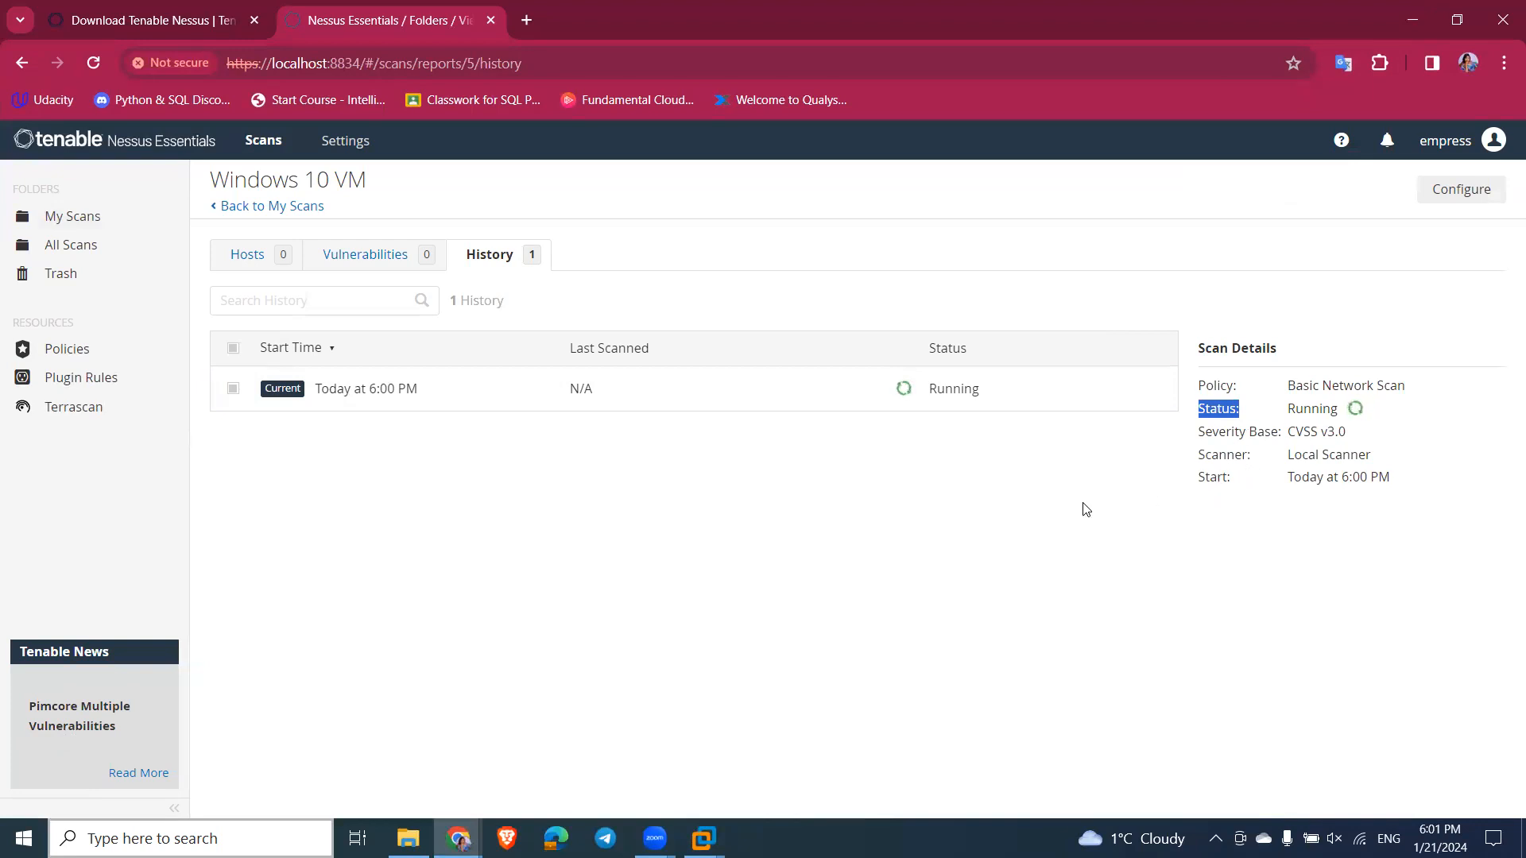
pyautogui.click(304, 484)
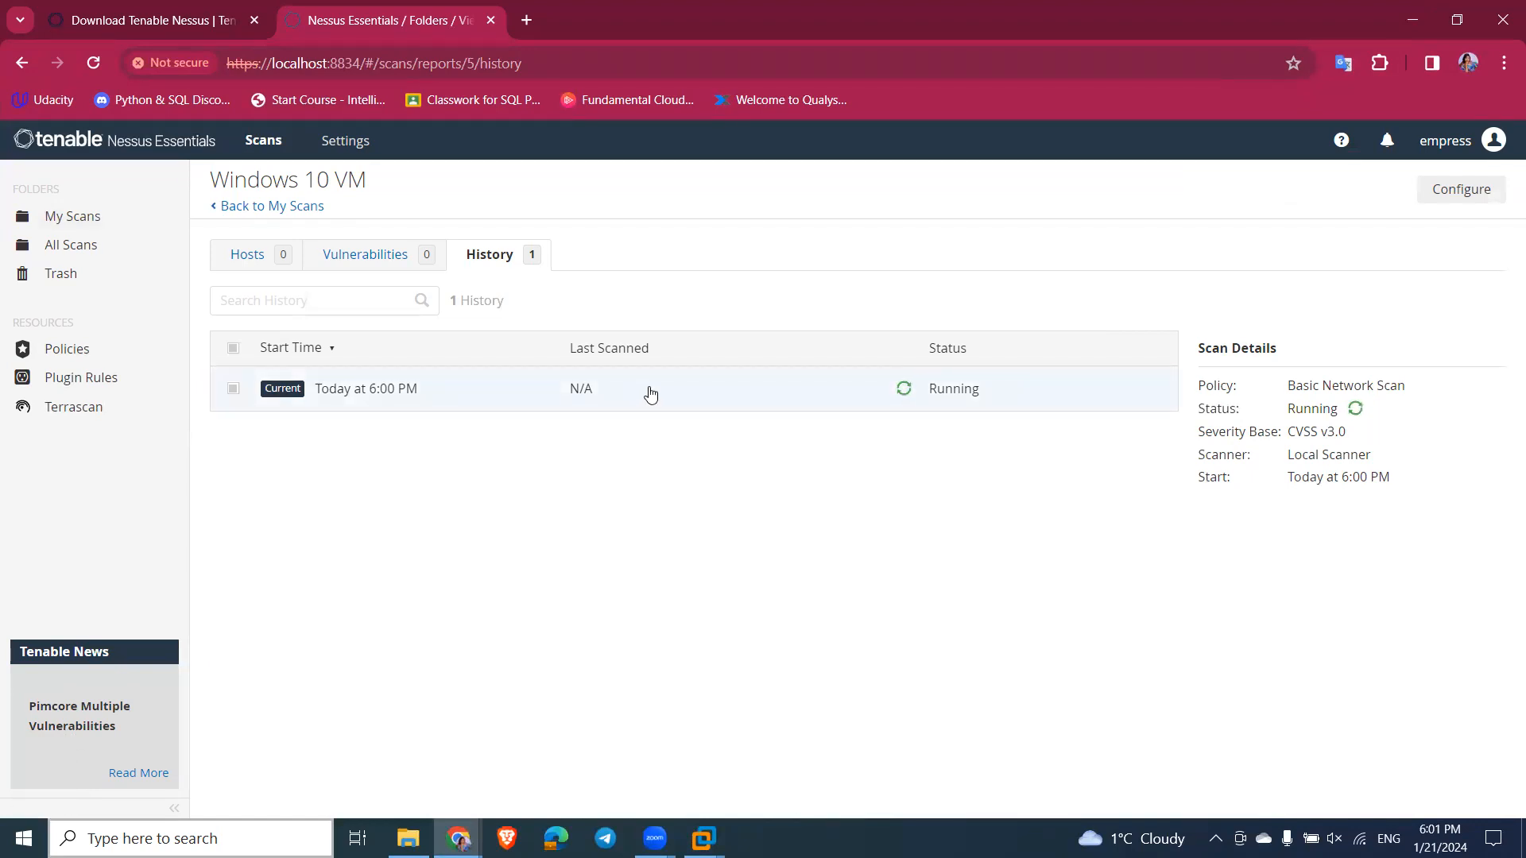
pyautogui.click(259, 208)
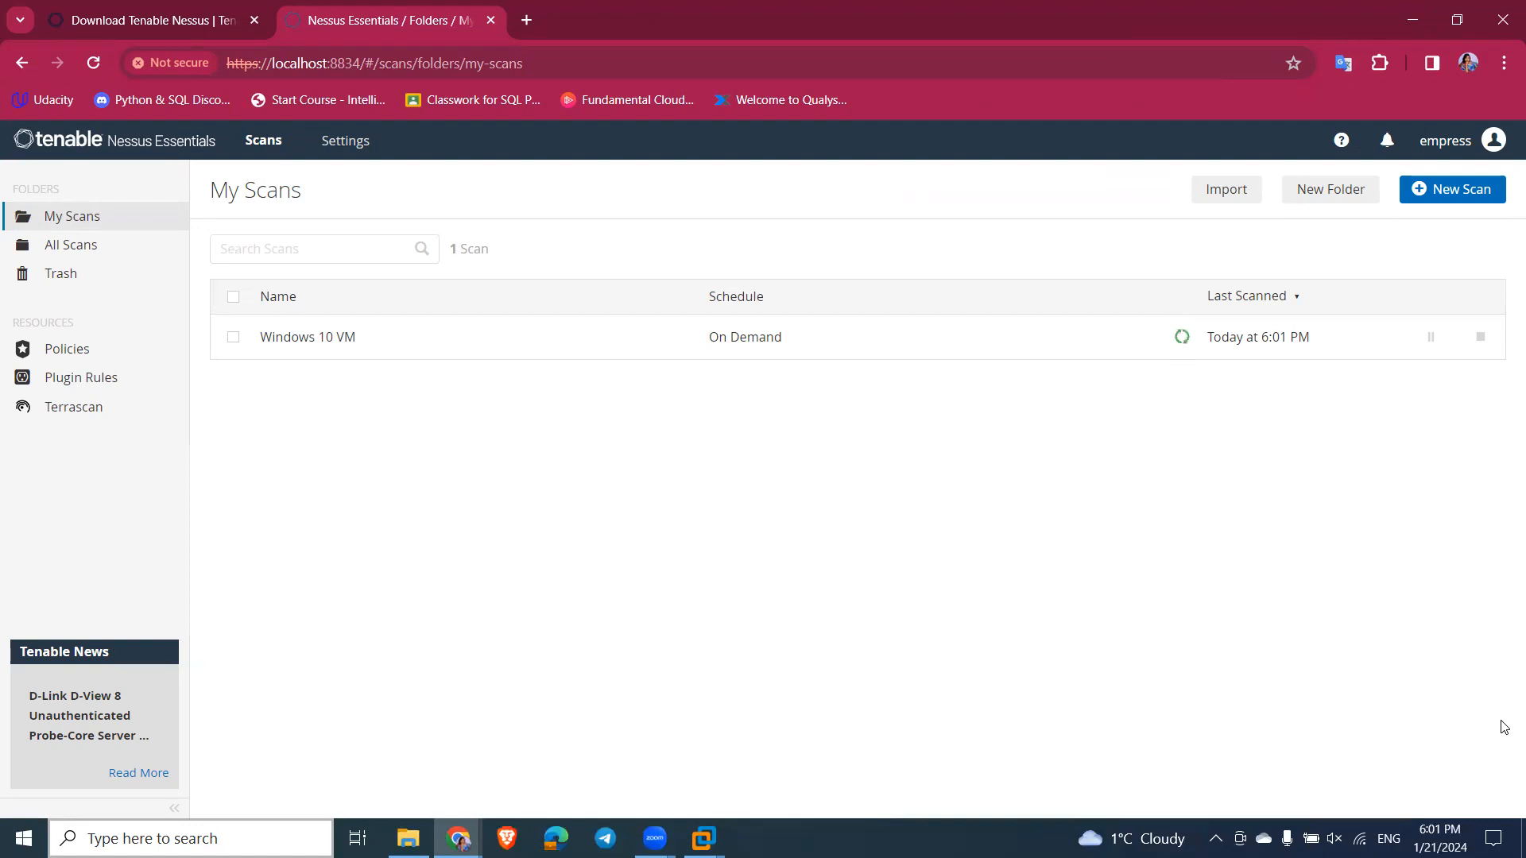
pyautogui.click(1048, 351)
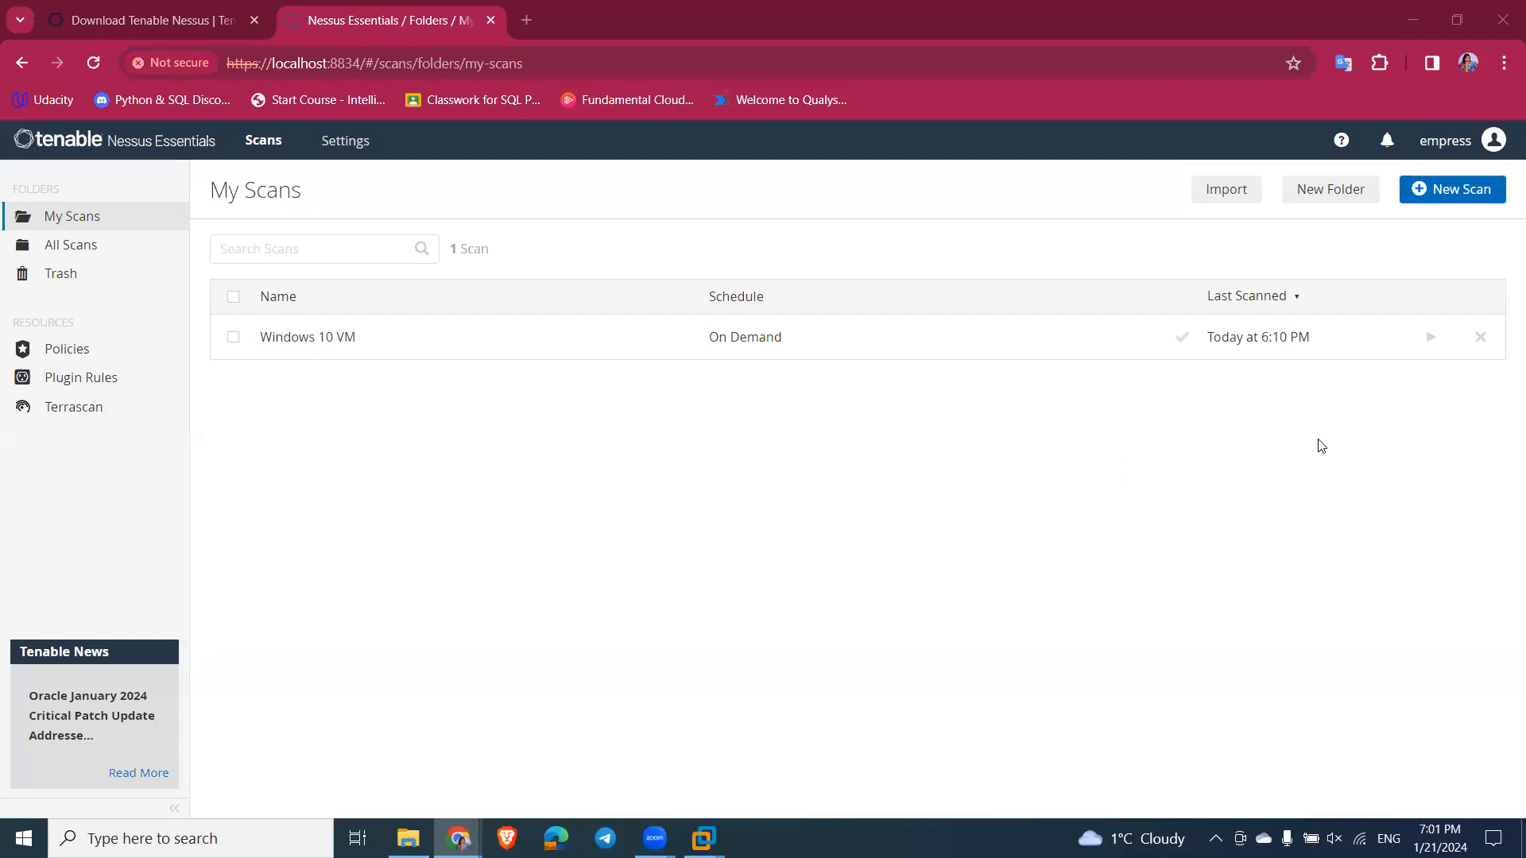
# Step: Open a new Basic Network Scan and examine its general, schedule and notification settings, trying the schedule option on and off
pyautogui.click(1455, 196)
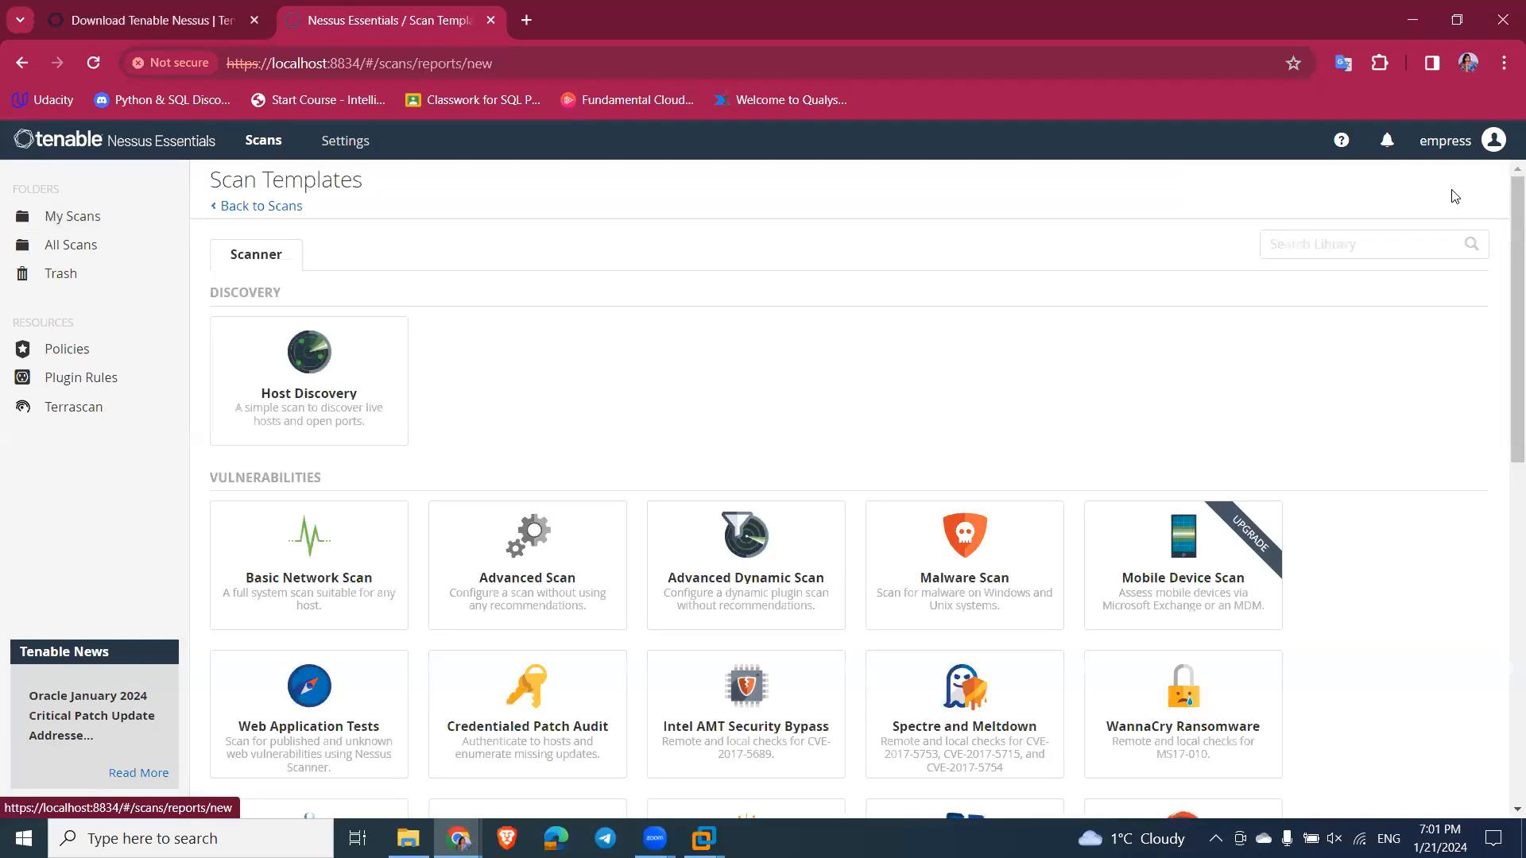
pyautogui.click(311, 580)
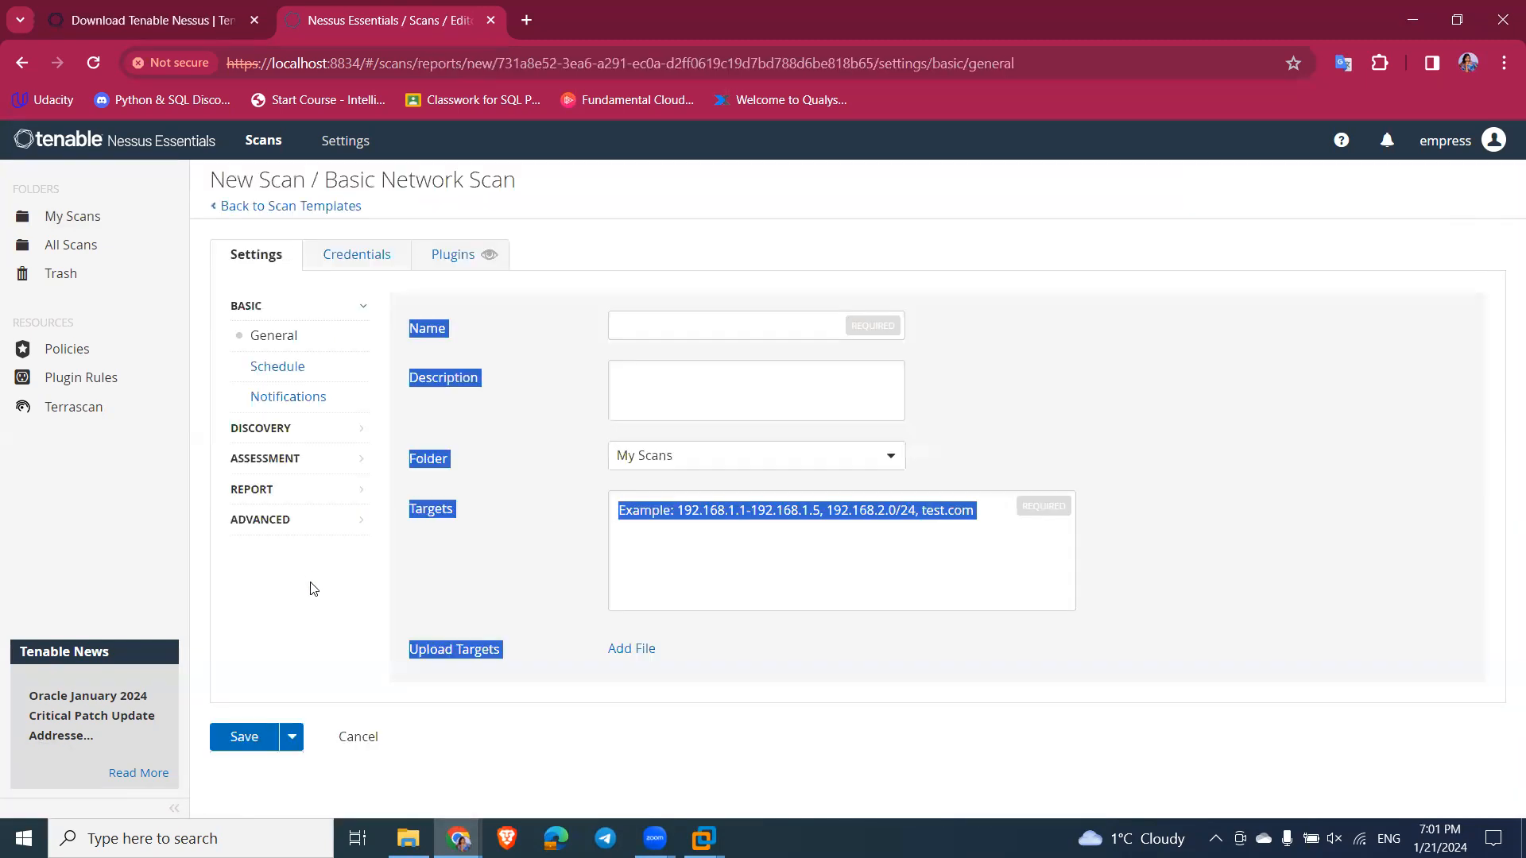
pyautogui.click(436, 586)
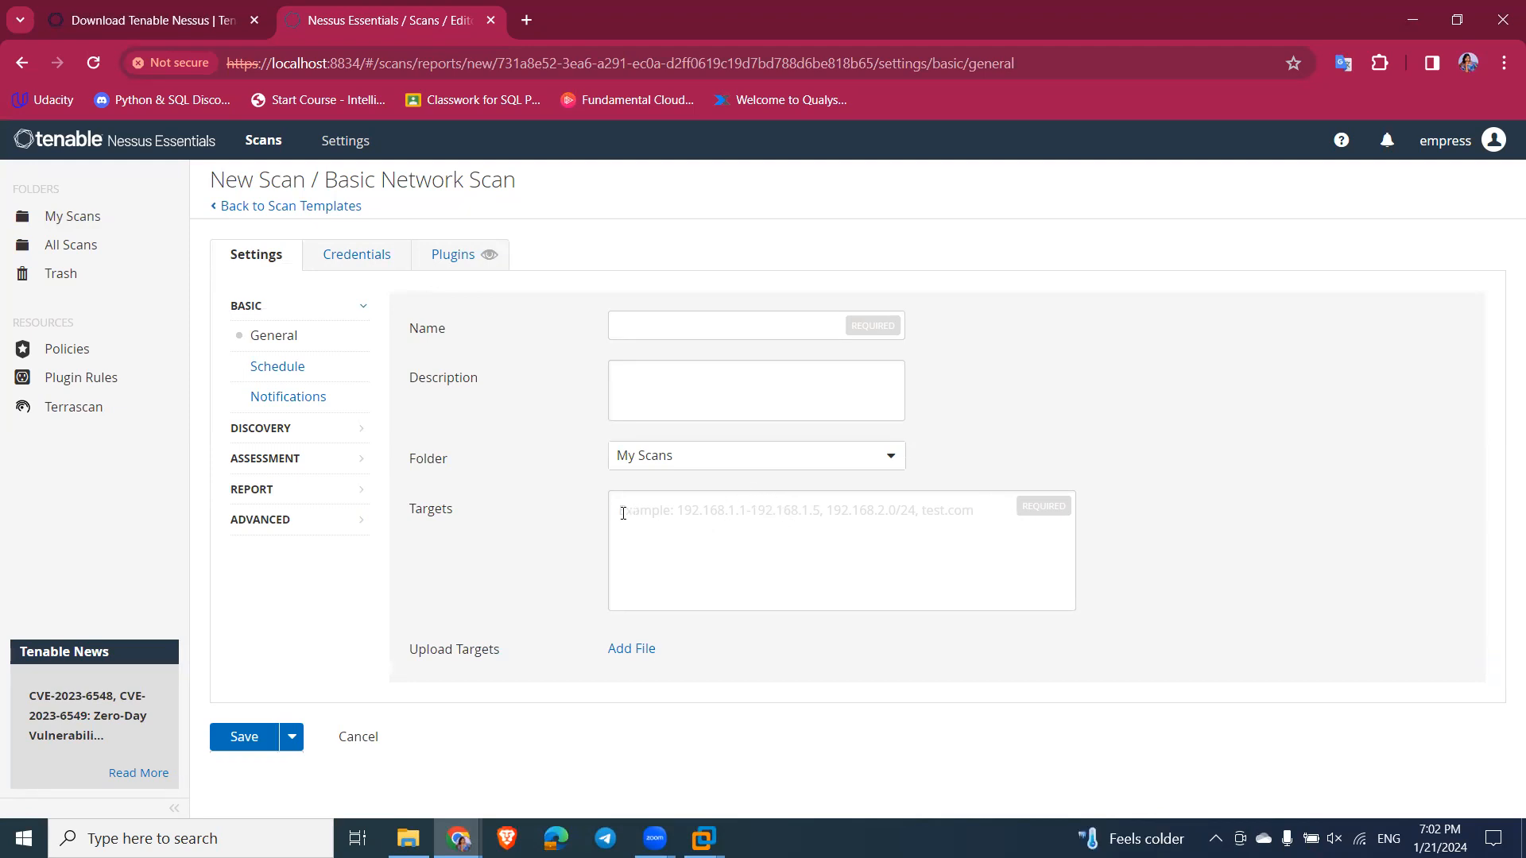
pyautogui.click(294, 371)
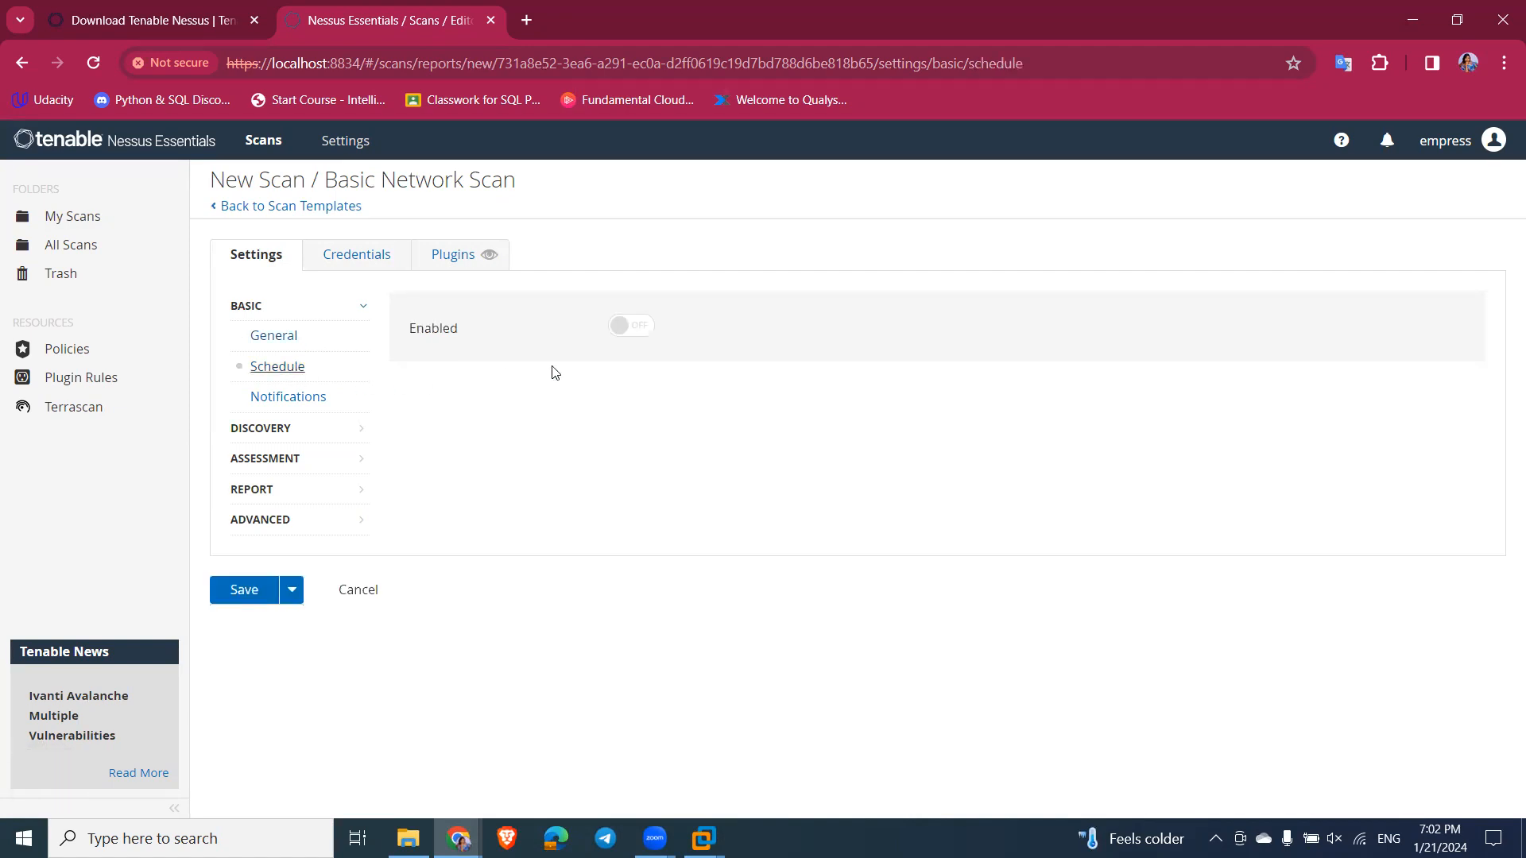
pyautogui.click(620, 328)
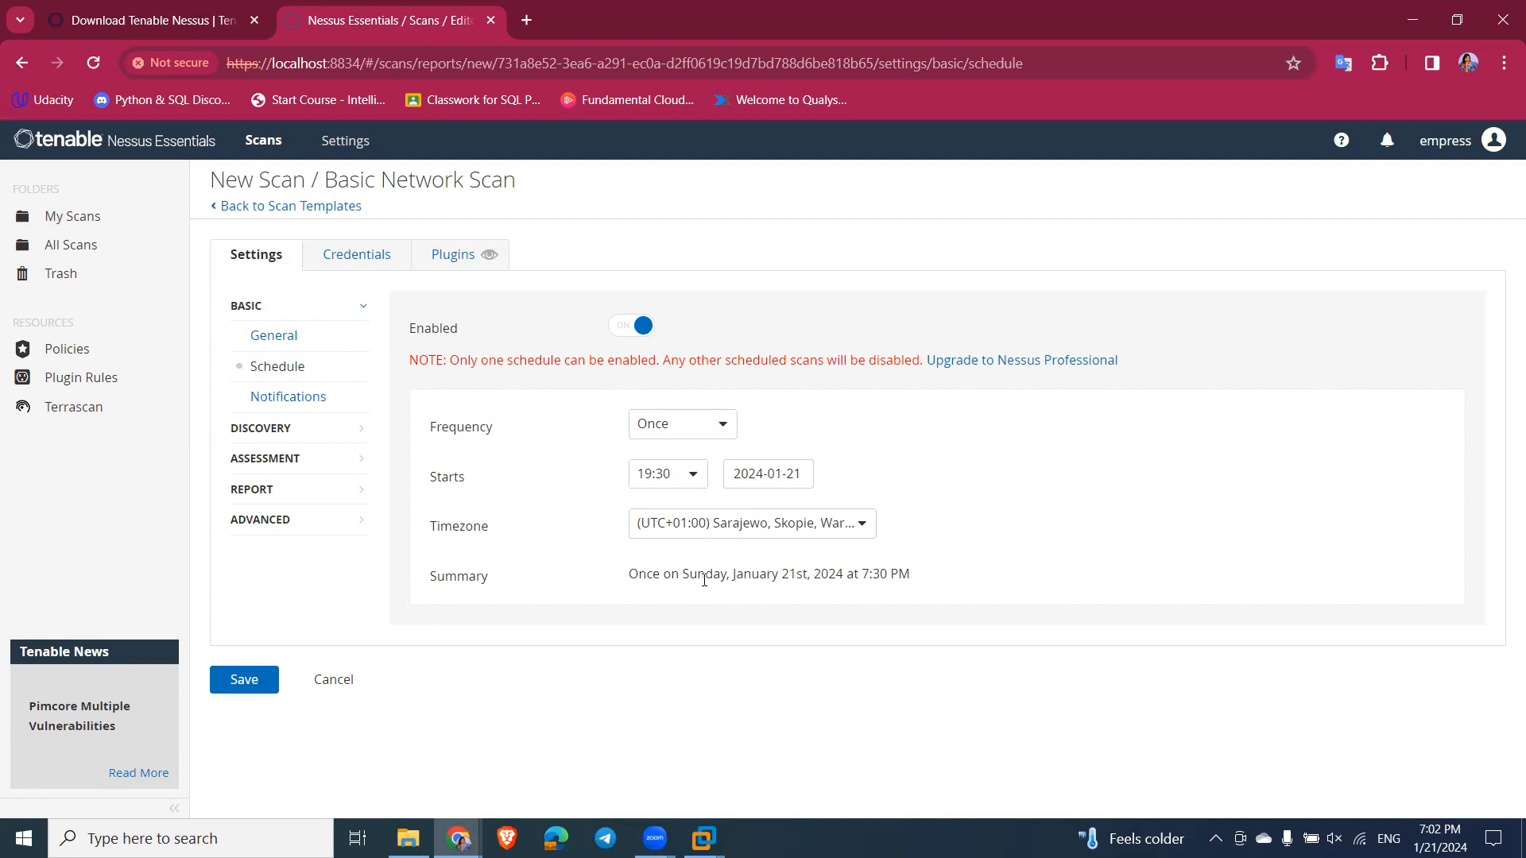
pyautogui.click(640, 329)
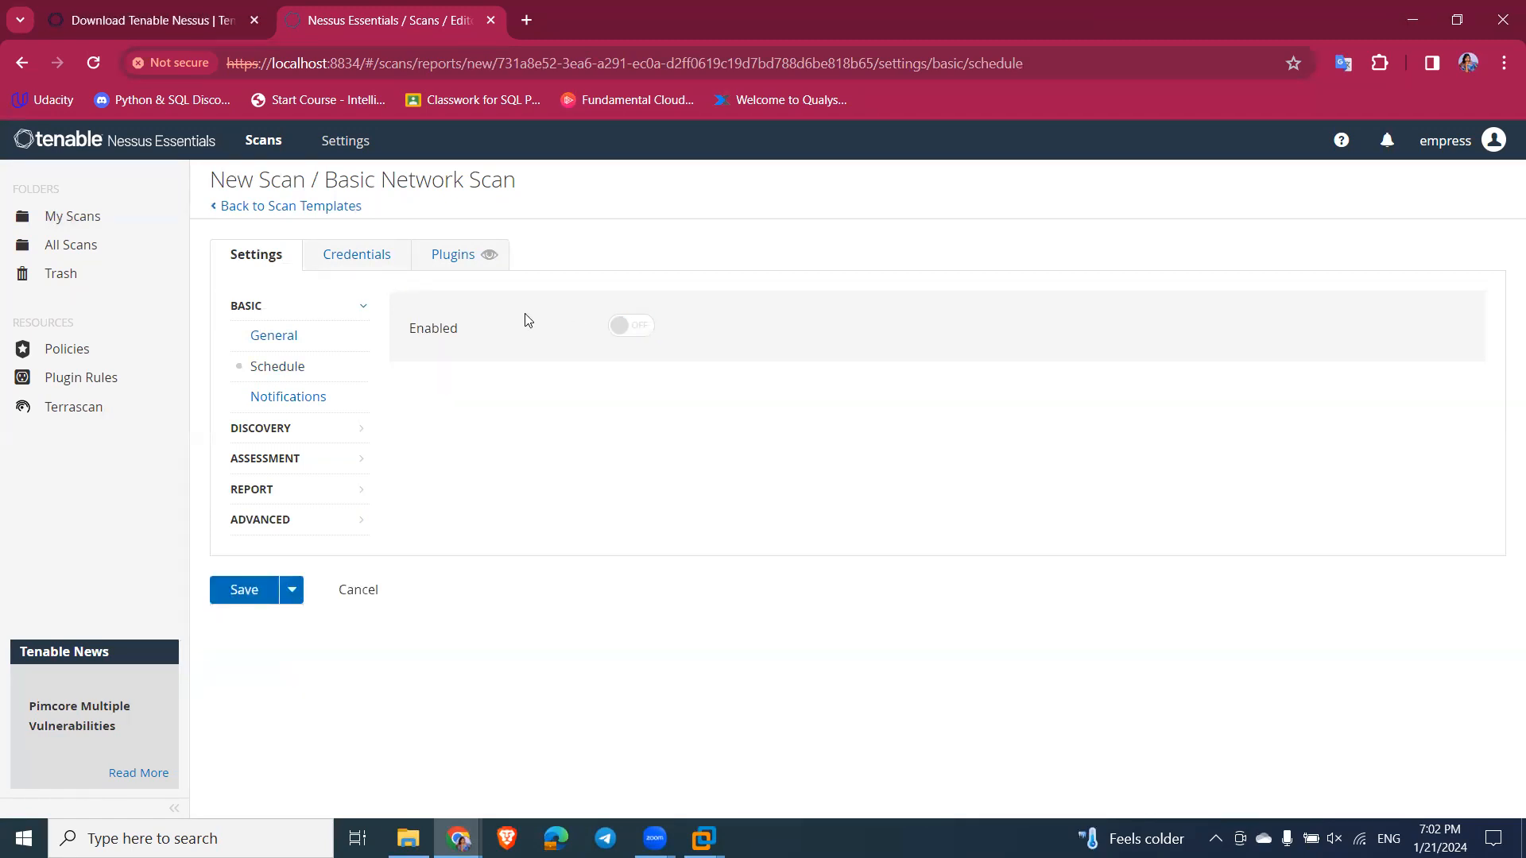
pyautogui.click(309, 411)
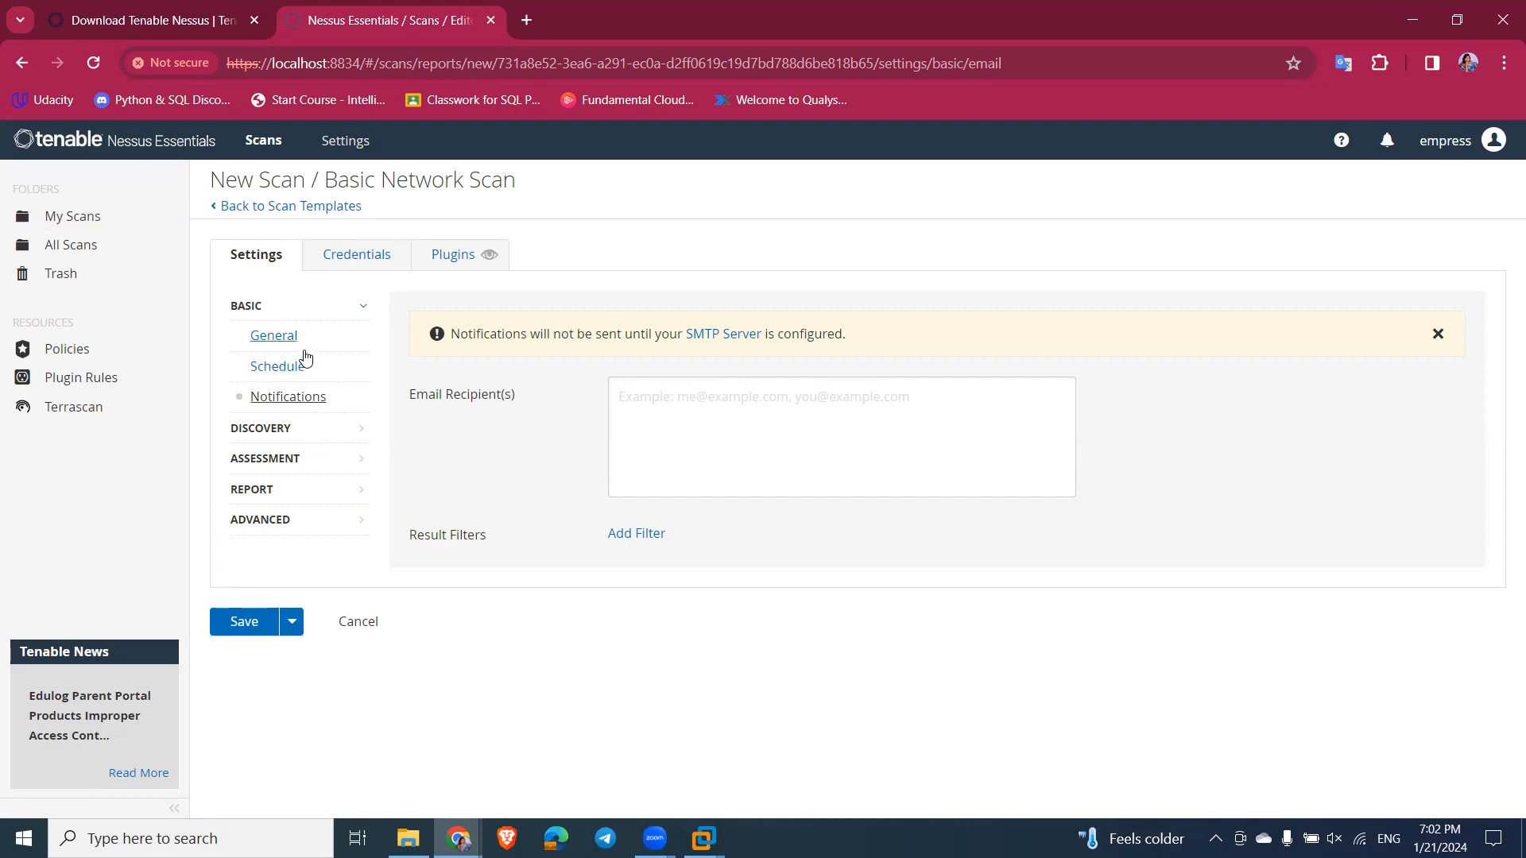
# Step: Examine the Windows host credential options for the Basic Network Scan and return to the scan templates without saving
pyautogui.click(356, 262)
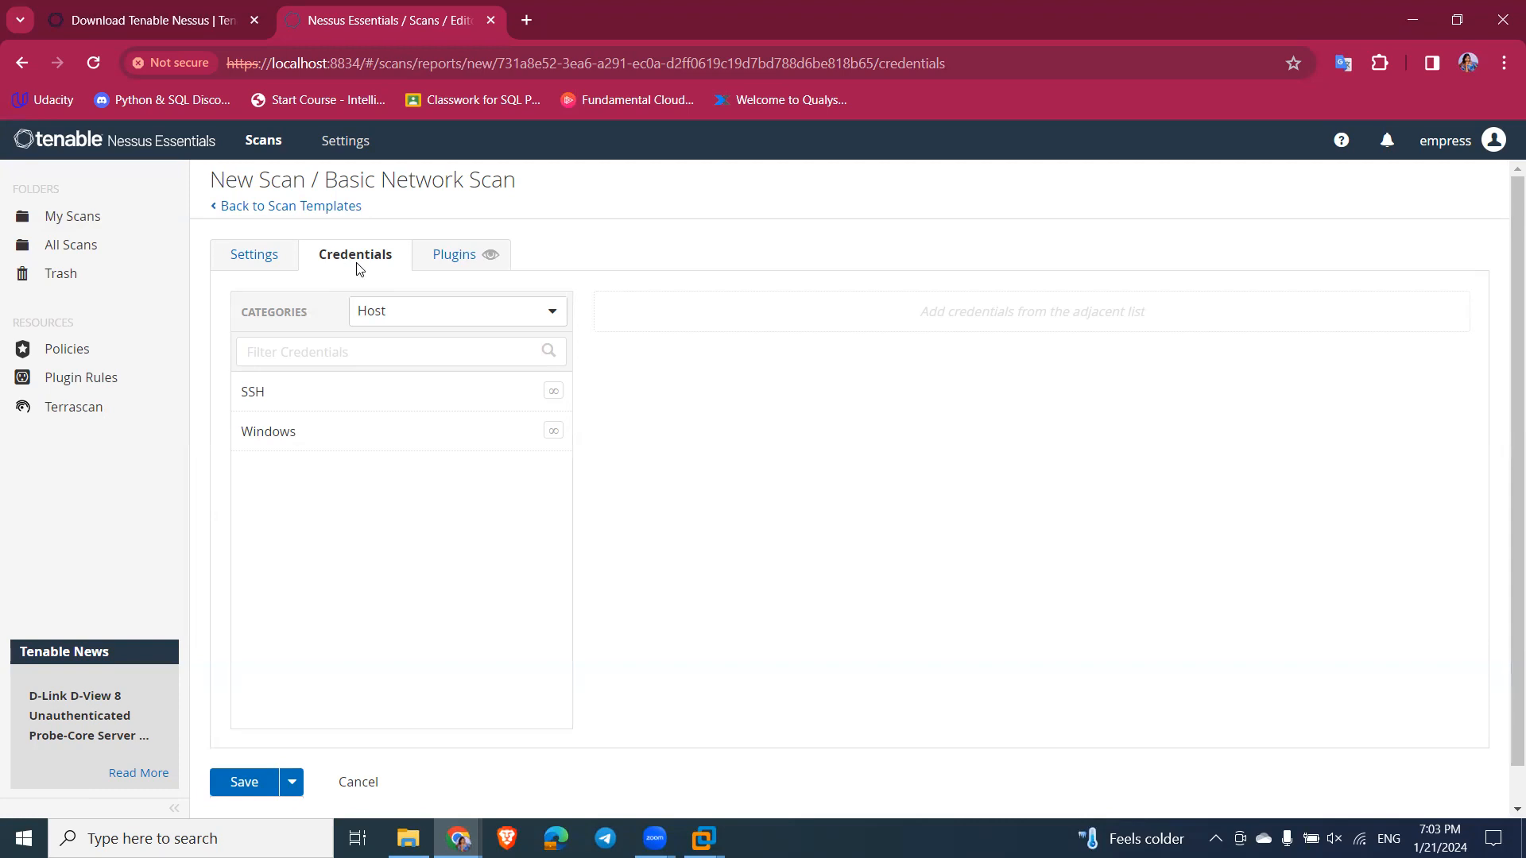
pyautogui.click(280, 442)
pyautogui.scroll(2, 552, 410)
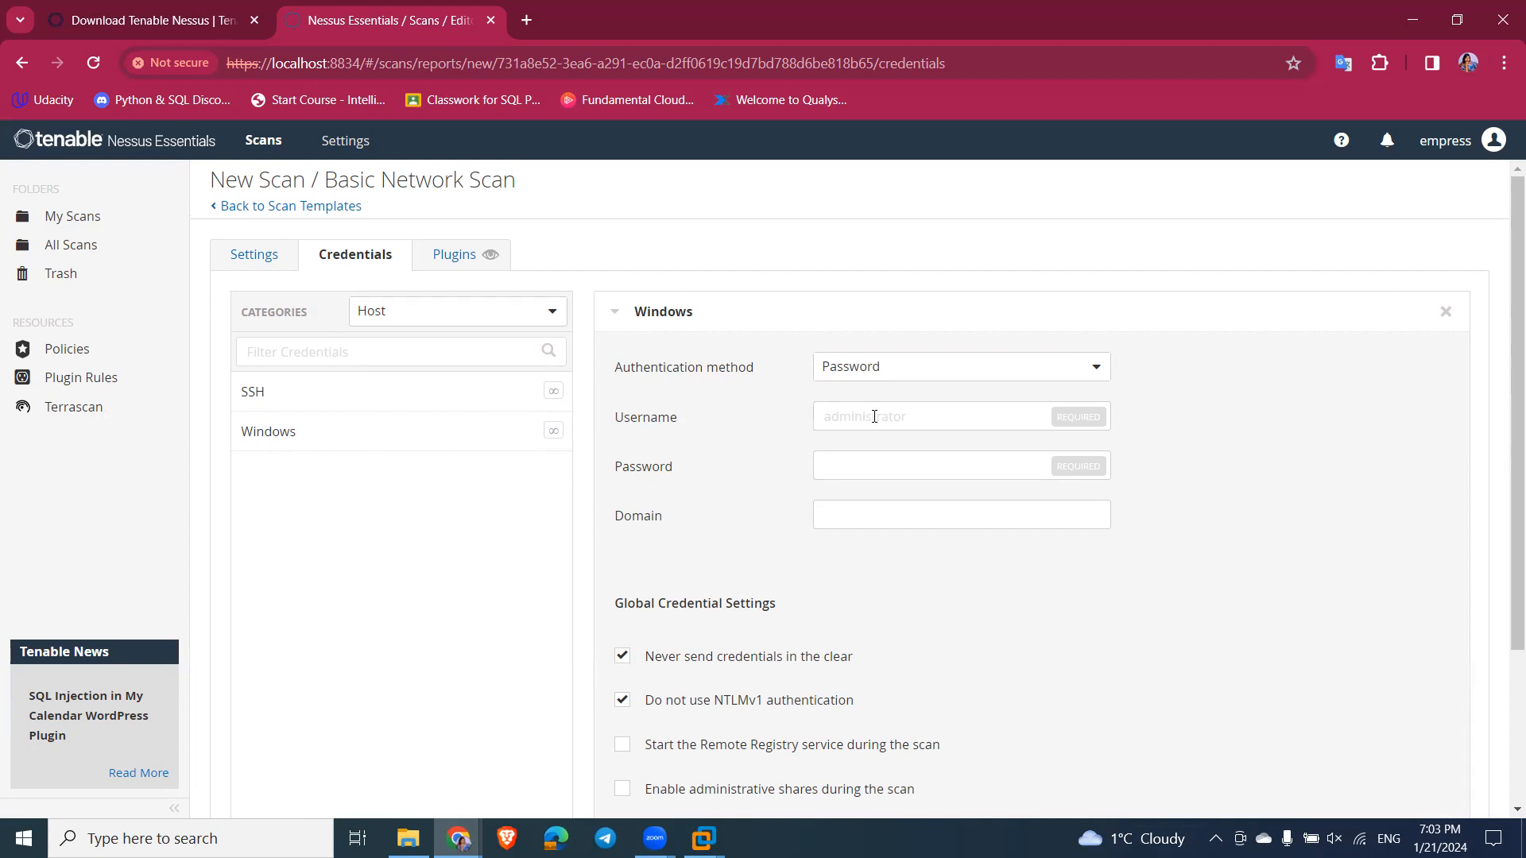
pyautogui.click(874, 417)
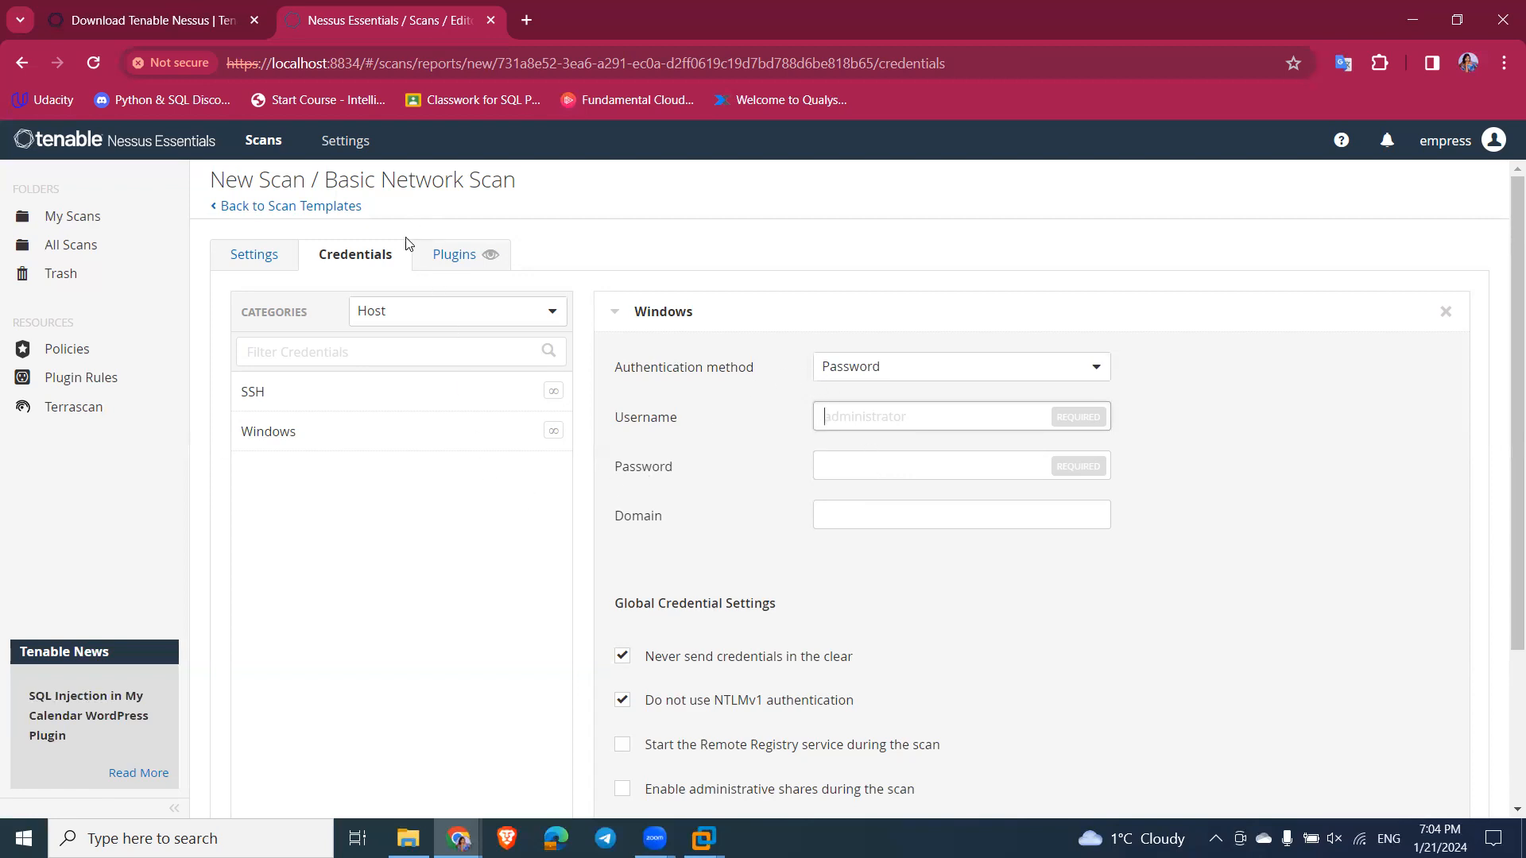
pyautogui.click(343, 209)
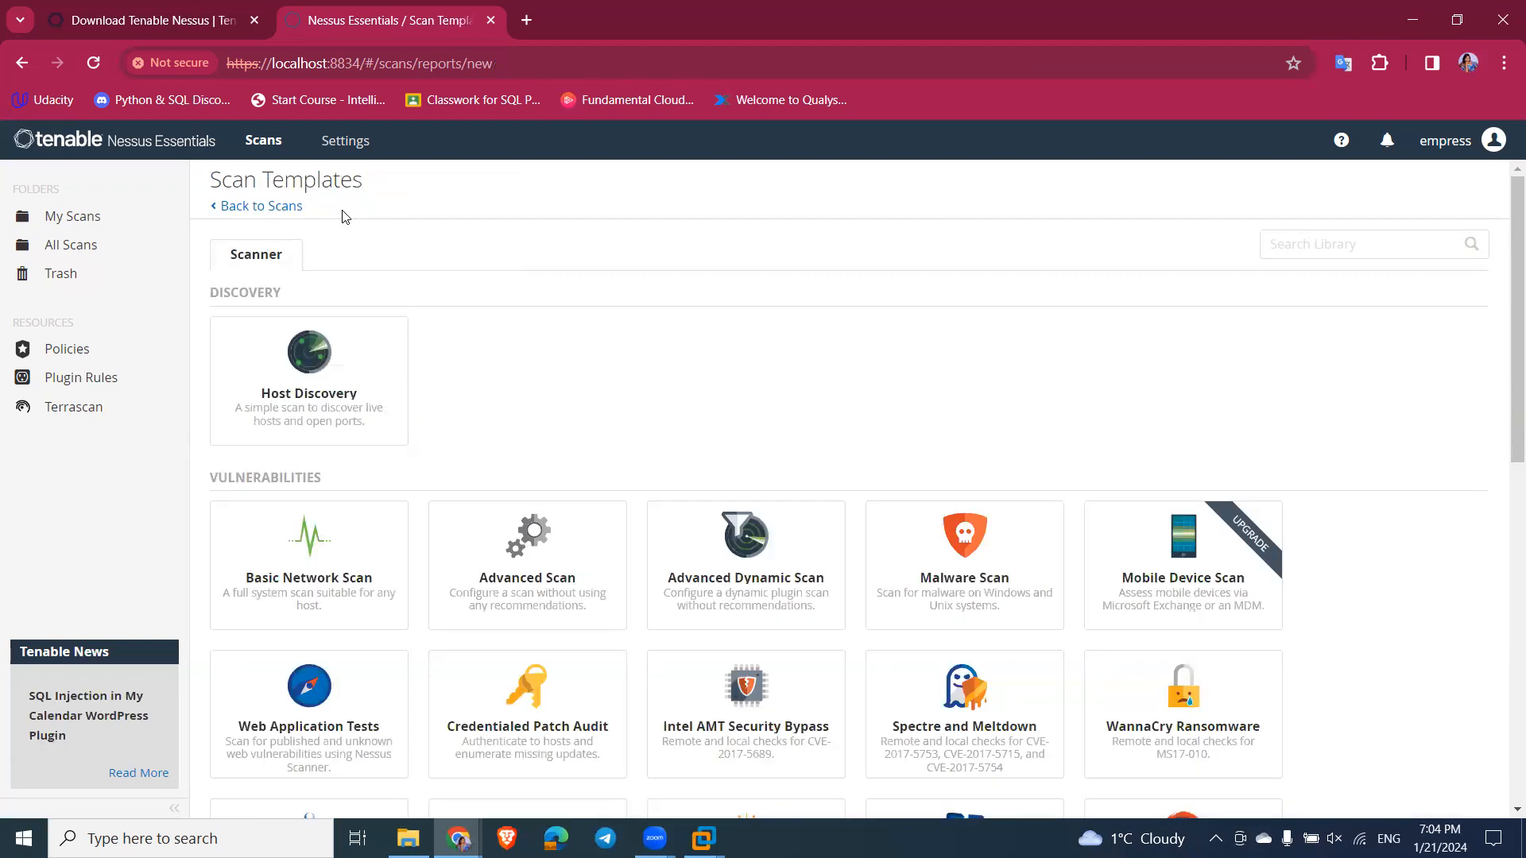
pyautogui.click(335, 570)
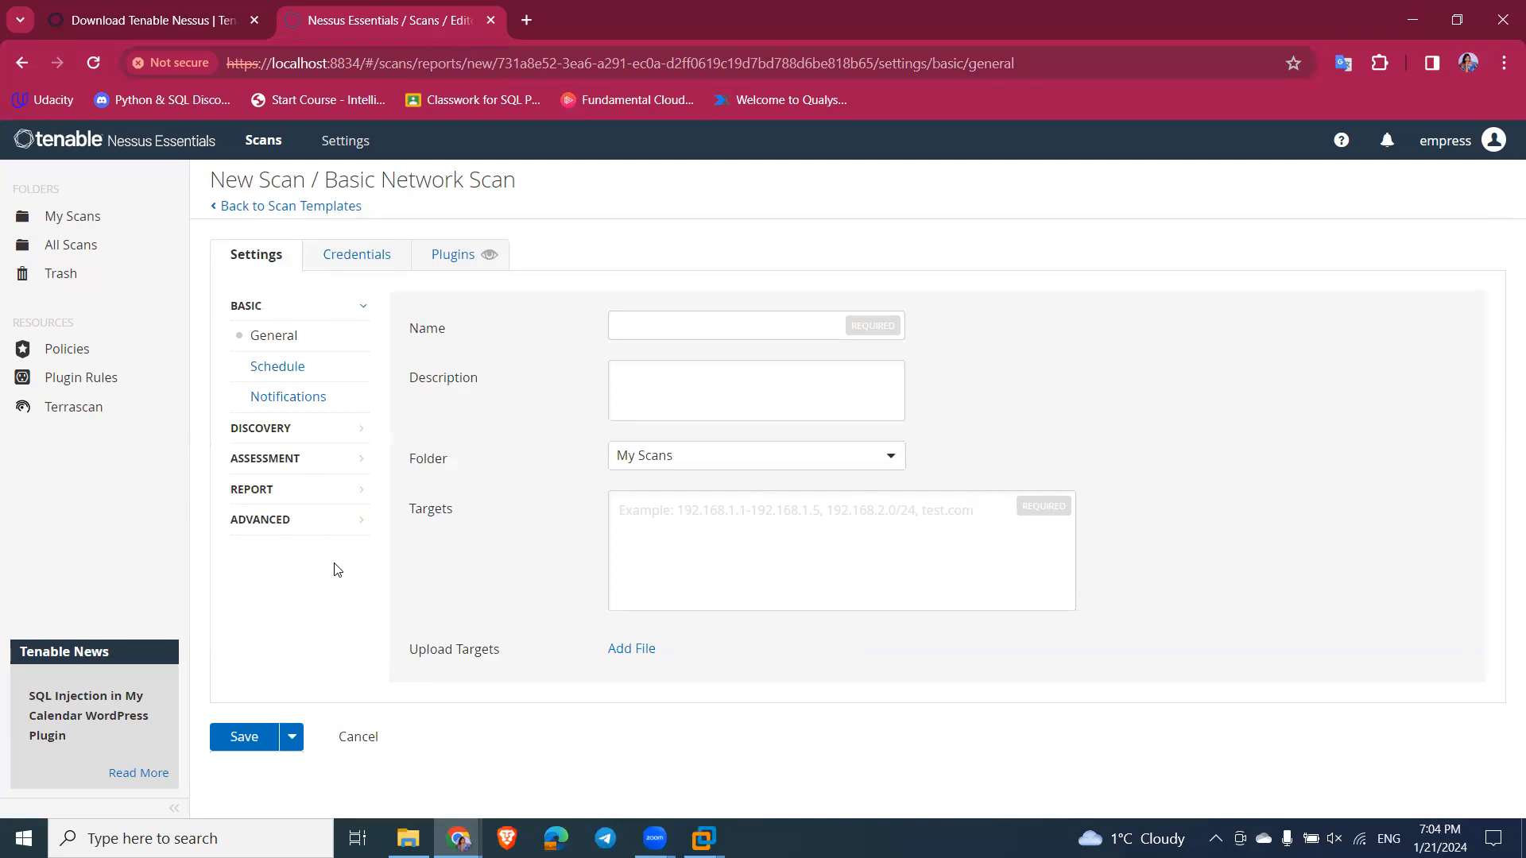
pyautogui.click(324, 208)
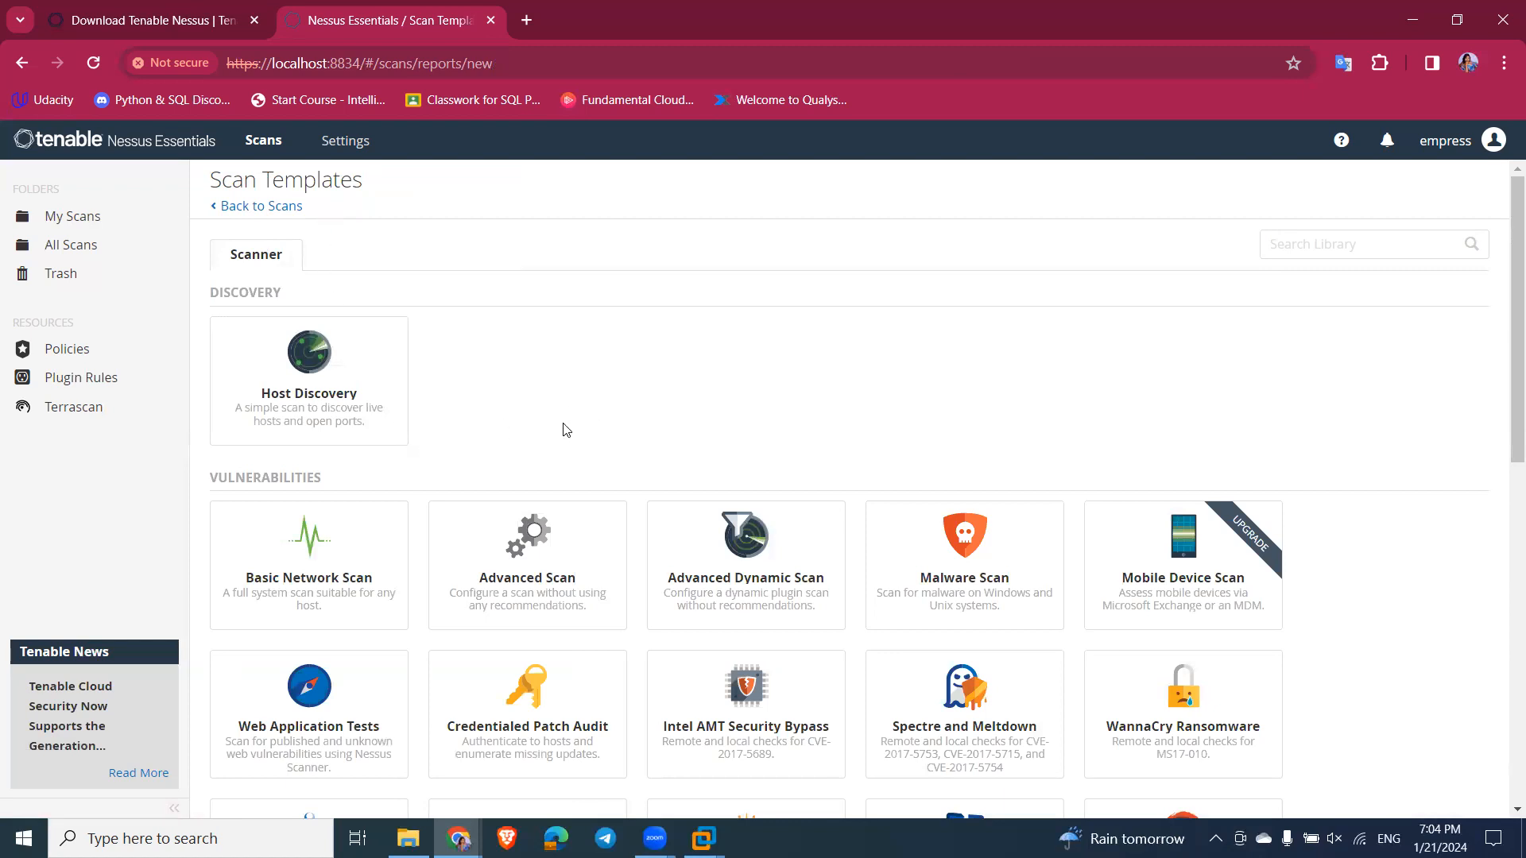
# Step: Open the Windows 10 VM scan results from My Scans and examine the scan details and vulnerability severity chart
pyautogui.click(120, 217)
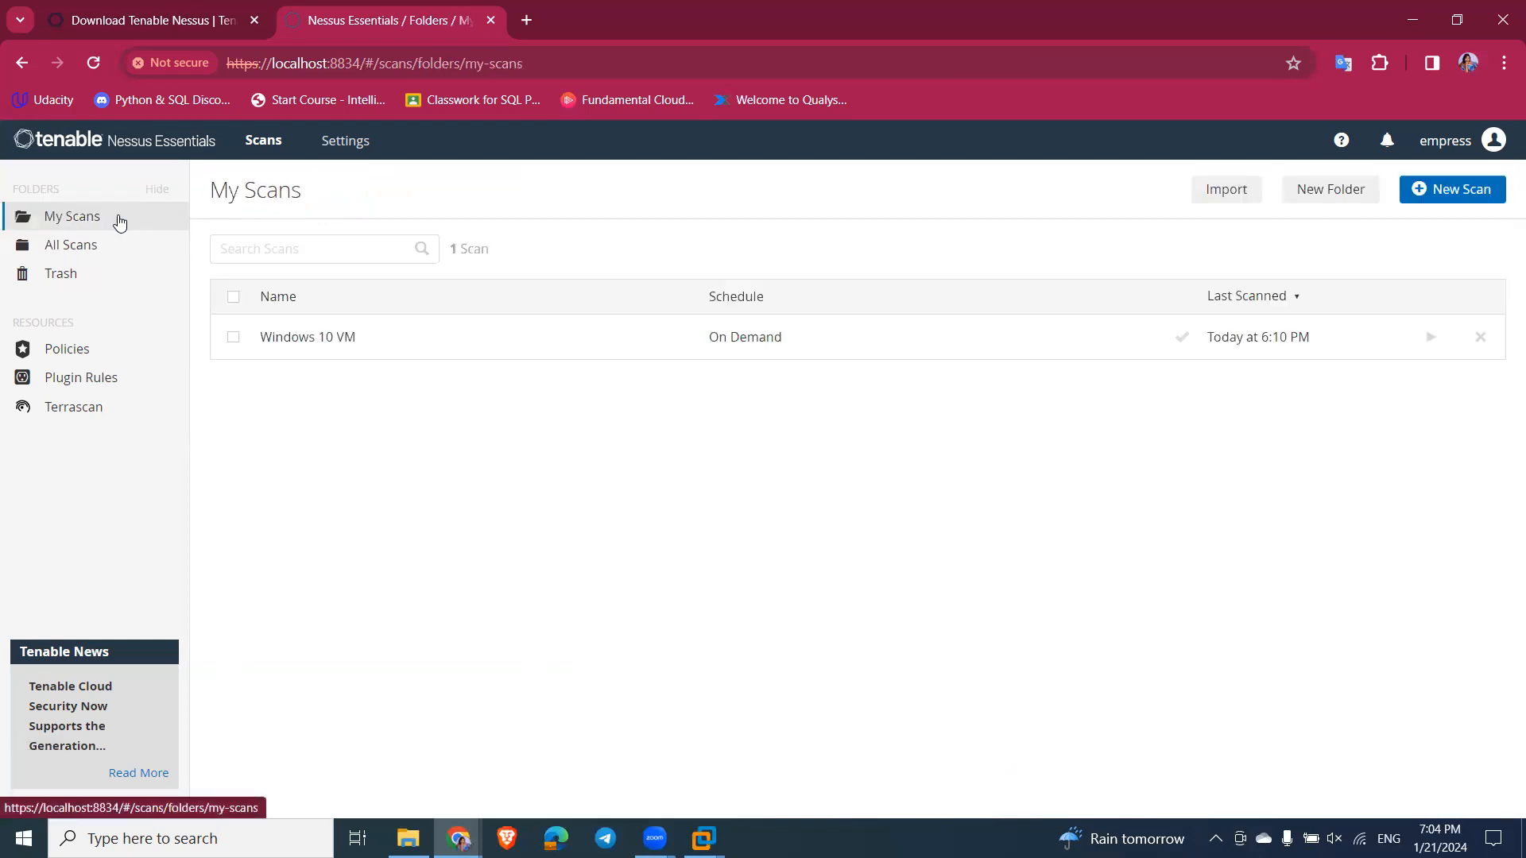
pyautogui.doubleClick(531, 346)
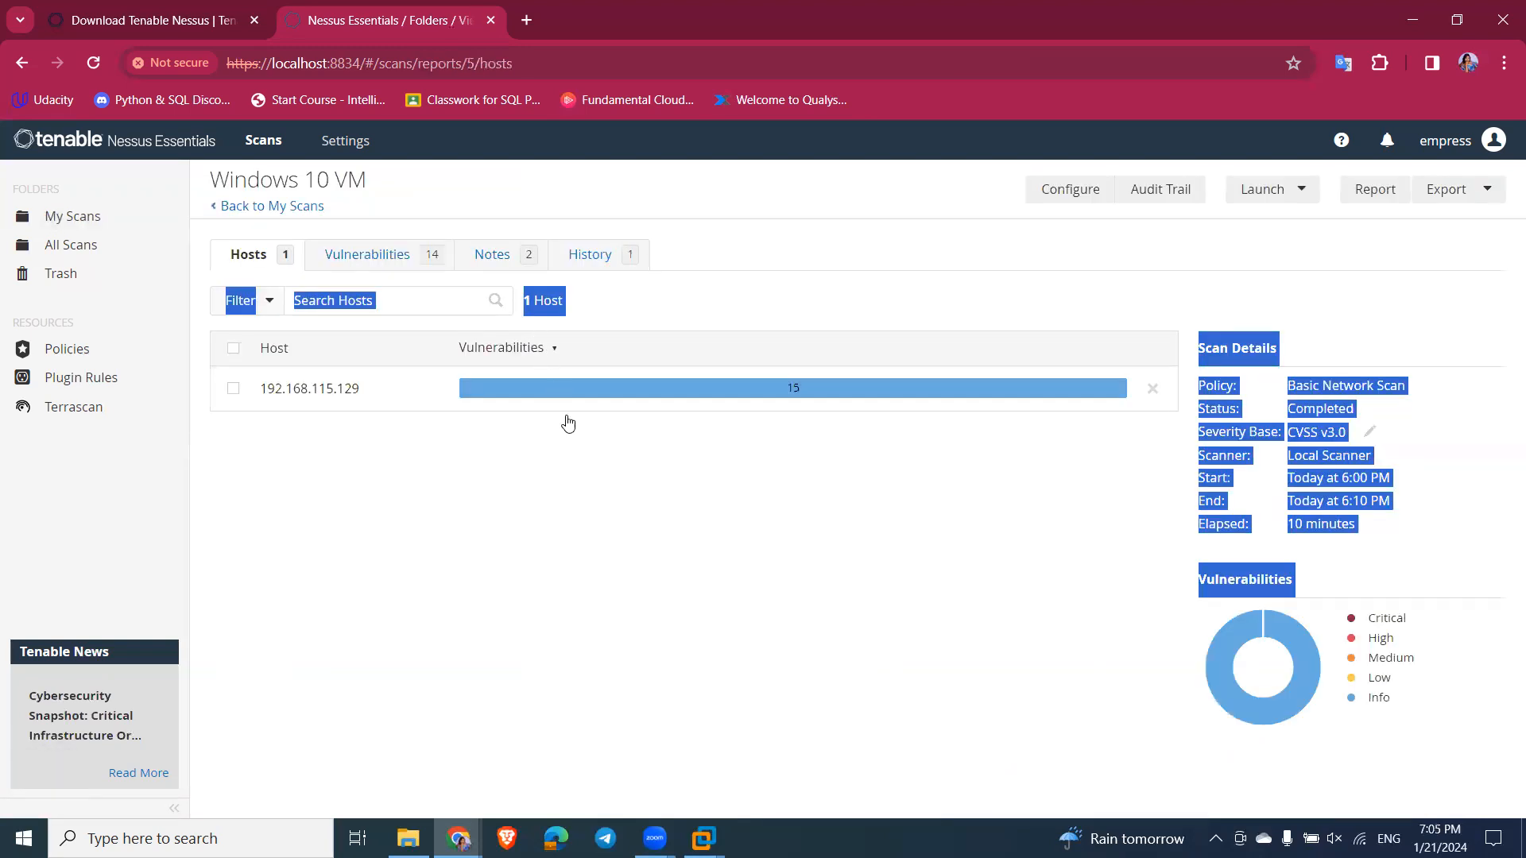
pyautogui.click(583, 513)
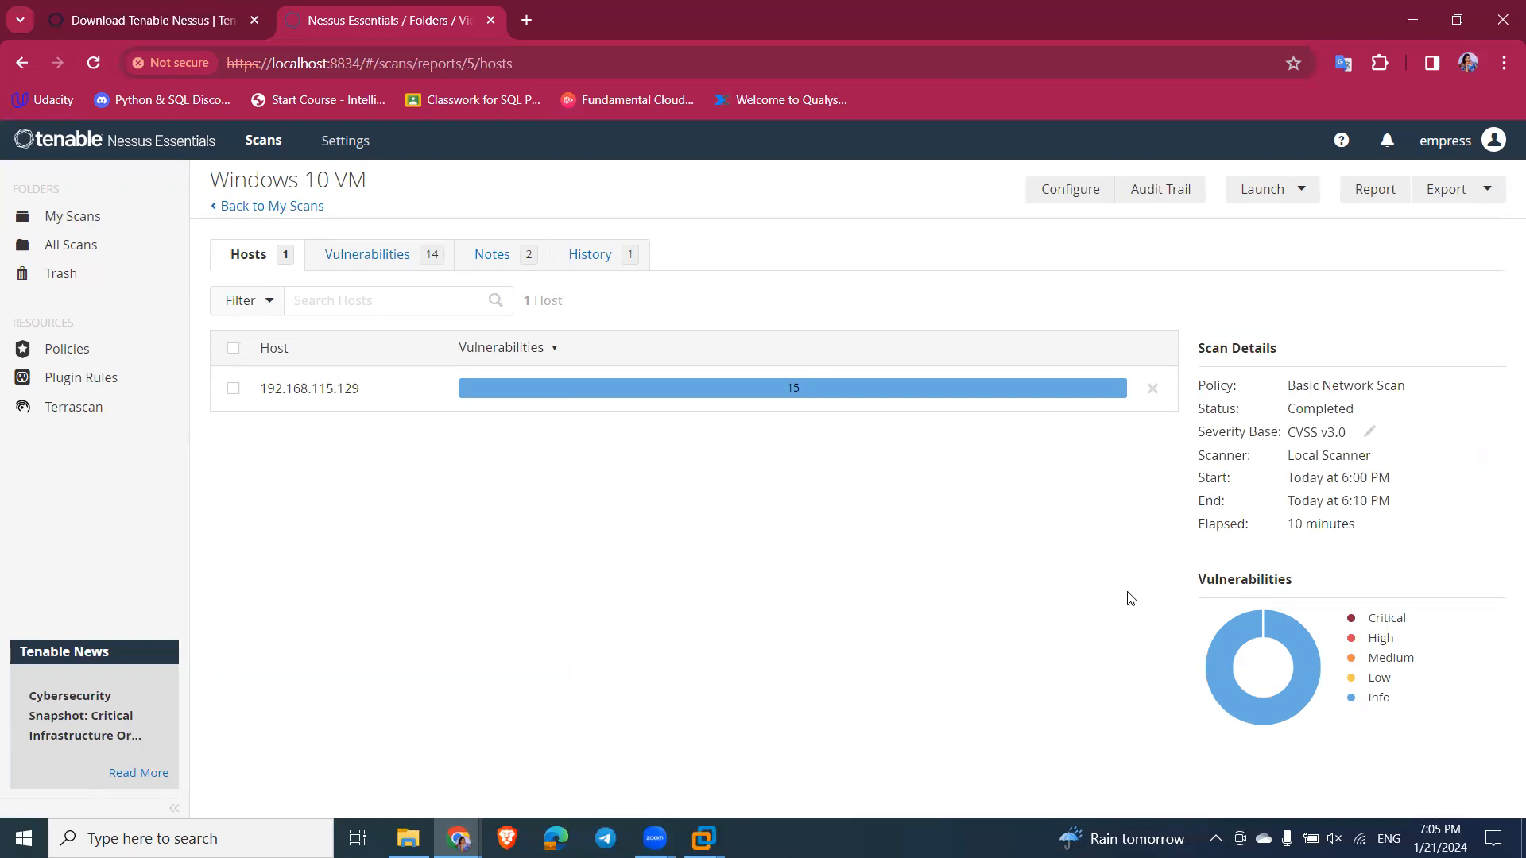
pyautogui.moveTo(1303, 701)
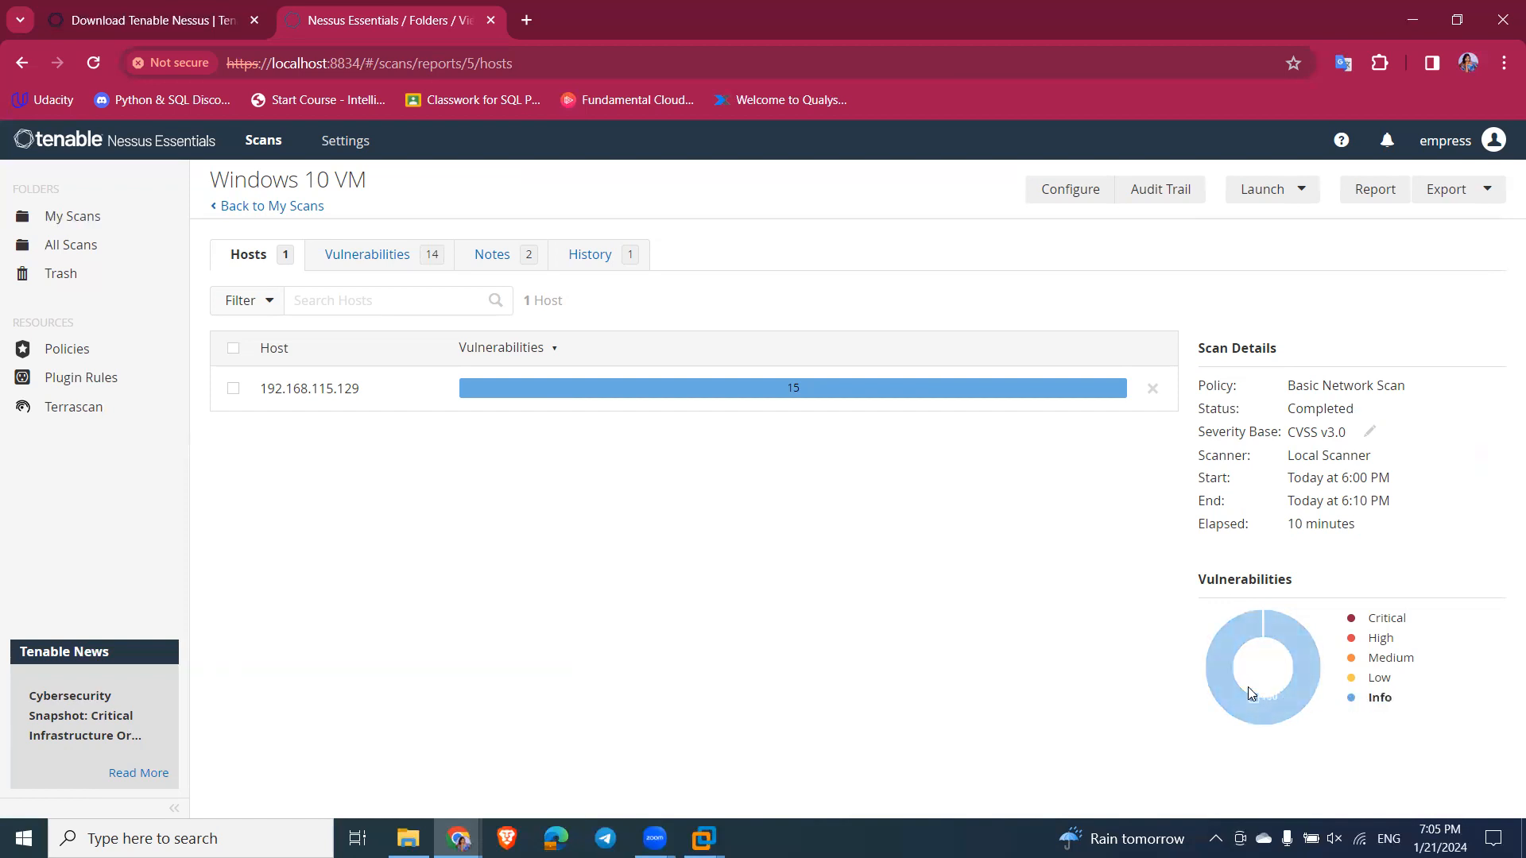
# Step: Open host 192.168.115.129 and examine its full list of vulnerabilities
pyautogui.click(738, 393)
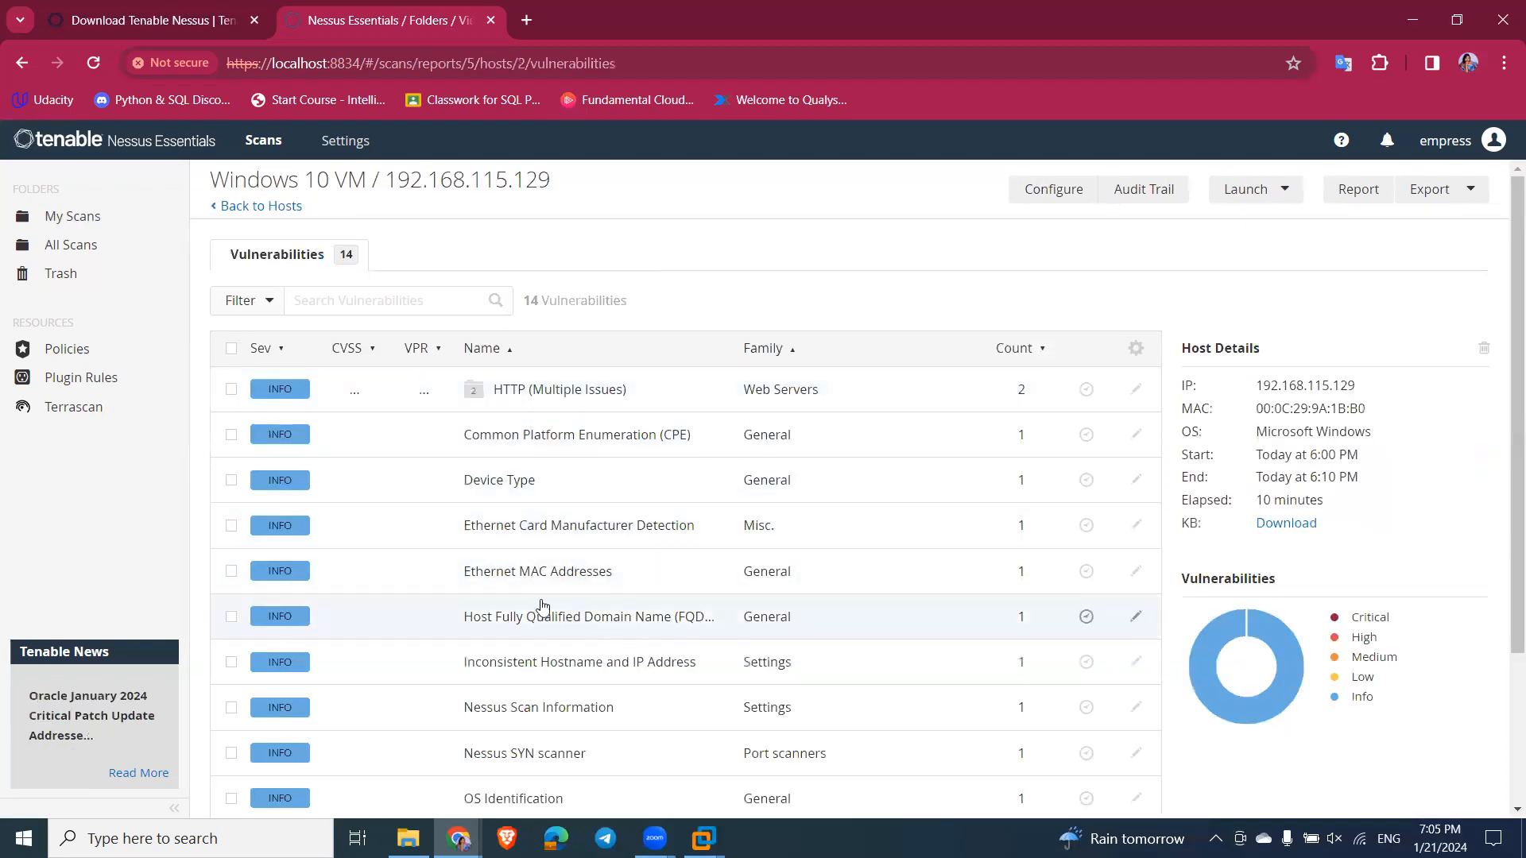
pyautogui.scroll(-3, 453, 457)
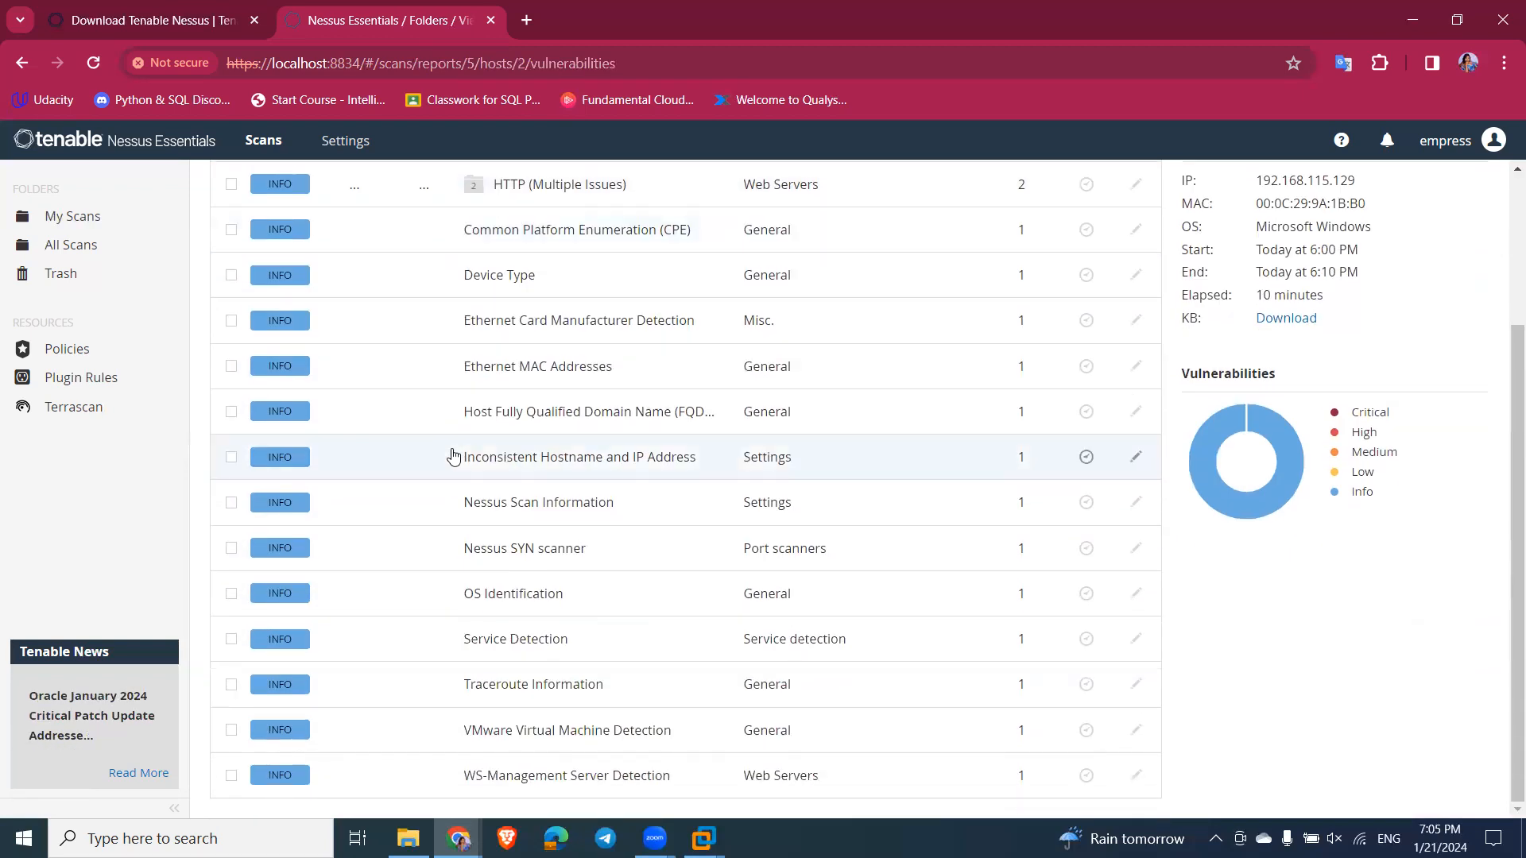
pyautogui.scroll(3, 453, 457)
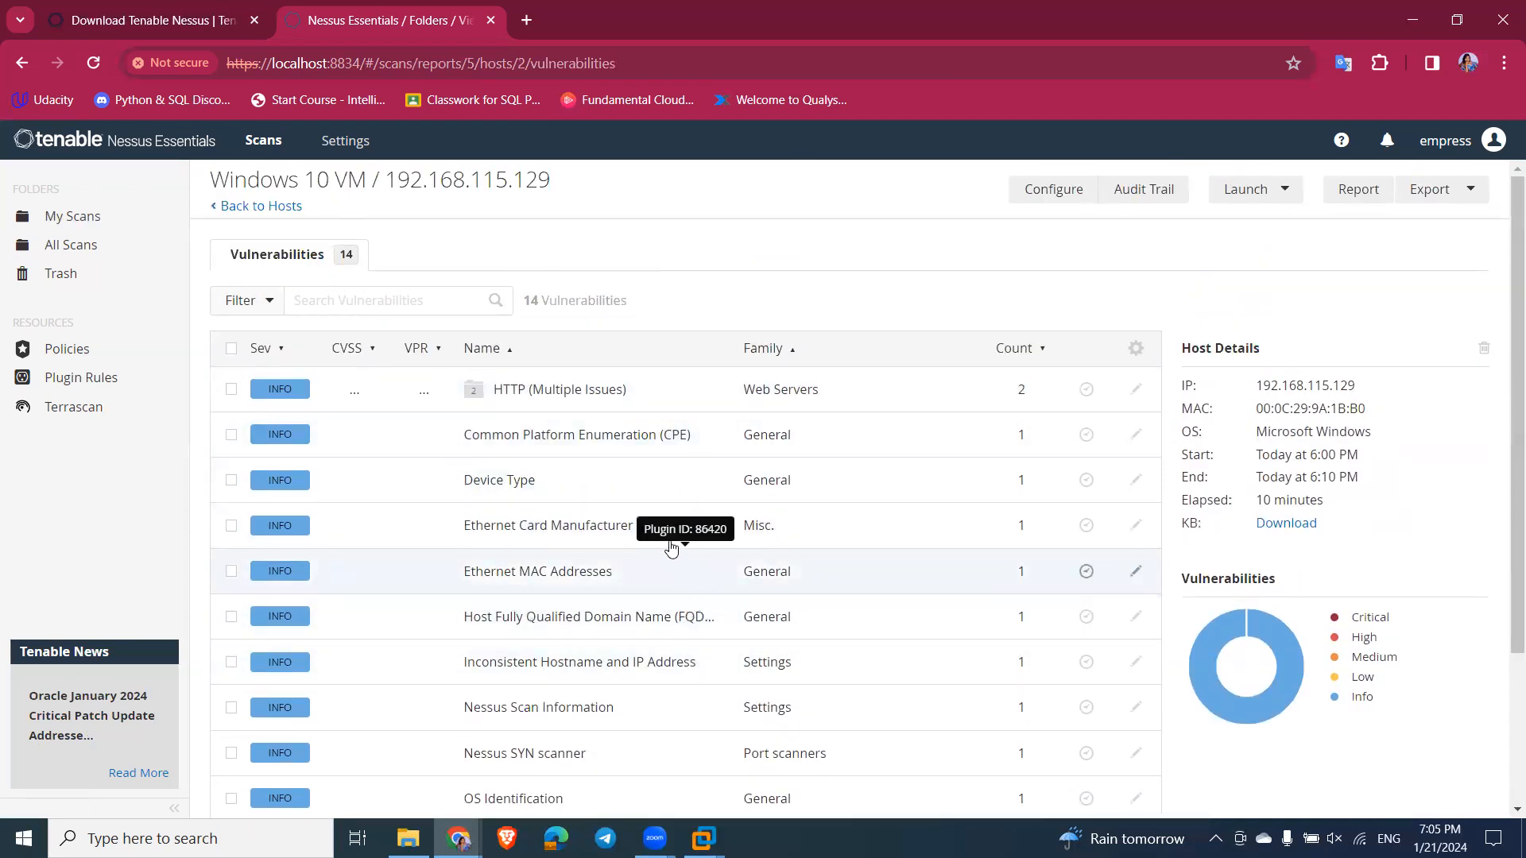
pyautogui.scroll(-3, 670, 546)
pyautogui.scroll(3, 665, 541)
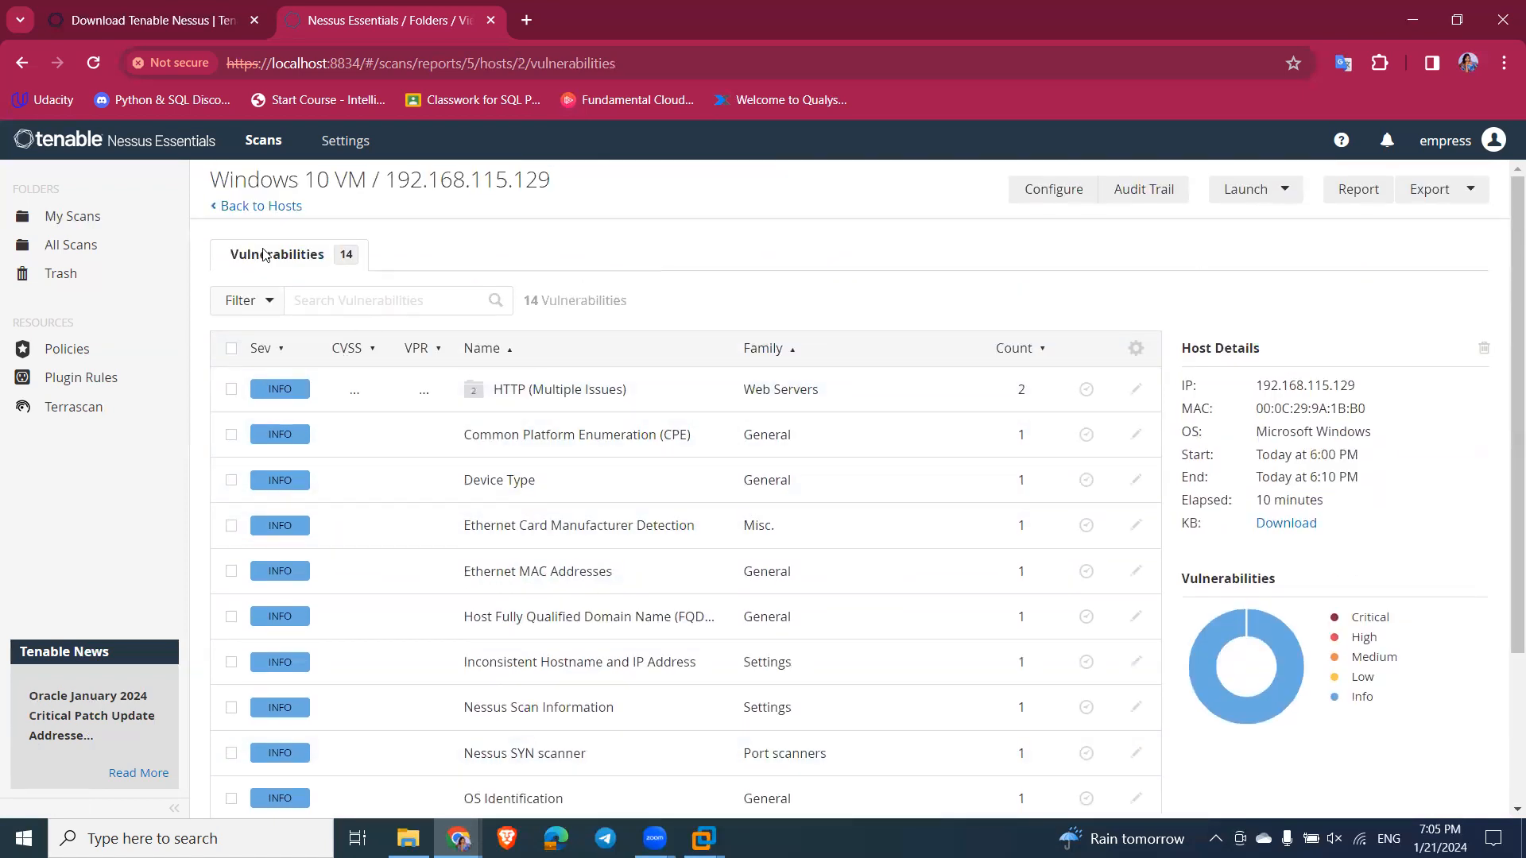
# Step: Close the command prompt in the Windows Server 2019 VM and shrink the Nessus browser window to sit beside VMware Workstation
pyautogui.click(235, 207)
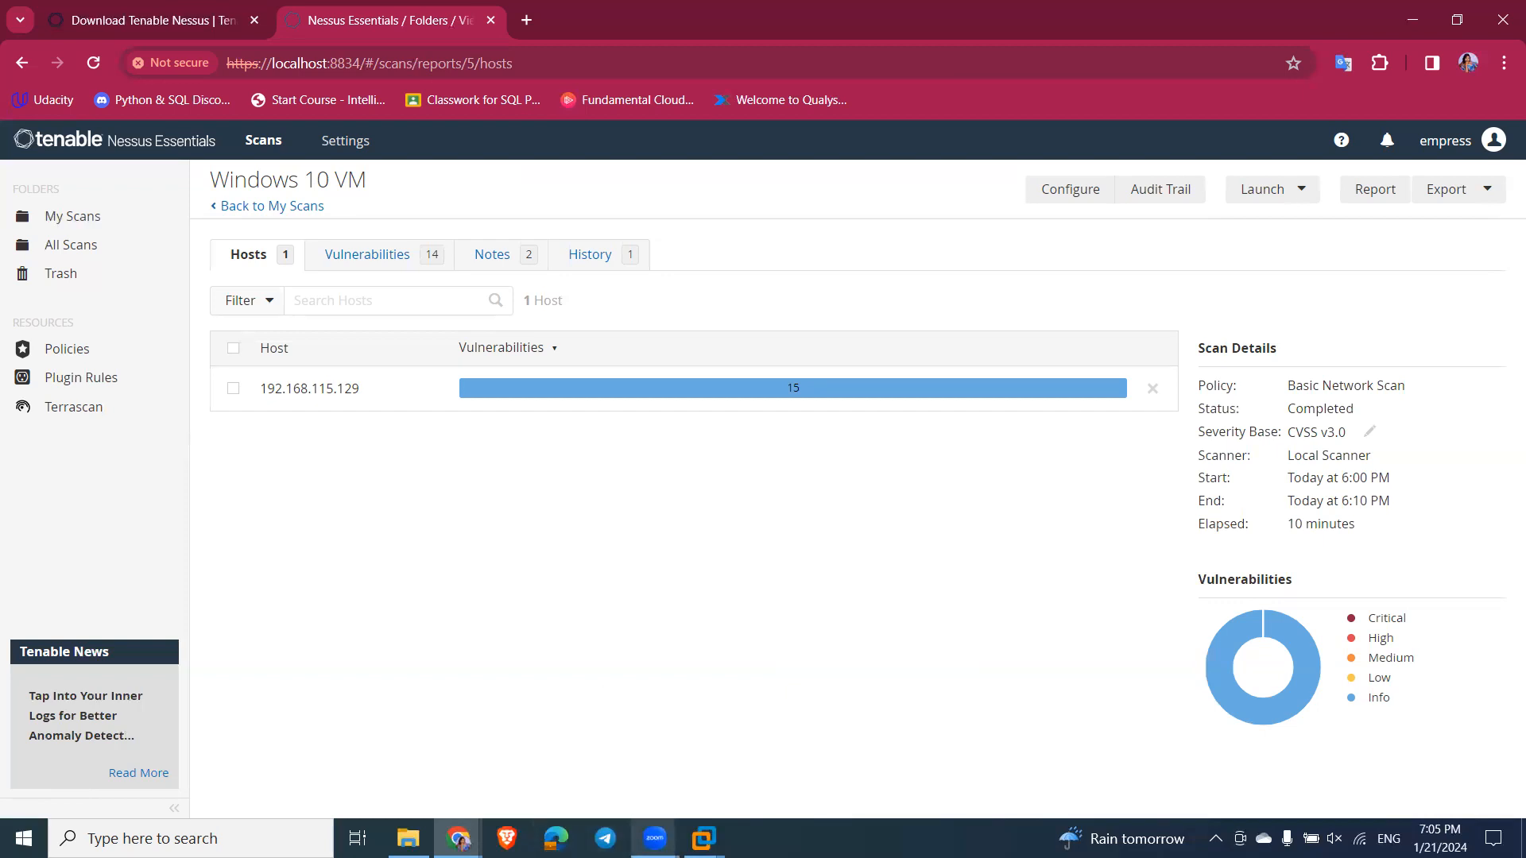
pyautogui.click(703, 838)
pyautogui.click(767, 688)
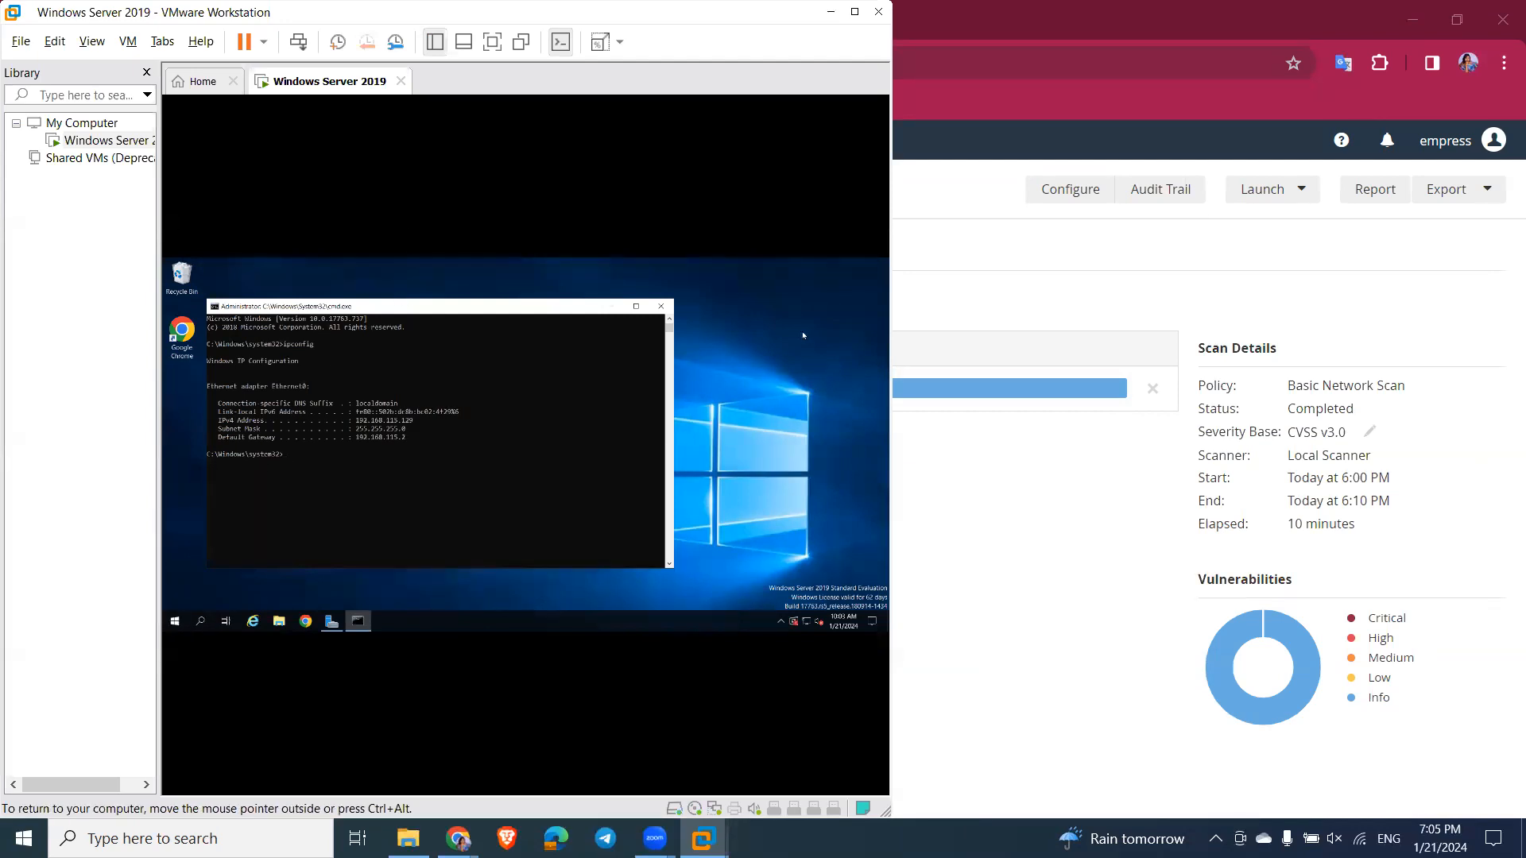
pyautogui.click(661, 307)
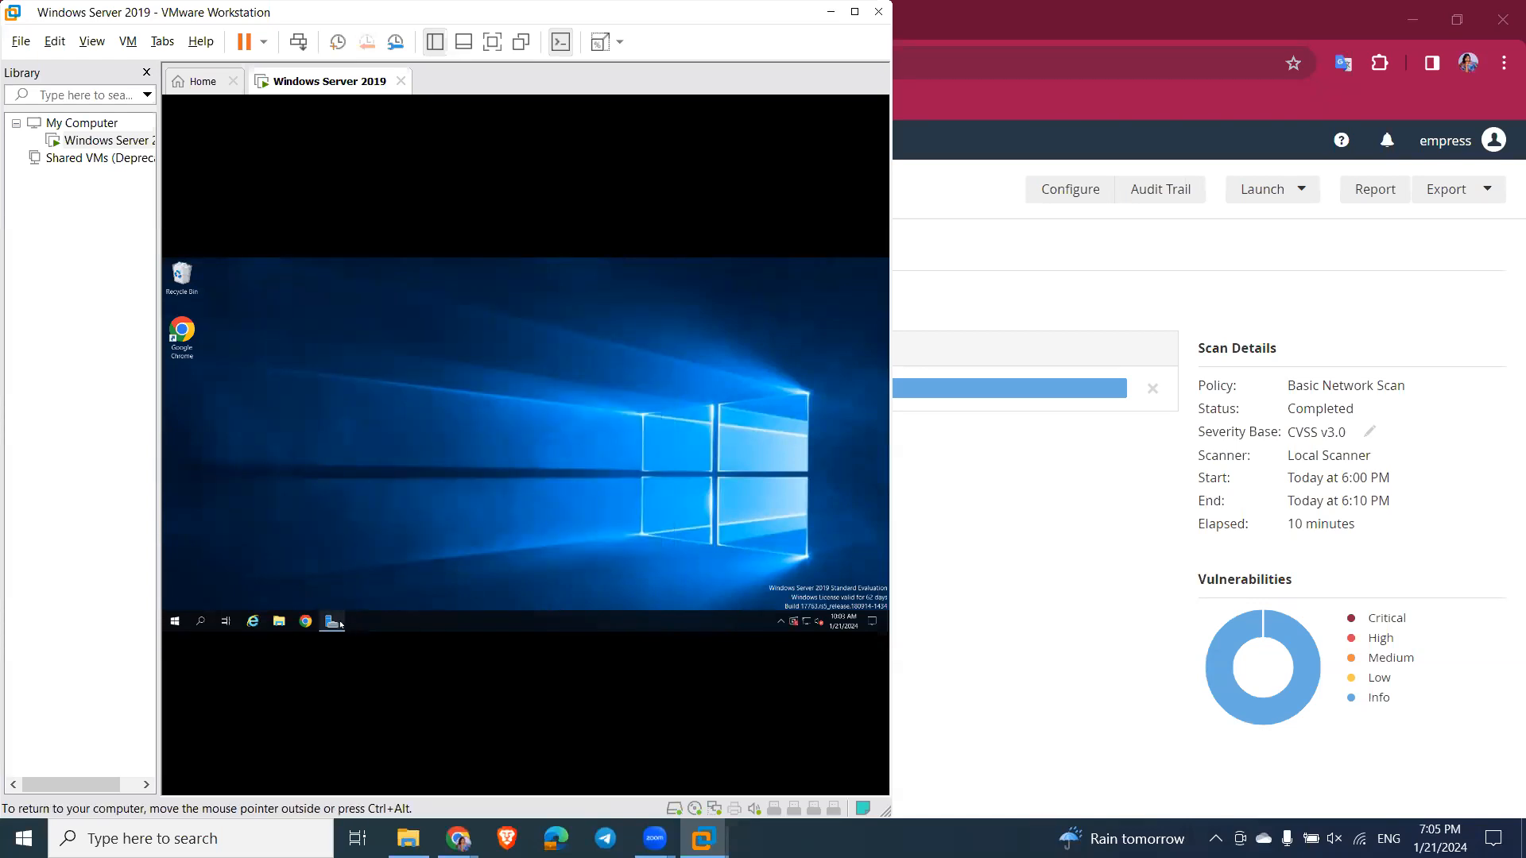
pyautogui.moveTo(341, 624)
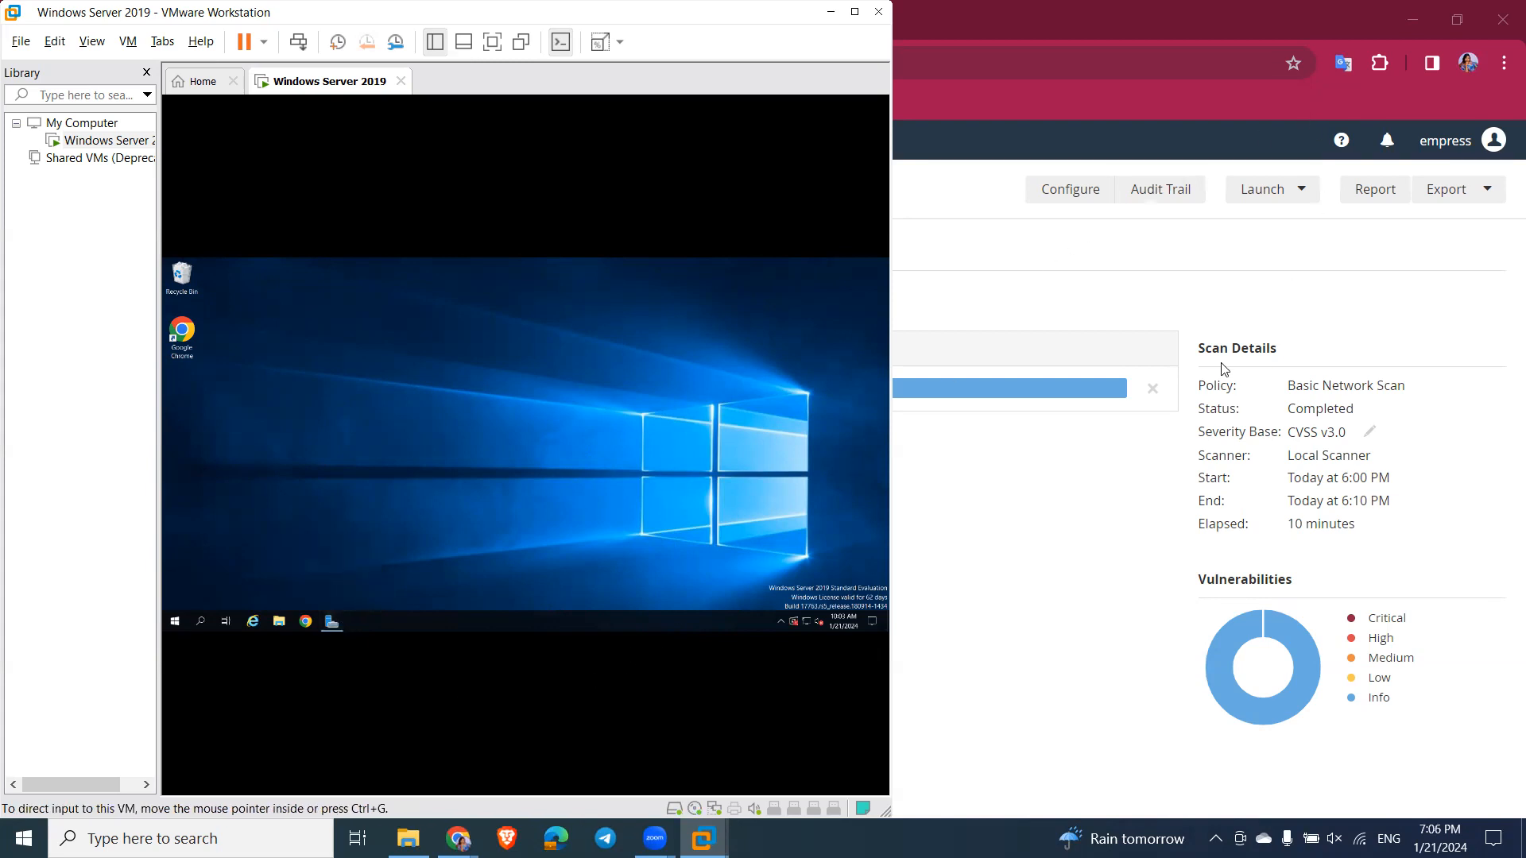
pyautogui.click(1242, 273)
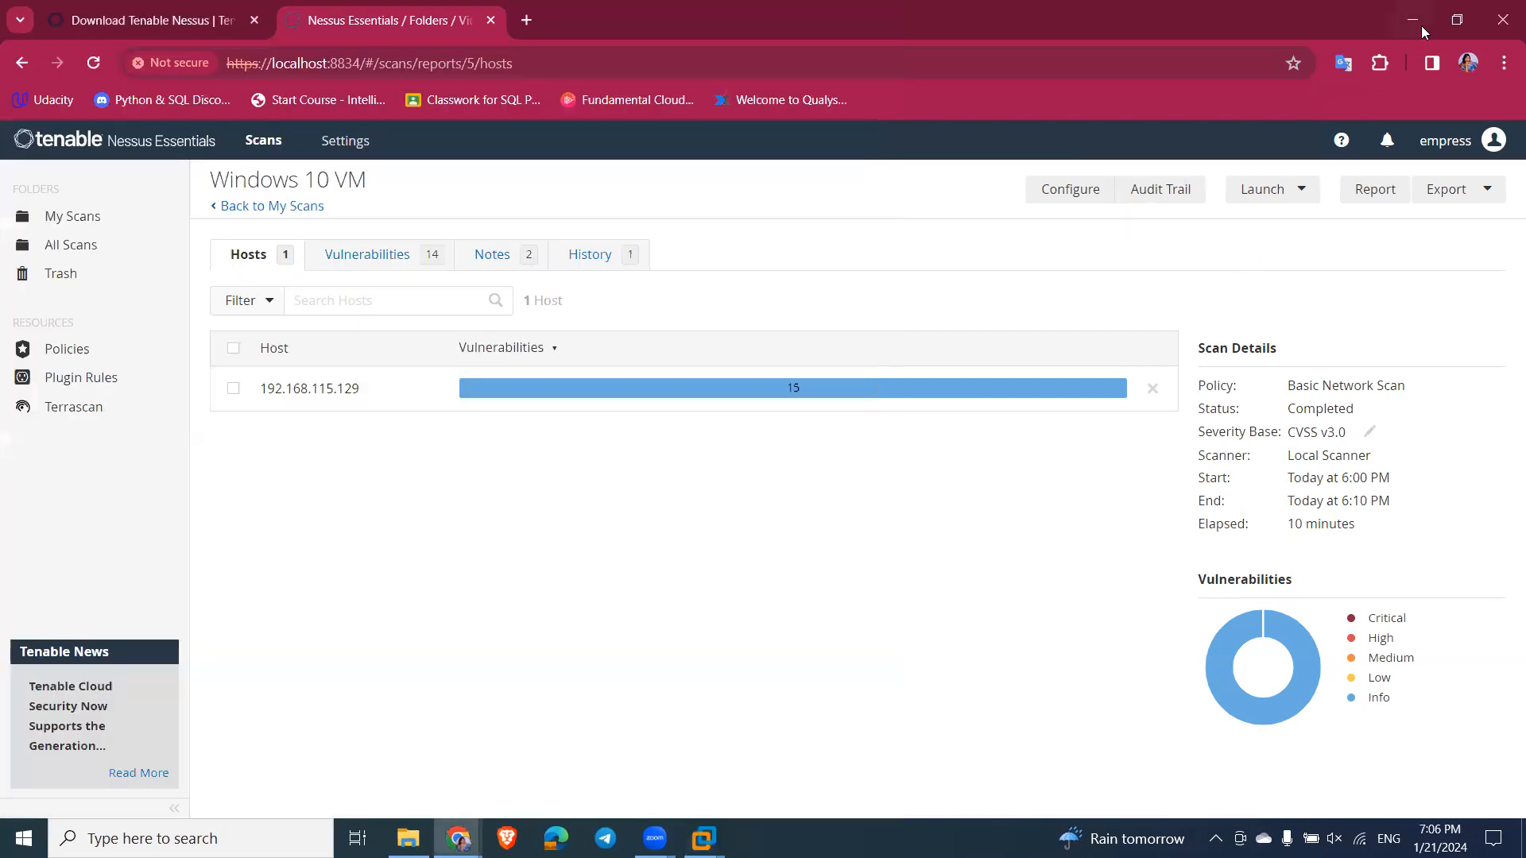
pyautogui.click(1457, 24)
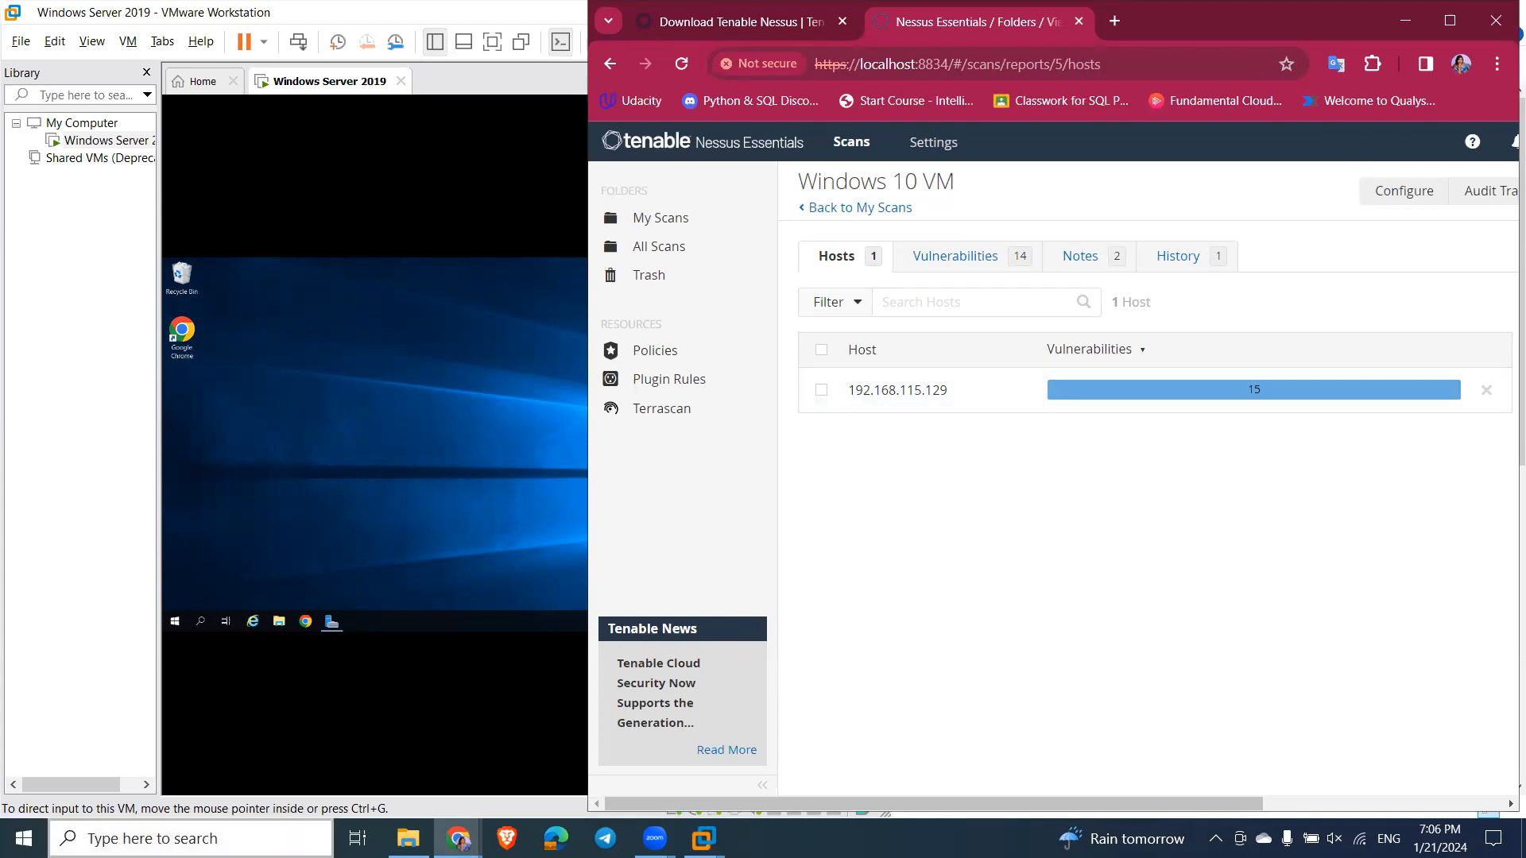
# Step: Open Command Prompt on the host computer, begin a ping command, close the extra prompt window and move the remaining one clear of the VM
pyautogui.click(191, 839)
pyautogui.write('cmd')
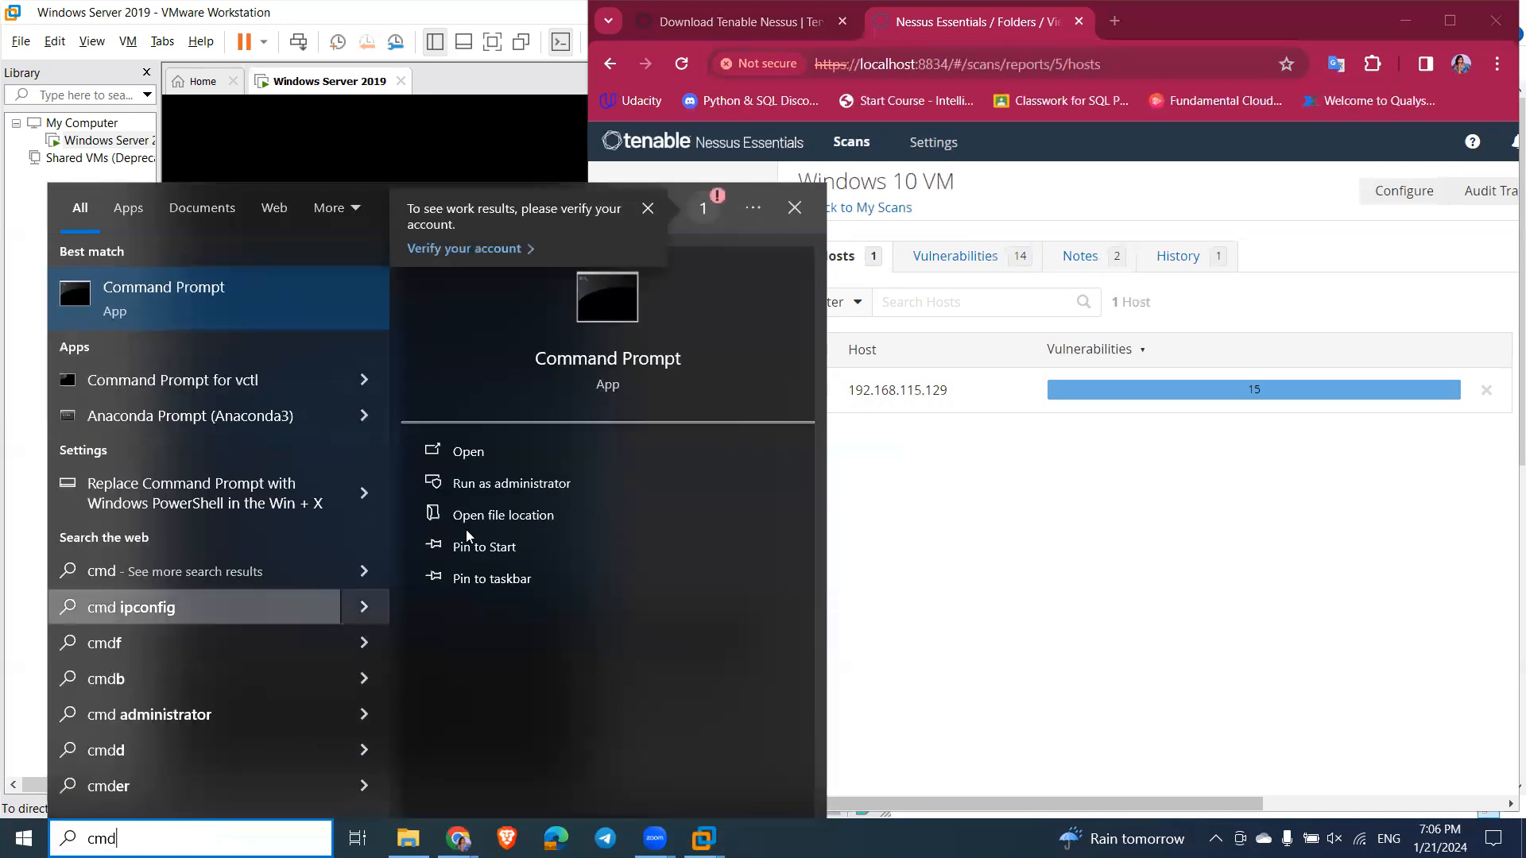
pyautogui.doubleClick(626, 312)
pyautogui.write('ping')
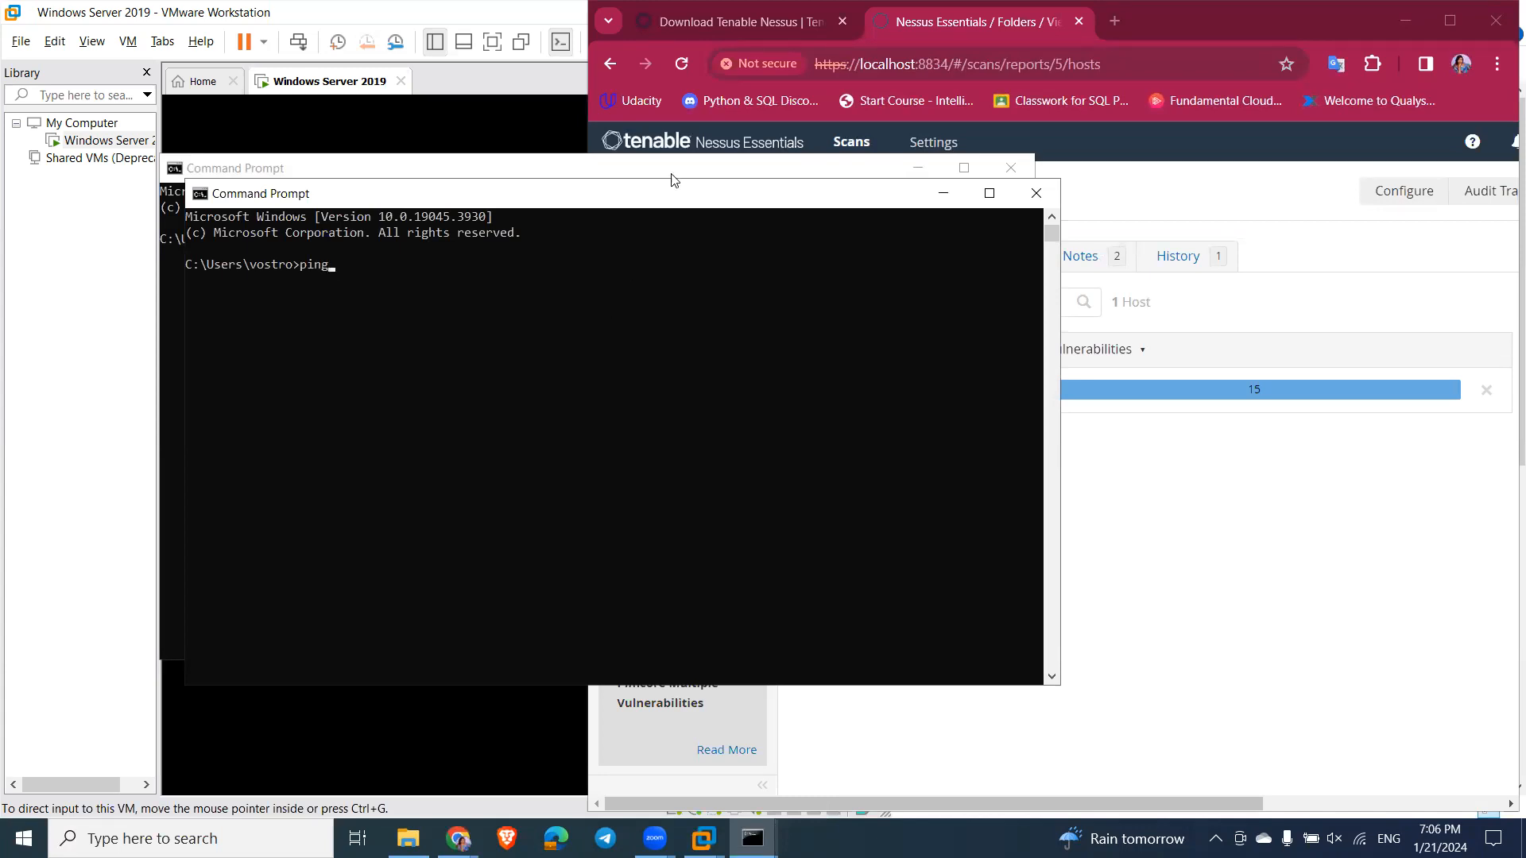
pyautogui.moveTo(674, 176); pyautogui.dragTo(1181, 196)
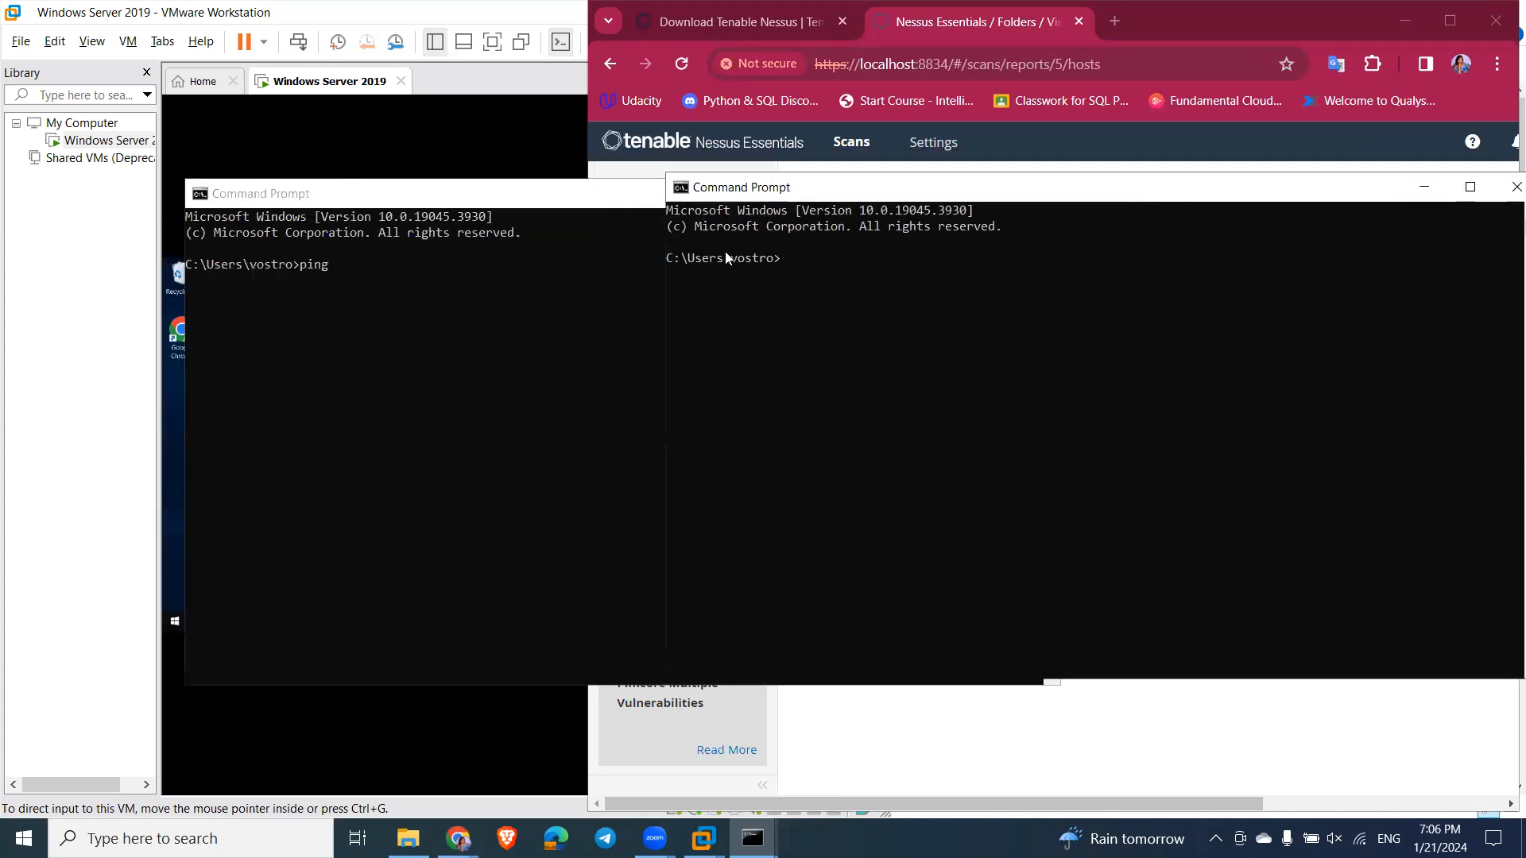
pyautogui.click(1504, 192)
pyautogui.moveTo(690, 197); pyautogui.dragTo(1052, 175)
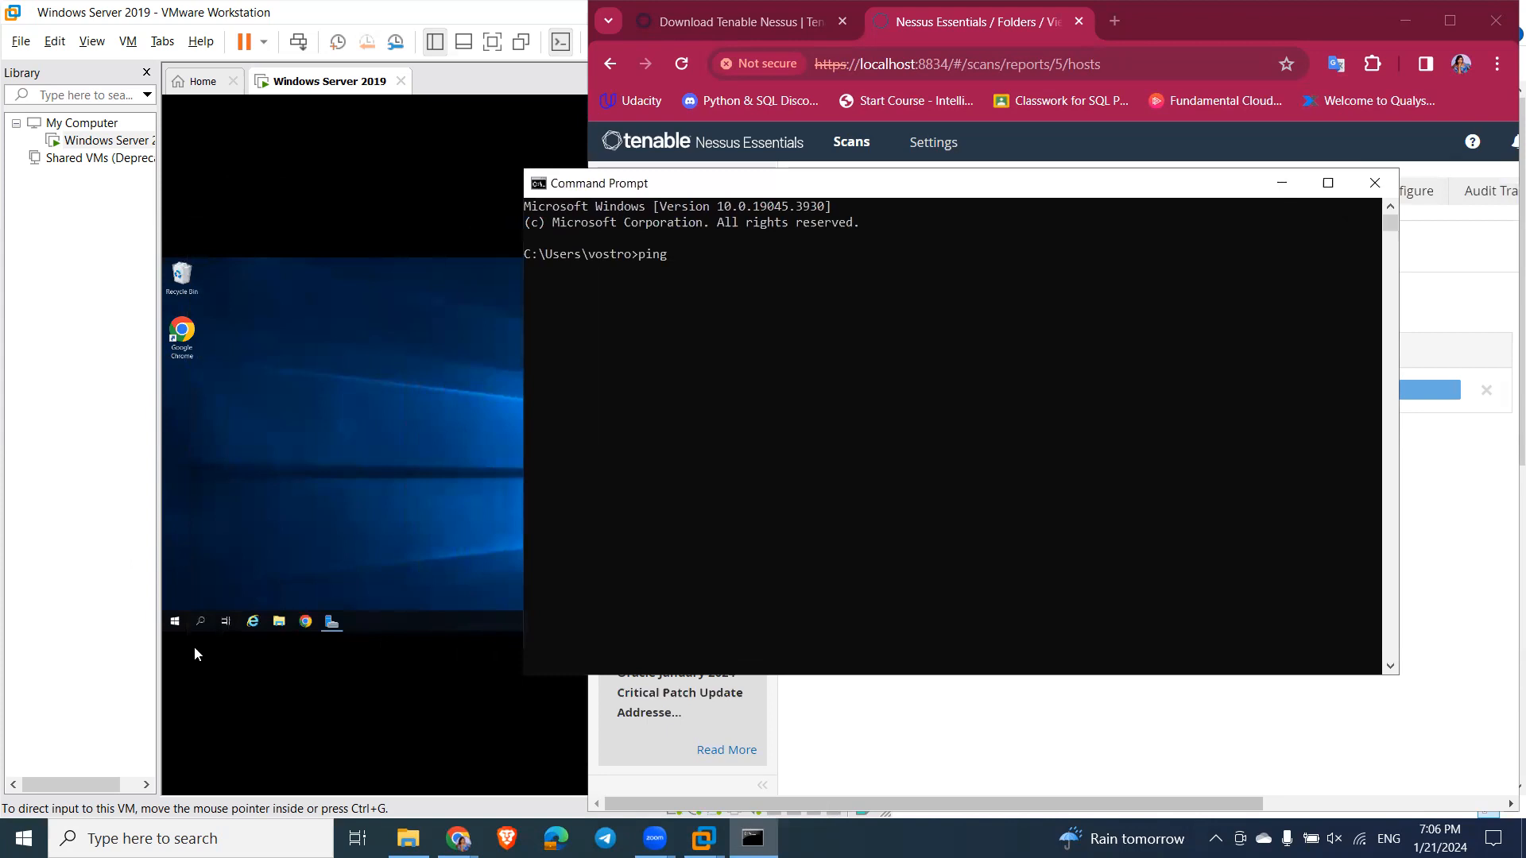
# Step: Open Command Prompt inside the Windows Server 2019 VM and look up its IP address with ipconfig
pyautogui.click(202, 622)
pyautogui.click(202, 623)
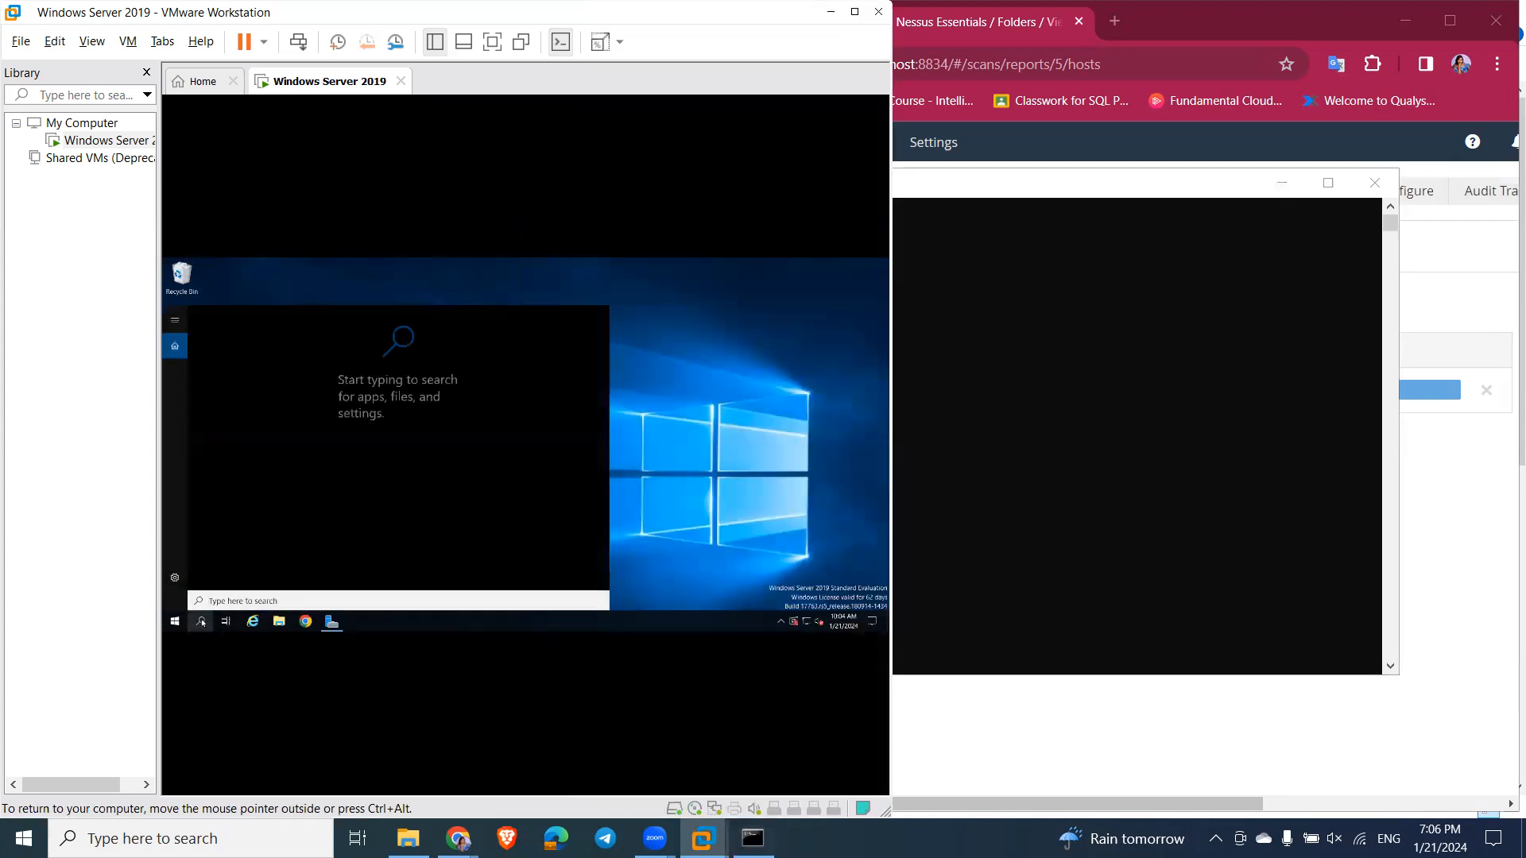
pyautogui.write('cmd')
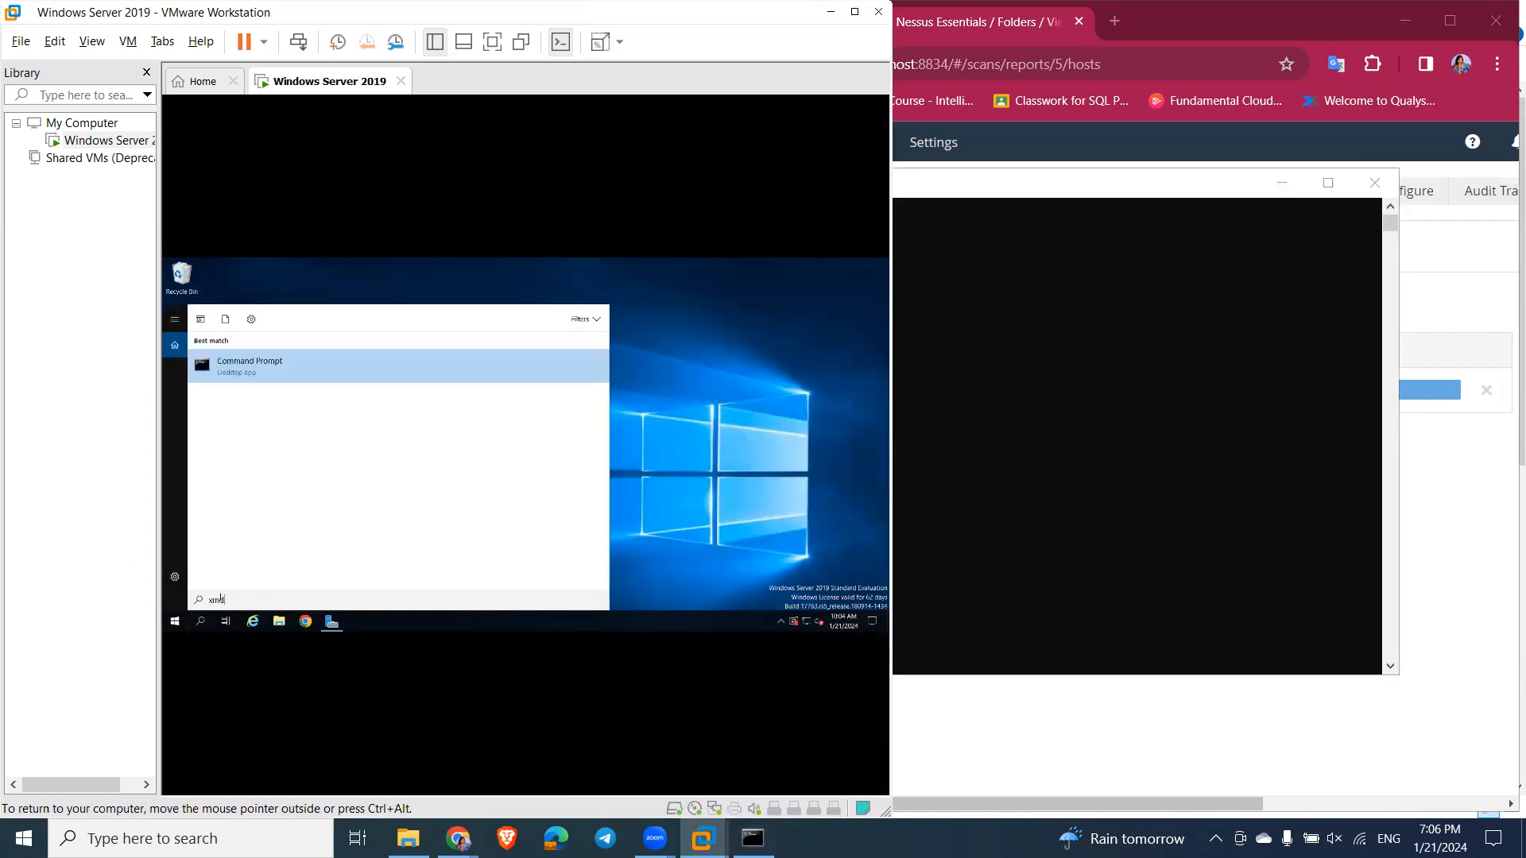
pyautogui.press('Return')
pyautogui.write('ipconf')
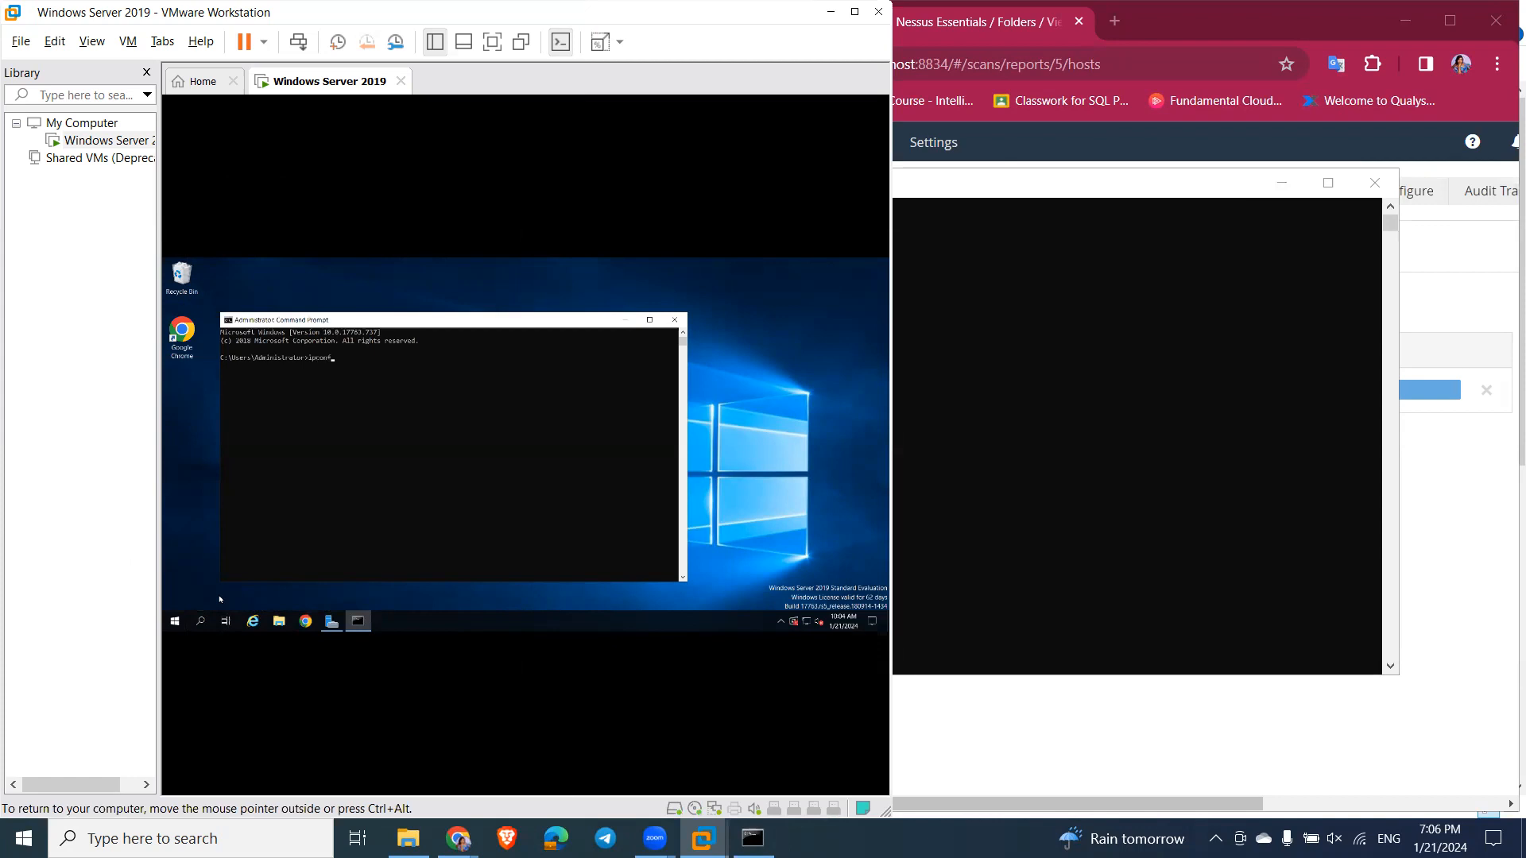
pyautogui.write('ig')
pyautogui.press('Return')
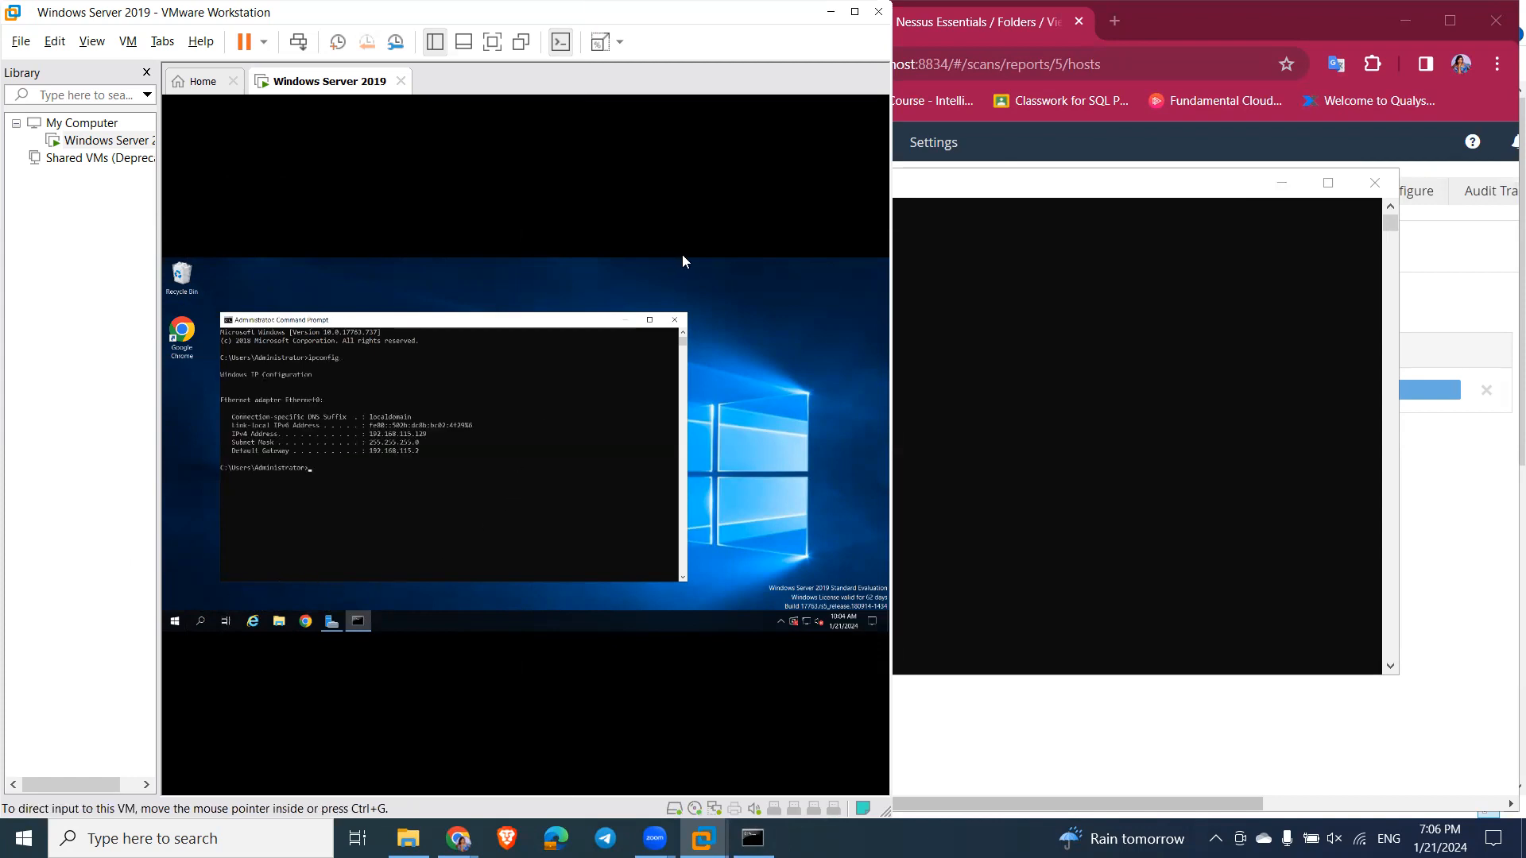
# Step: Try to start a continuous ping with ping192.168.115.129 -t in the host's Command Prompt
pyautogui.click(1065, 317)
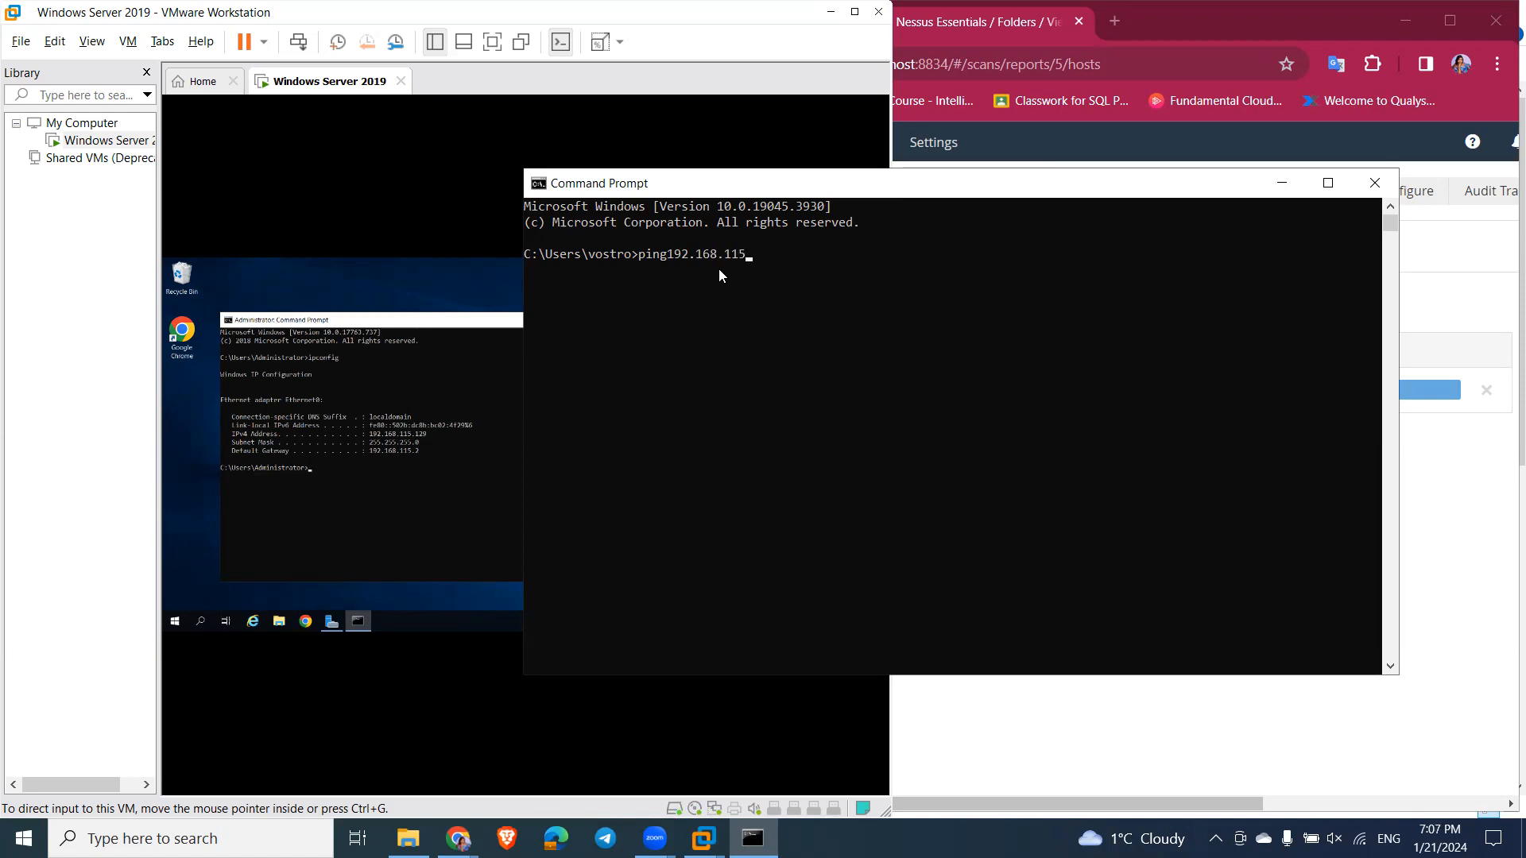
pyautogui.write('9 -t')
pyautogui.press('Return')
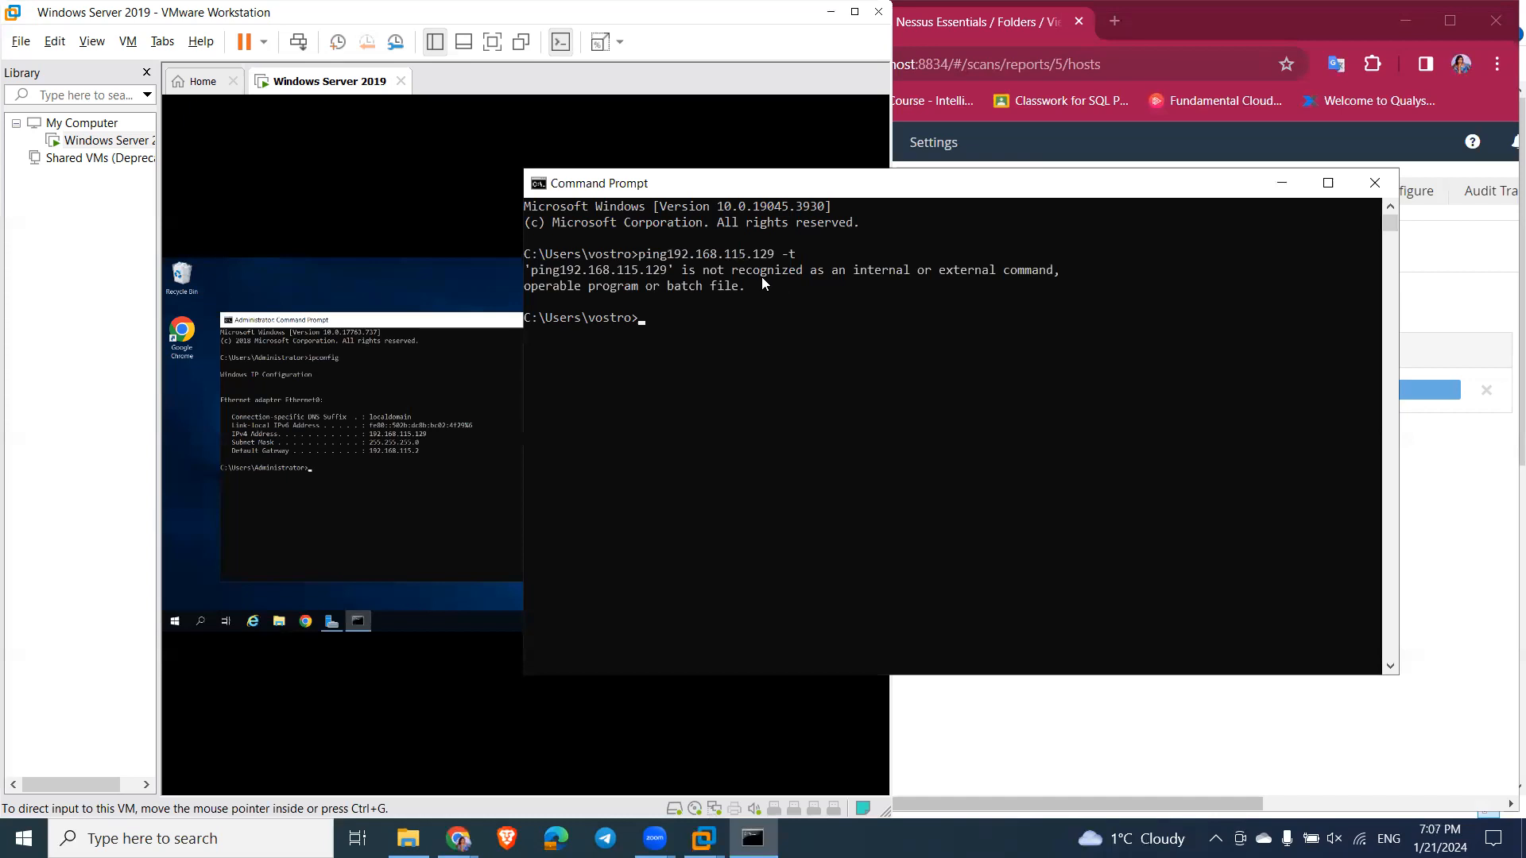
# Step: Run ping 192.168.115.129 -t in the host's Command Prompt to test the connection to the VM continuously
pyautogui.click(669, 255)
pyautogui.click(681, 319)
pyautogui.click(642, 318)
pyautogui.write('ping 192.168')
pyautogui.write('.115.129 -t')
pyautogui.press('Return')
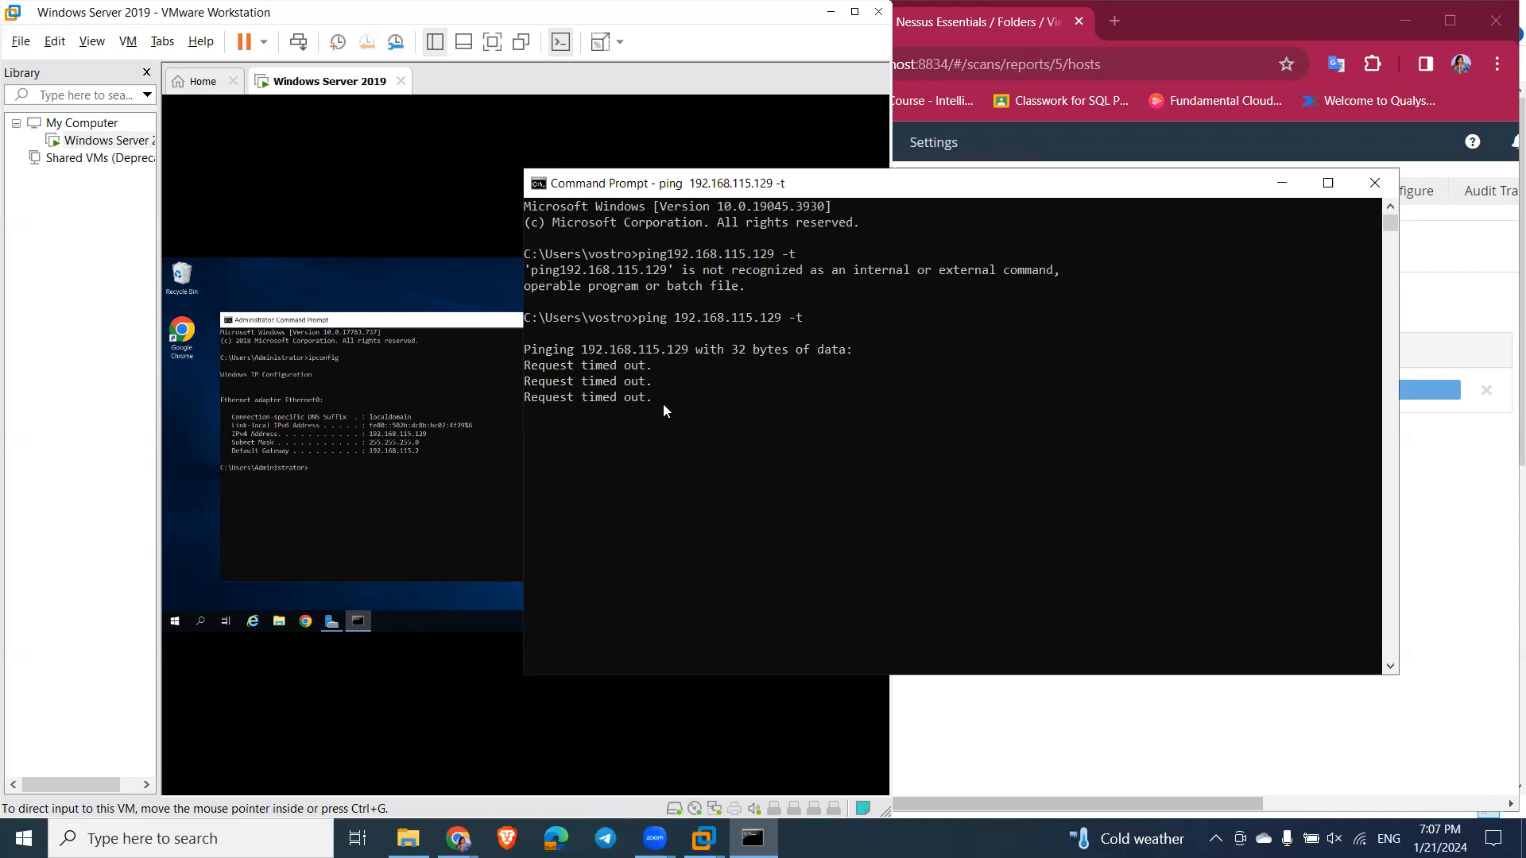
# Step: Open Windows Defender Firewall with Advanced Security in the Windows Server 2019 VM using wf.msc
pyautogui.click(370, 521)
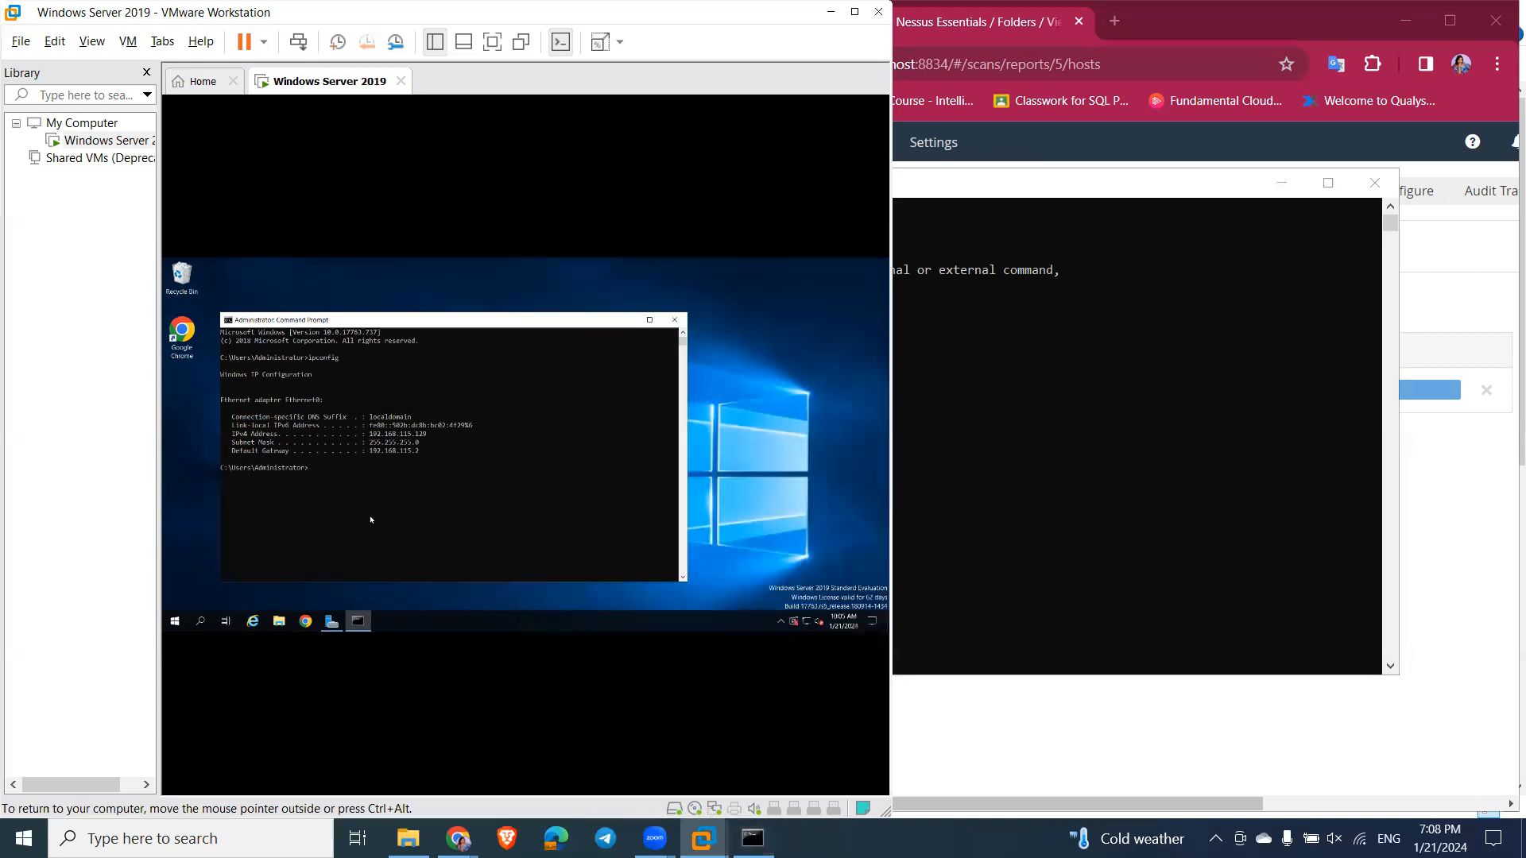
pyautogui.click(202, 622)
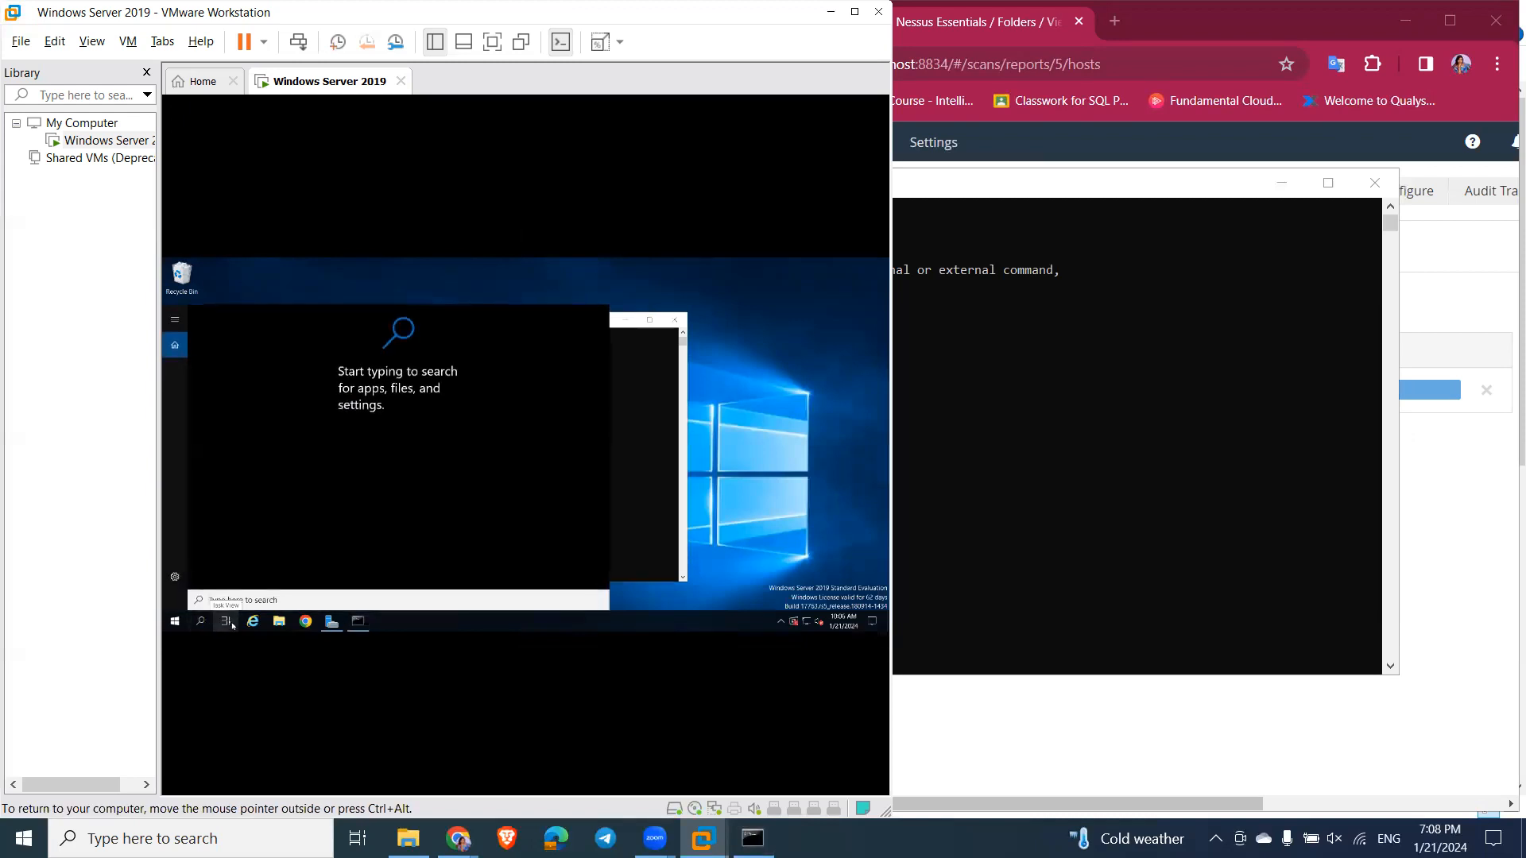
pyautogui.write('wf')
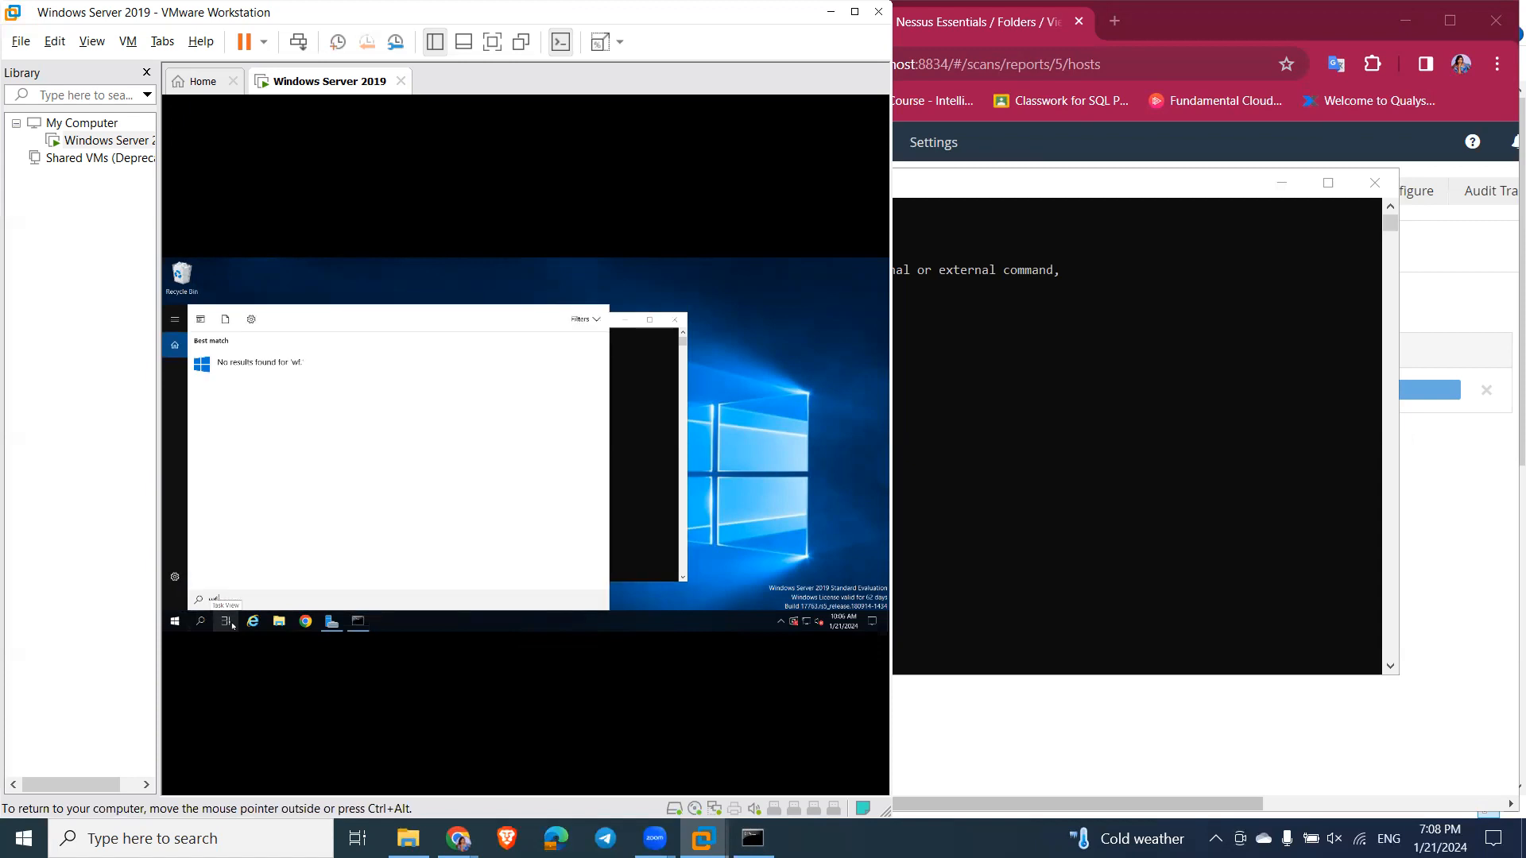
pyautogui.write('.msc')
pyautogui.press('Return')
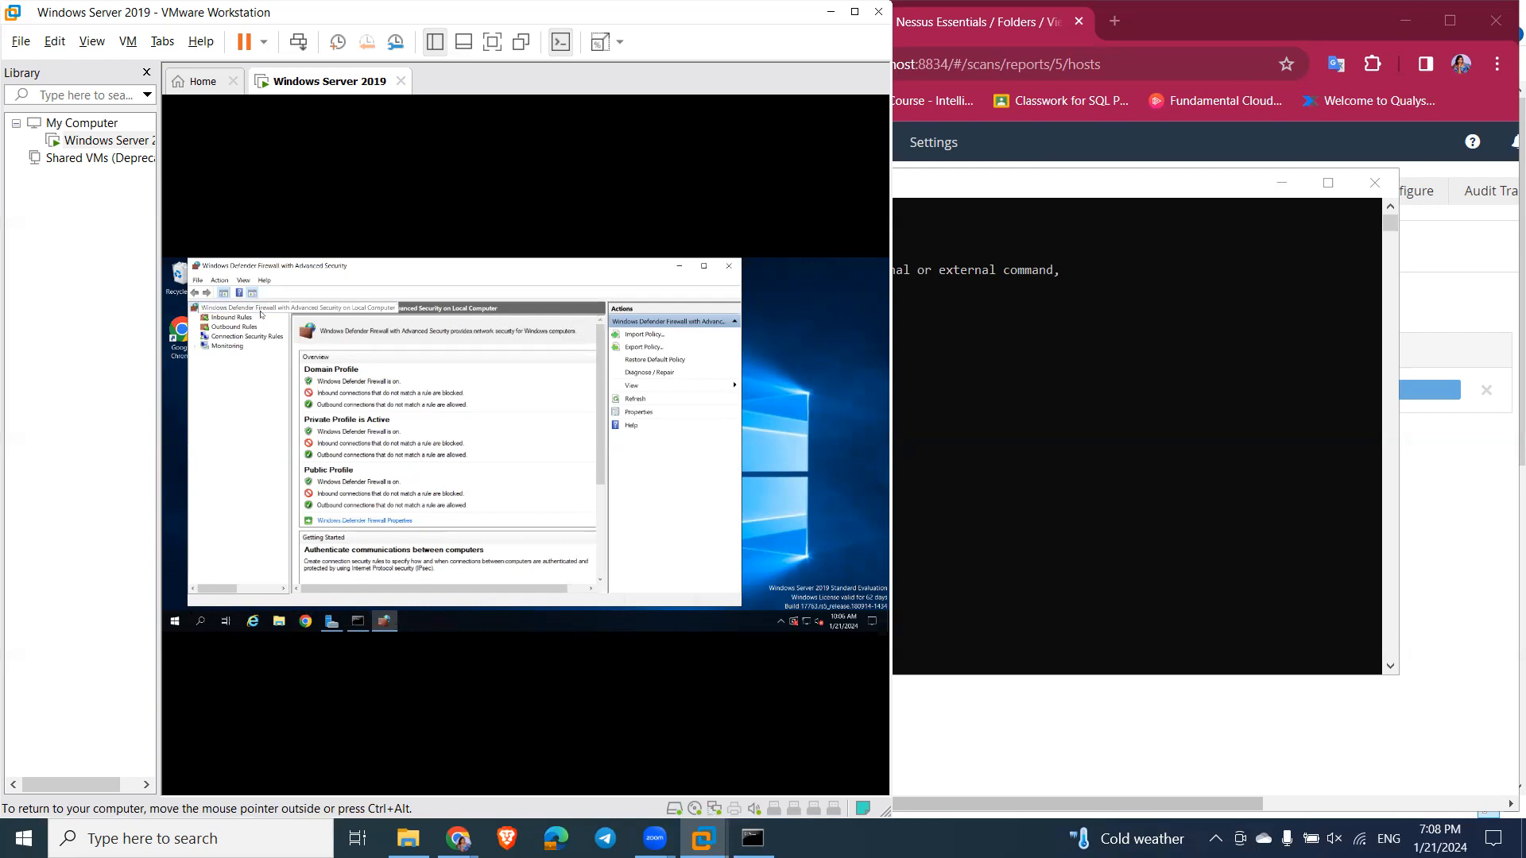
# Step: Set the VM's Windows Defender Firewall state to Off for the Domain, Private and Public profiles
pyautogui.click(390, 522)
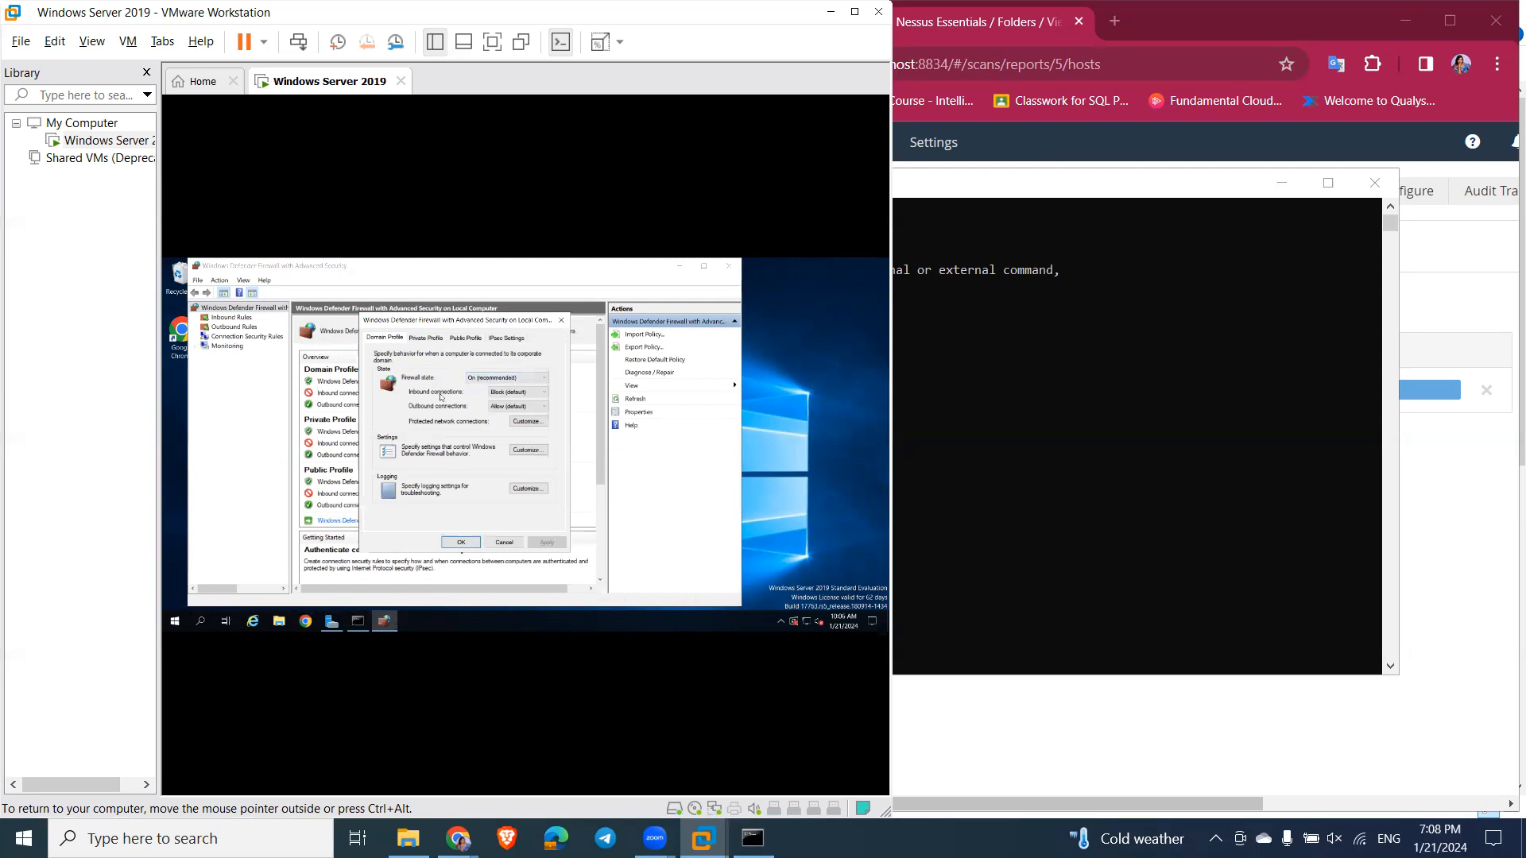
pyautogui.click(539, 378)
pyautogui.click(537, 394)
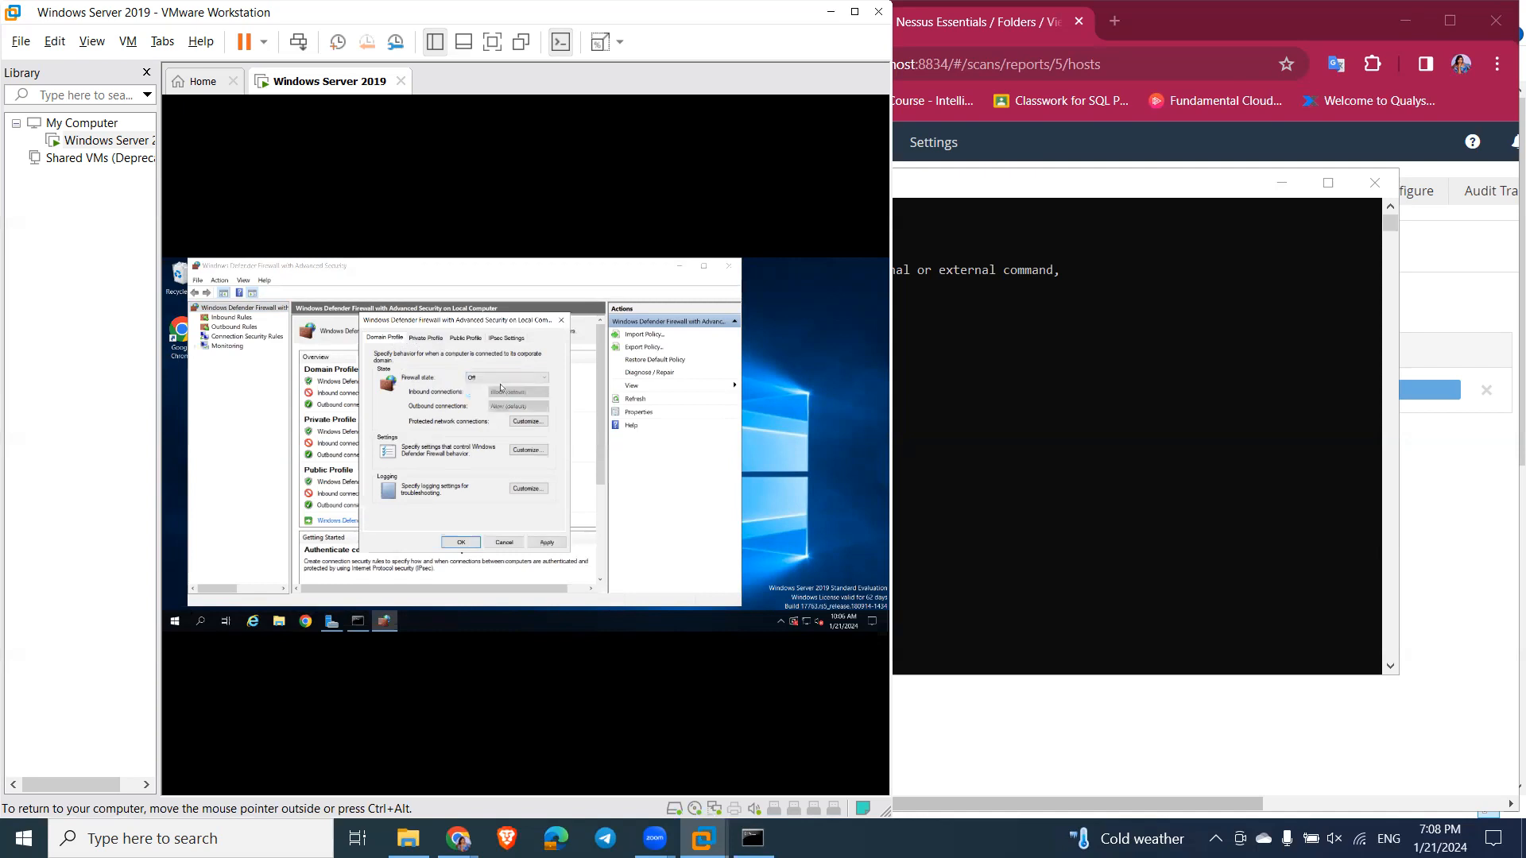
pyautogui.click(424, 339)
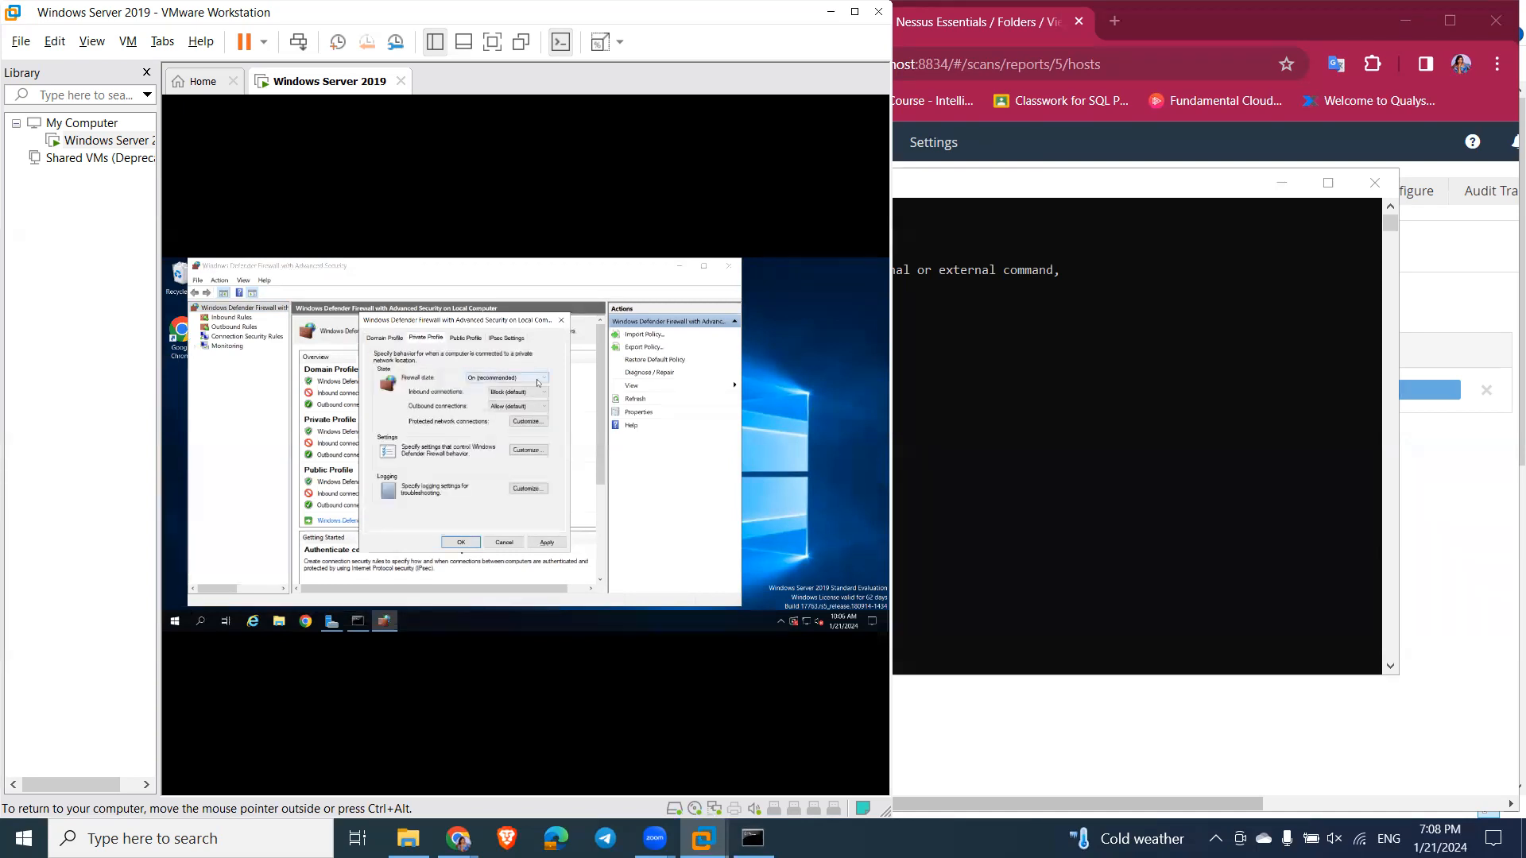
pyautogui.click(537, 384)
pyautogui.click(475, 394)
pyautogui.click(470, 339)
pyautogui.click(536, 378)
pyautogui.click(532, 394)
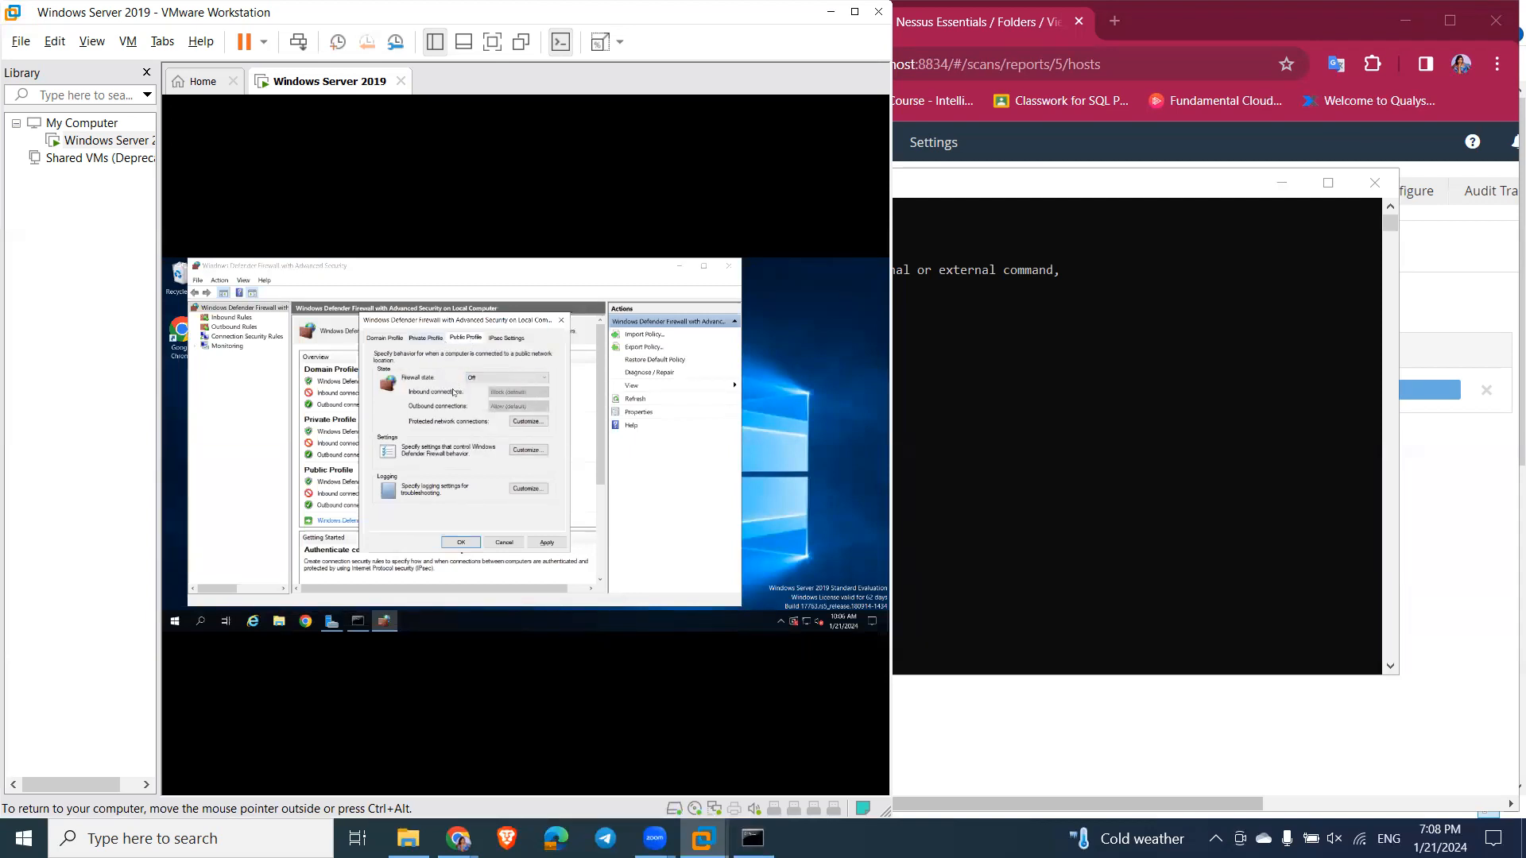
pyautogui.click(461, 542)
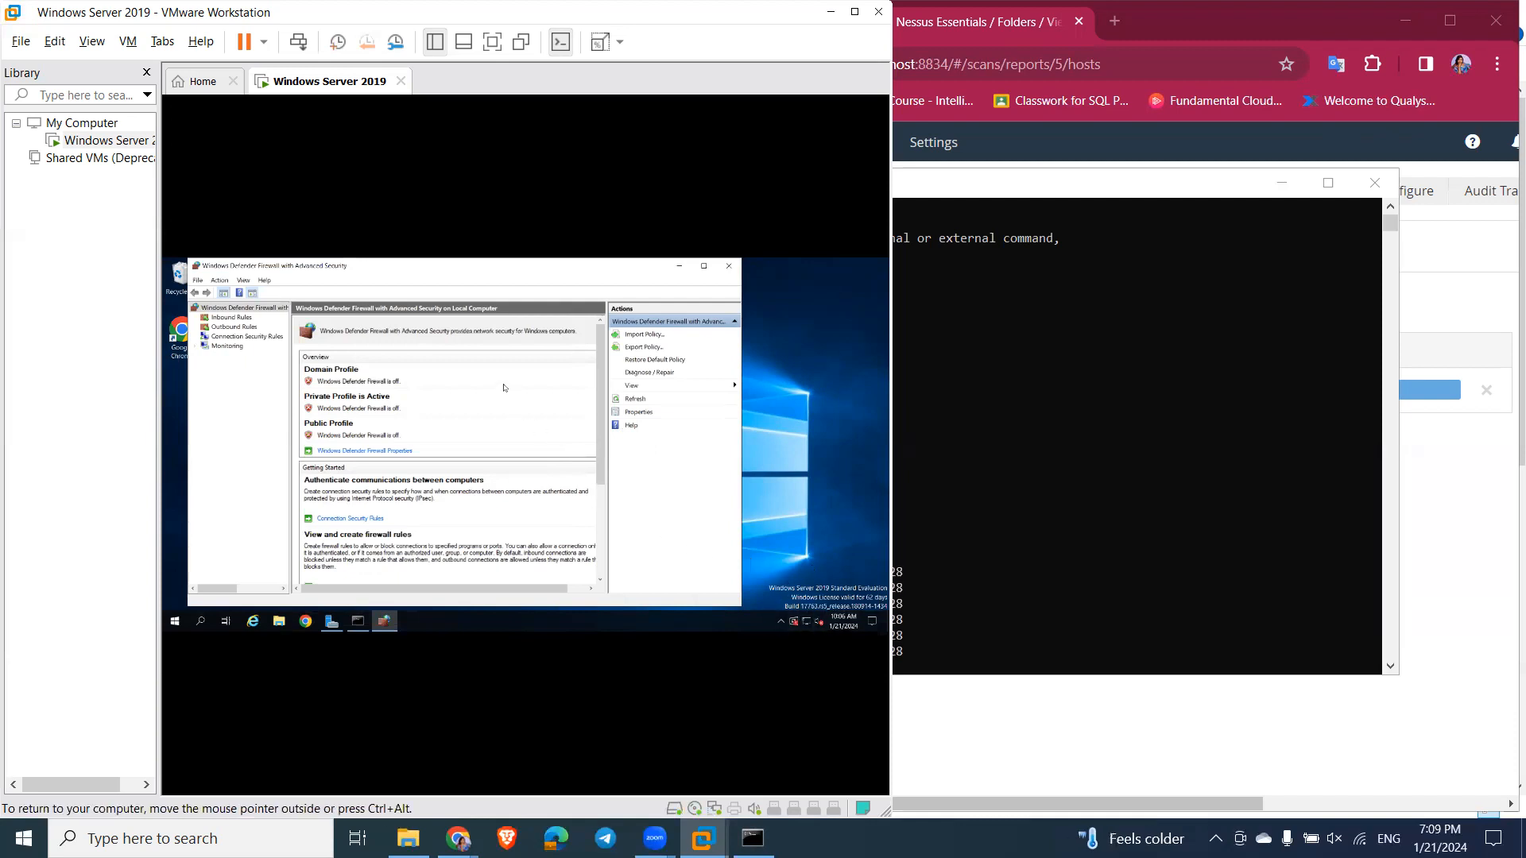
# Step: Examine the continuous ping output for 192.168.115.129 in the host's Command Prompt
pyautogui.click(1050, 388)
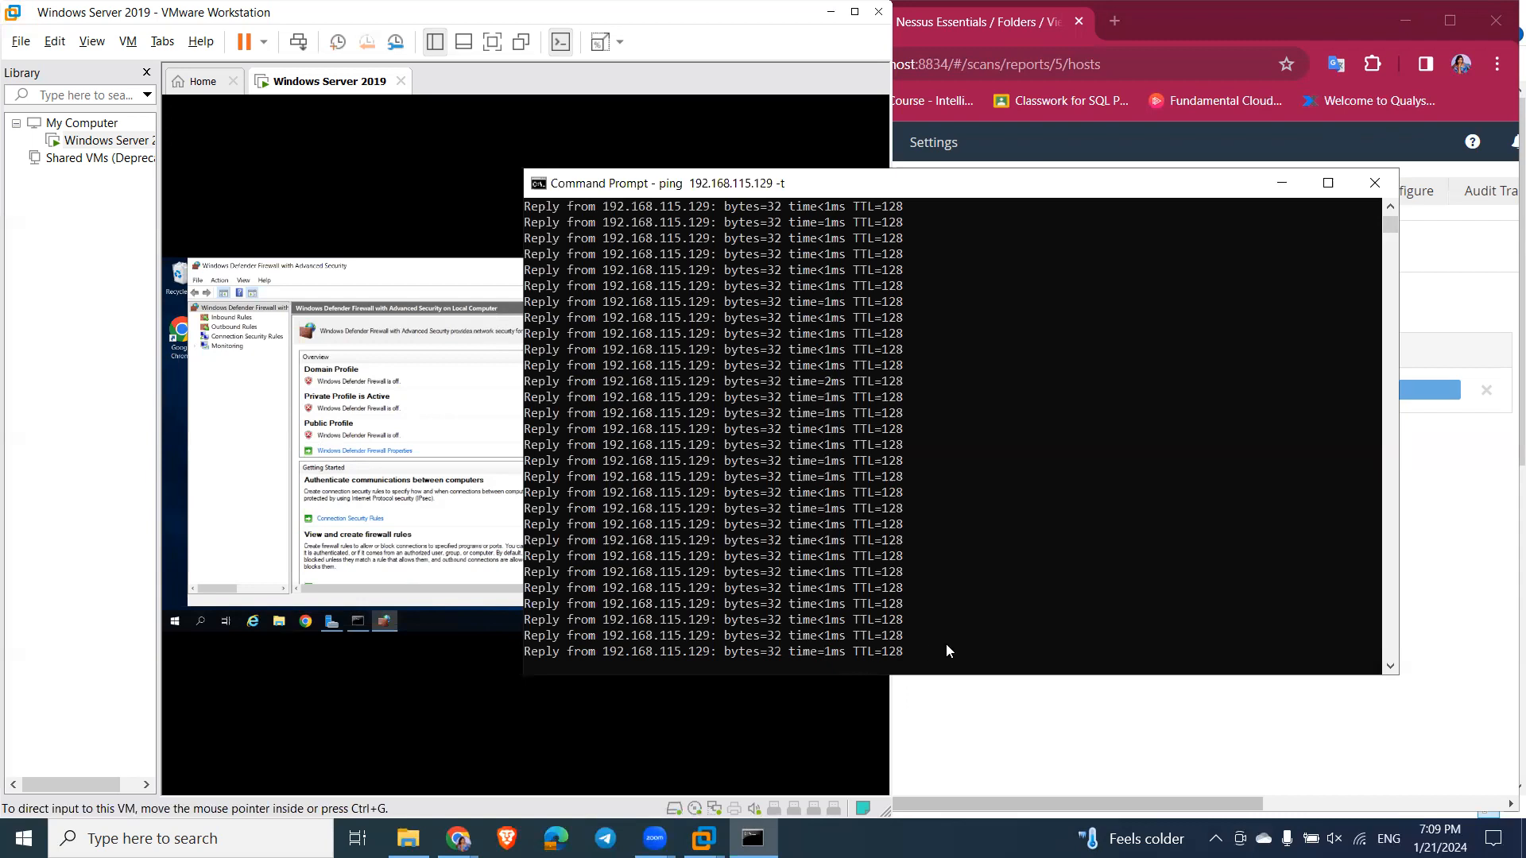
pyautogui.scroll(7, 914, 507)
pyautogui.scroll(-10, 912, 507)
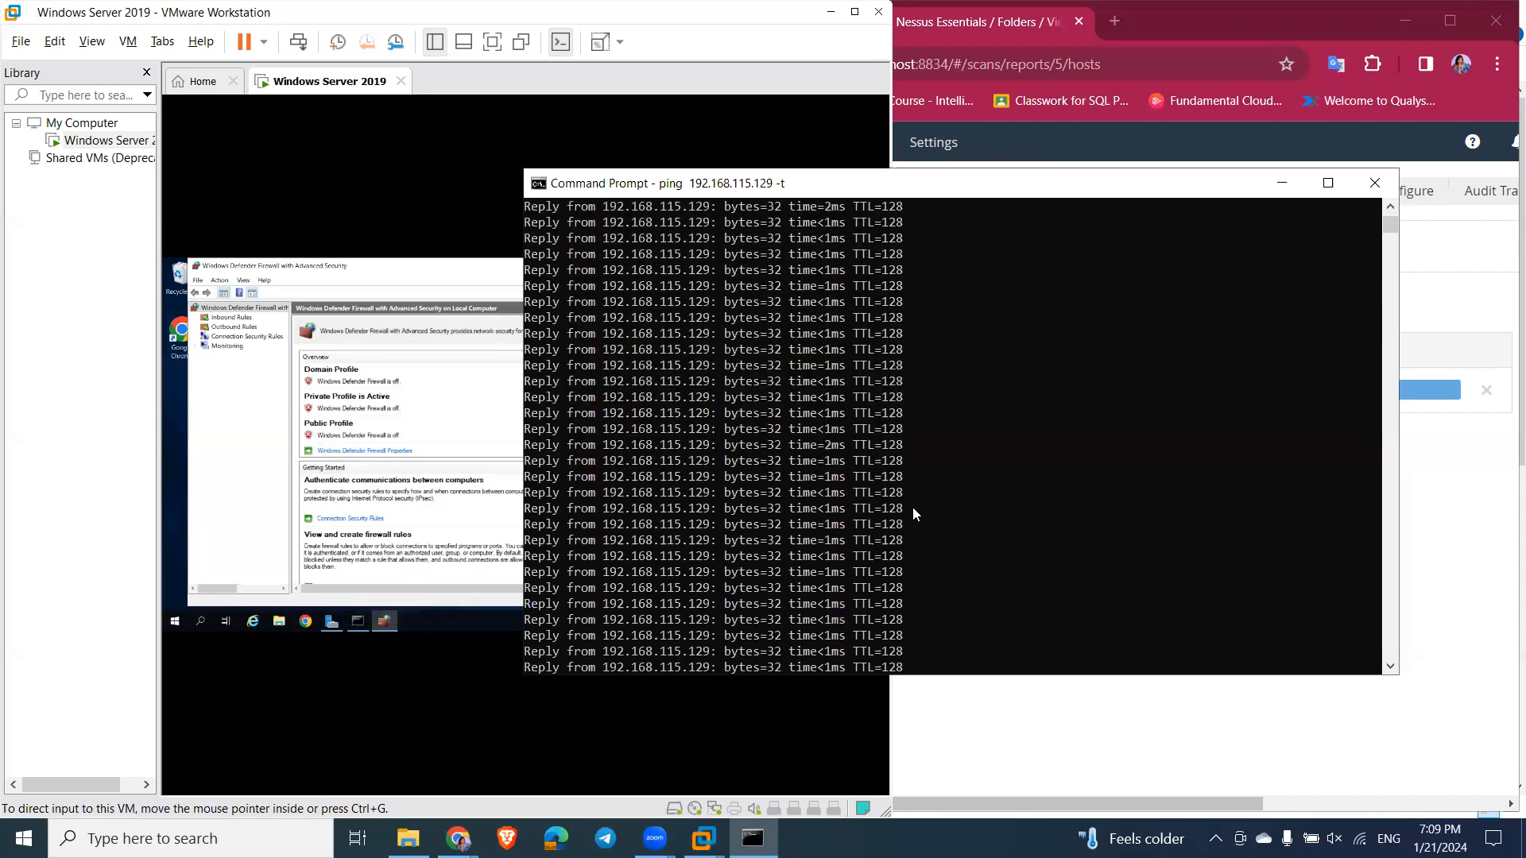
# Step: Stop the continuous ping and close the host's Command Prompt window
pyautogui.click(554, 298)
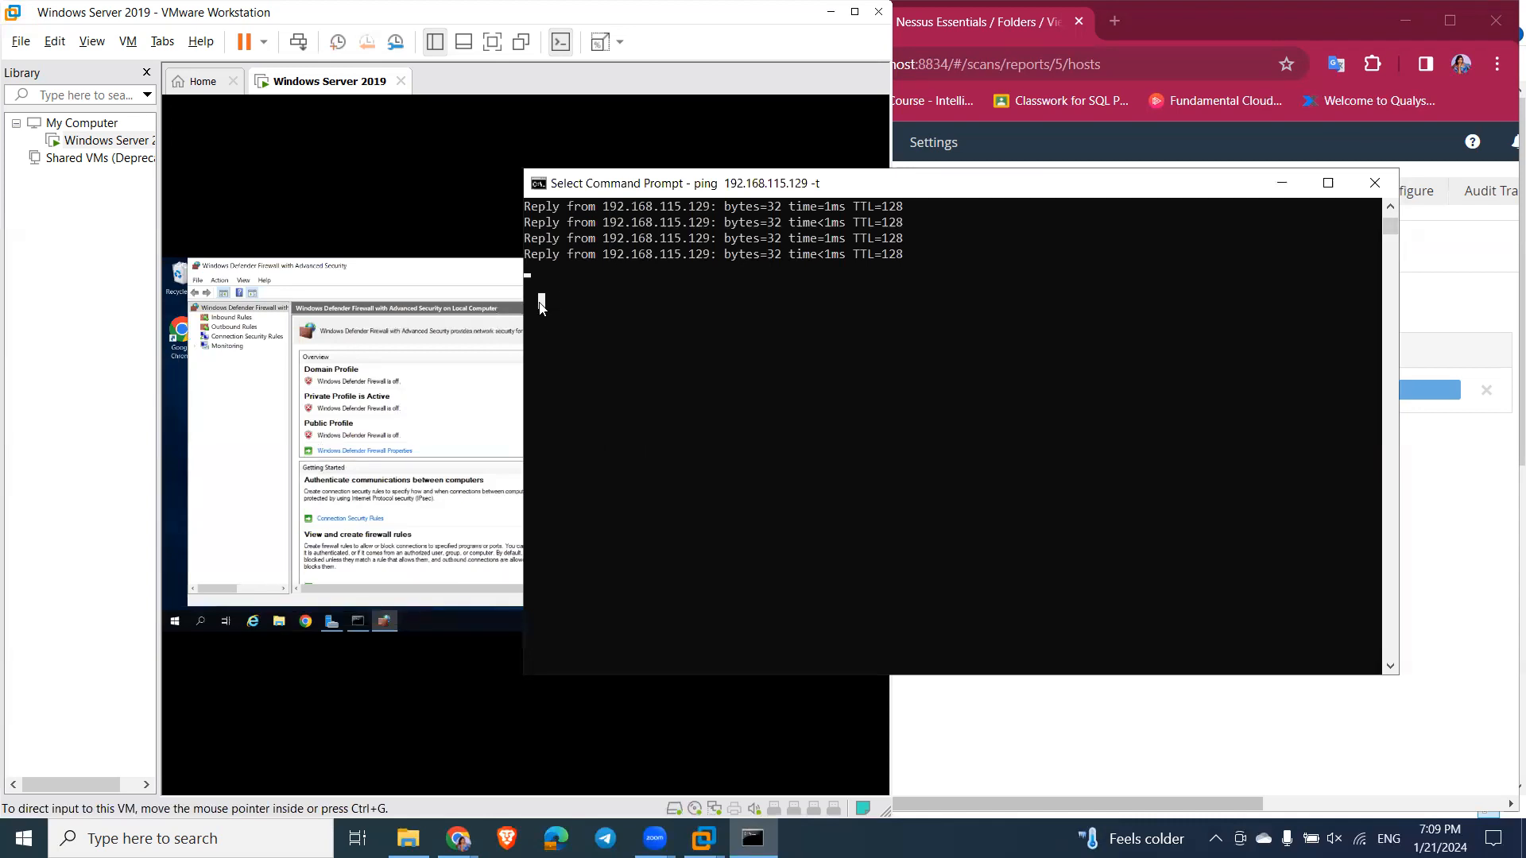
pyautogui.rightClick(539, 302)
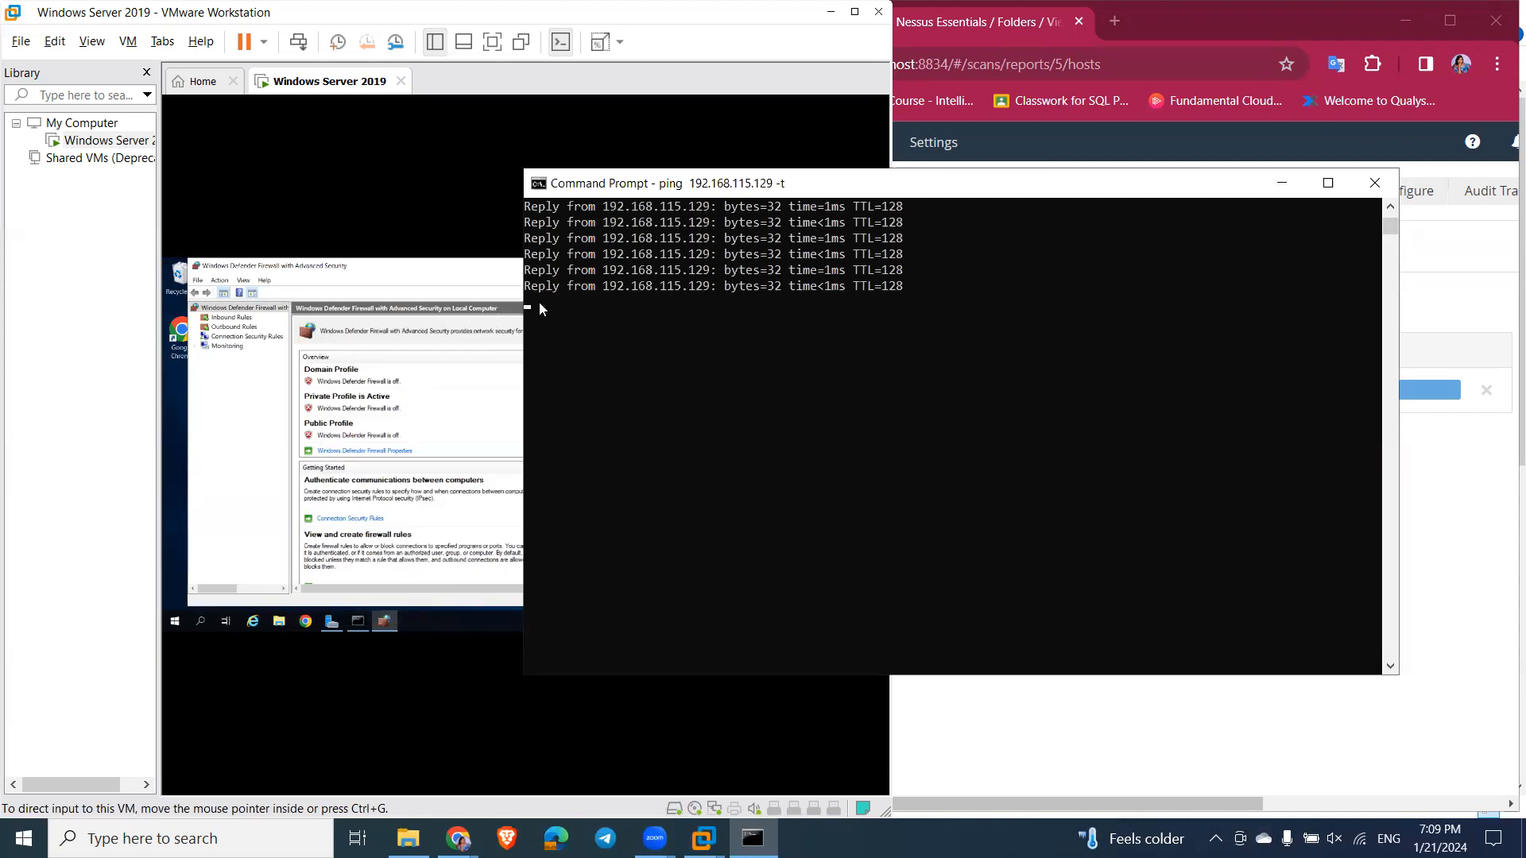
pyautogui.click(557, 350)
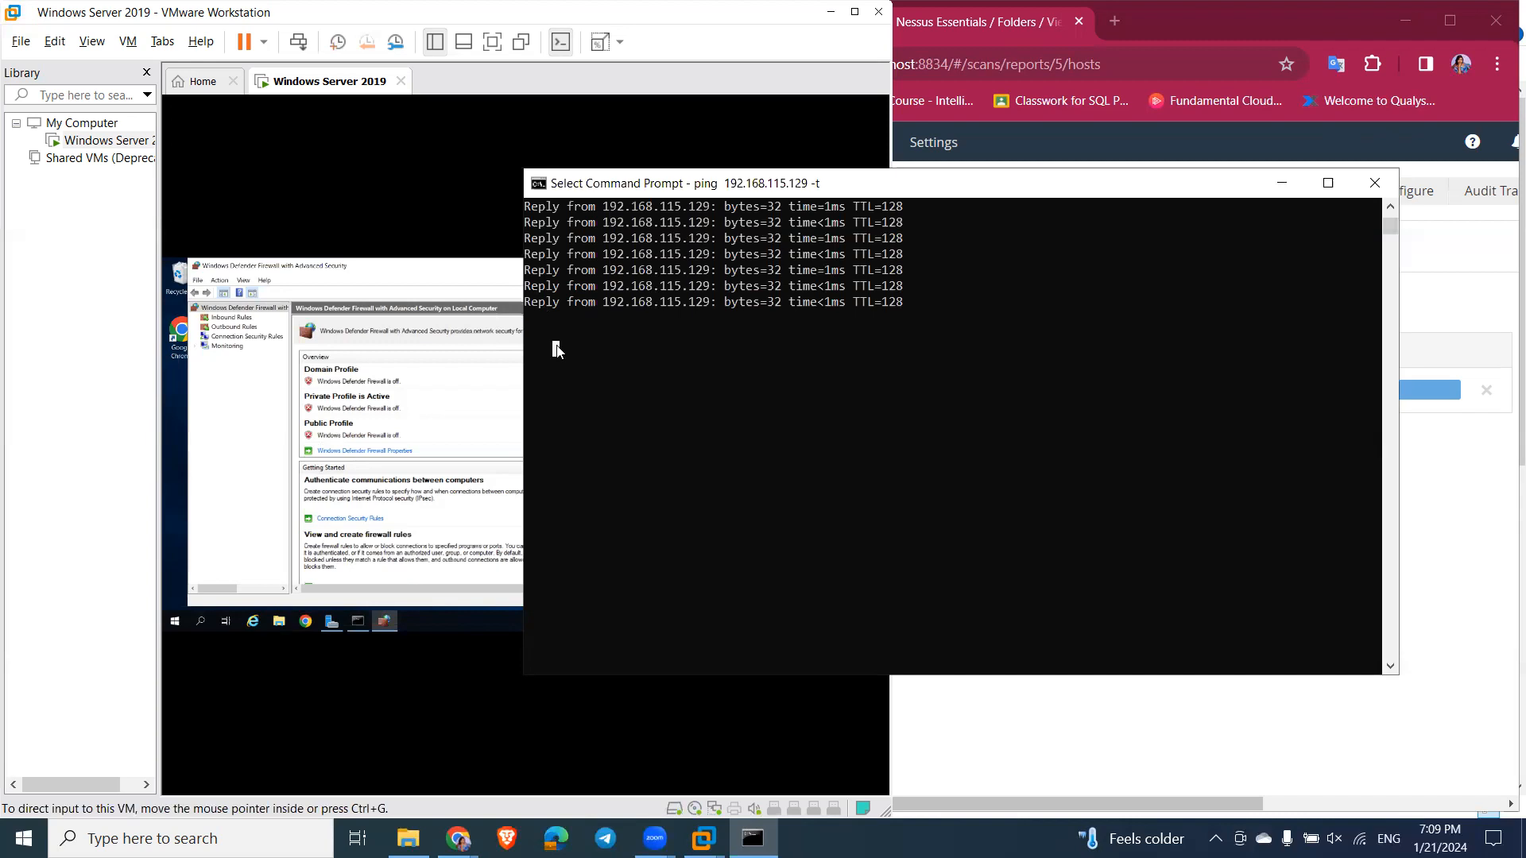
pyautogui.rightClick(557, 350)
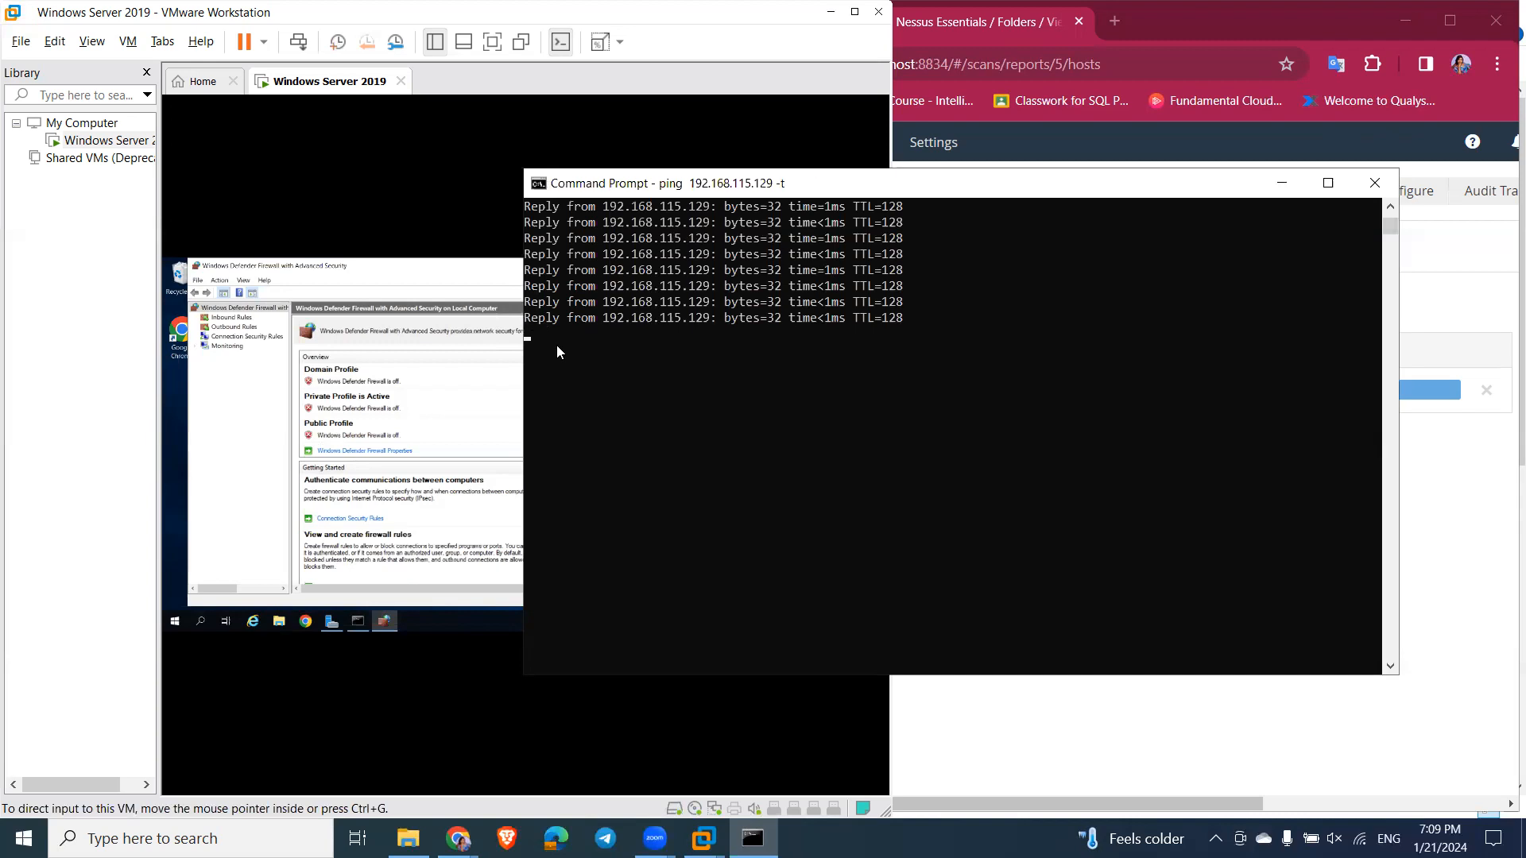
pyautogui.hotkey('ctrl', 'c')
pyautogui.write('control c')
pyautogui.press('Return')
pyautogui.write('colcccoc')
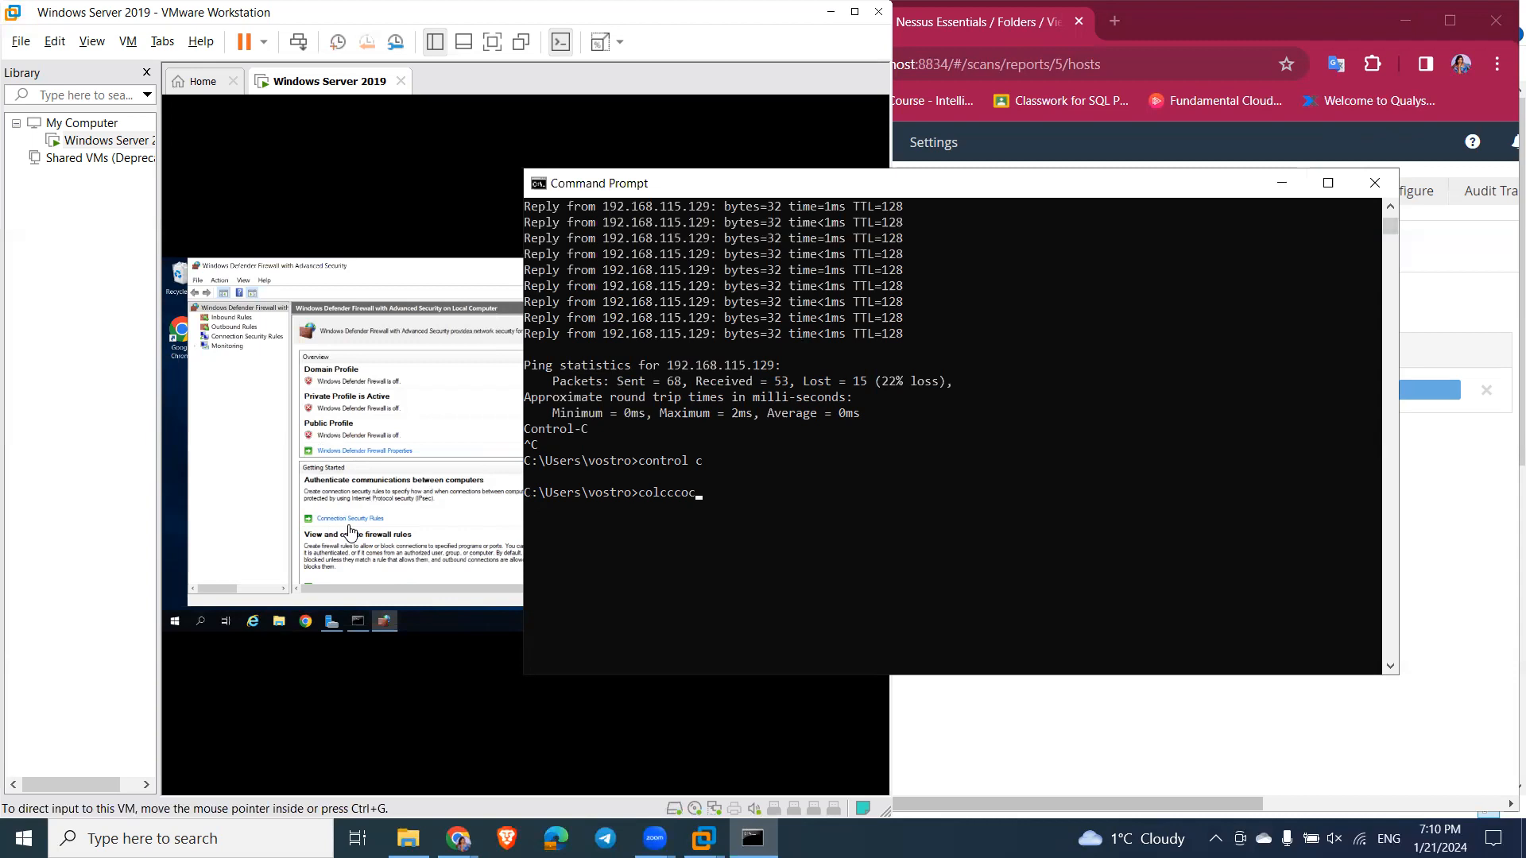
pyautogui.click(1374, 184)
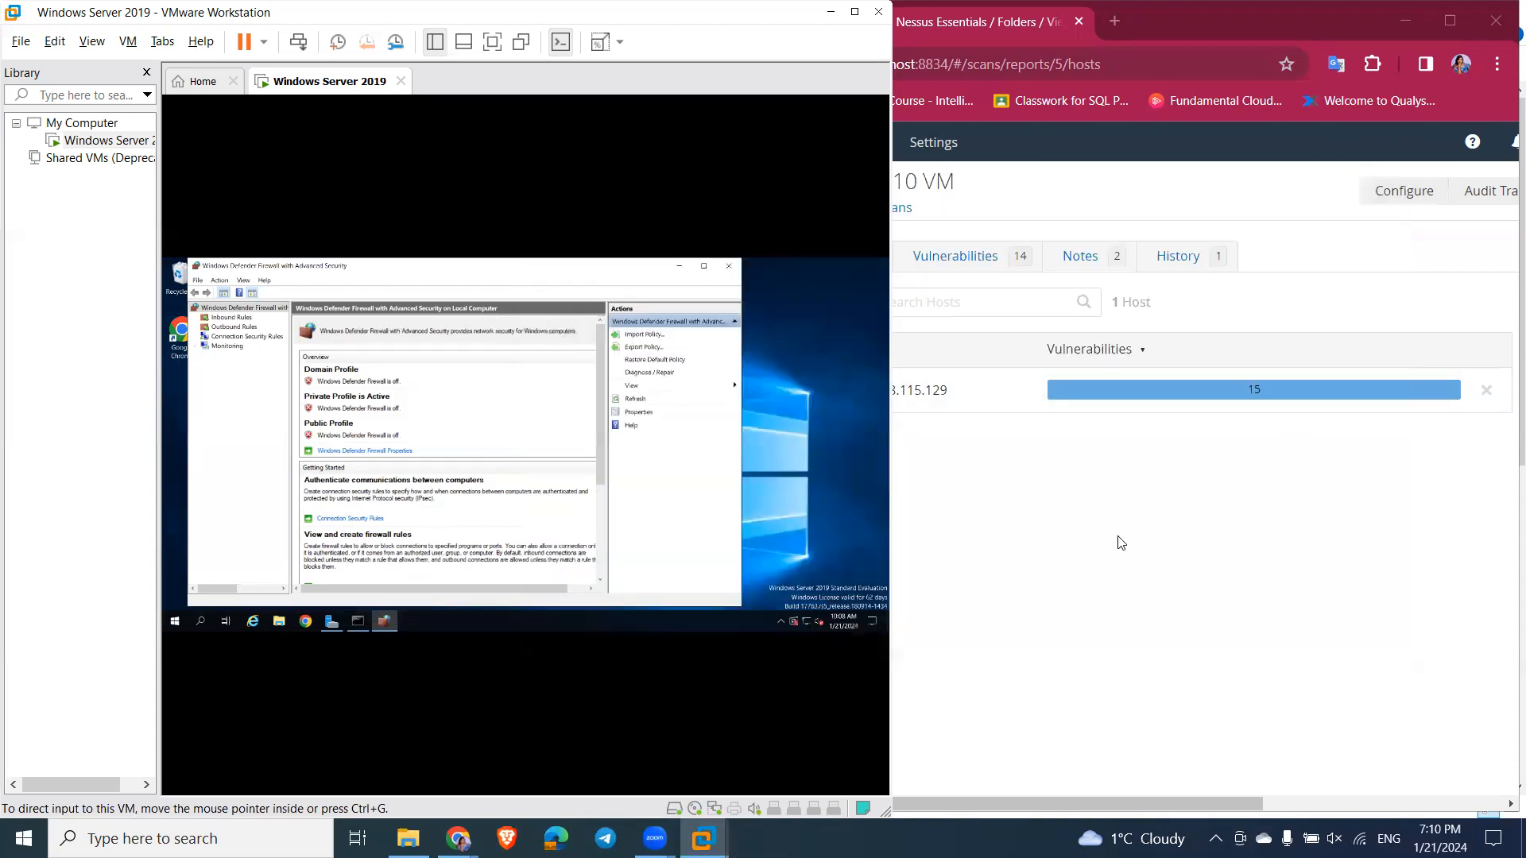
# Step: Return to My Scans in Nessus and relaunch the Windows 10 VM scan
pyautogui.click(1083, 488)
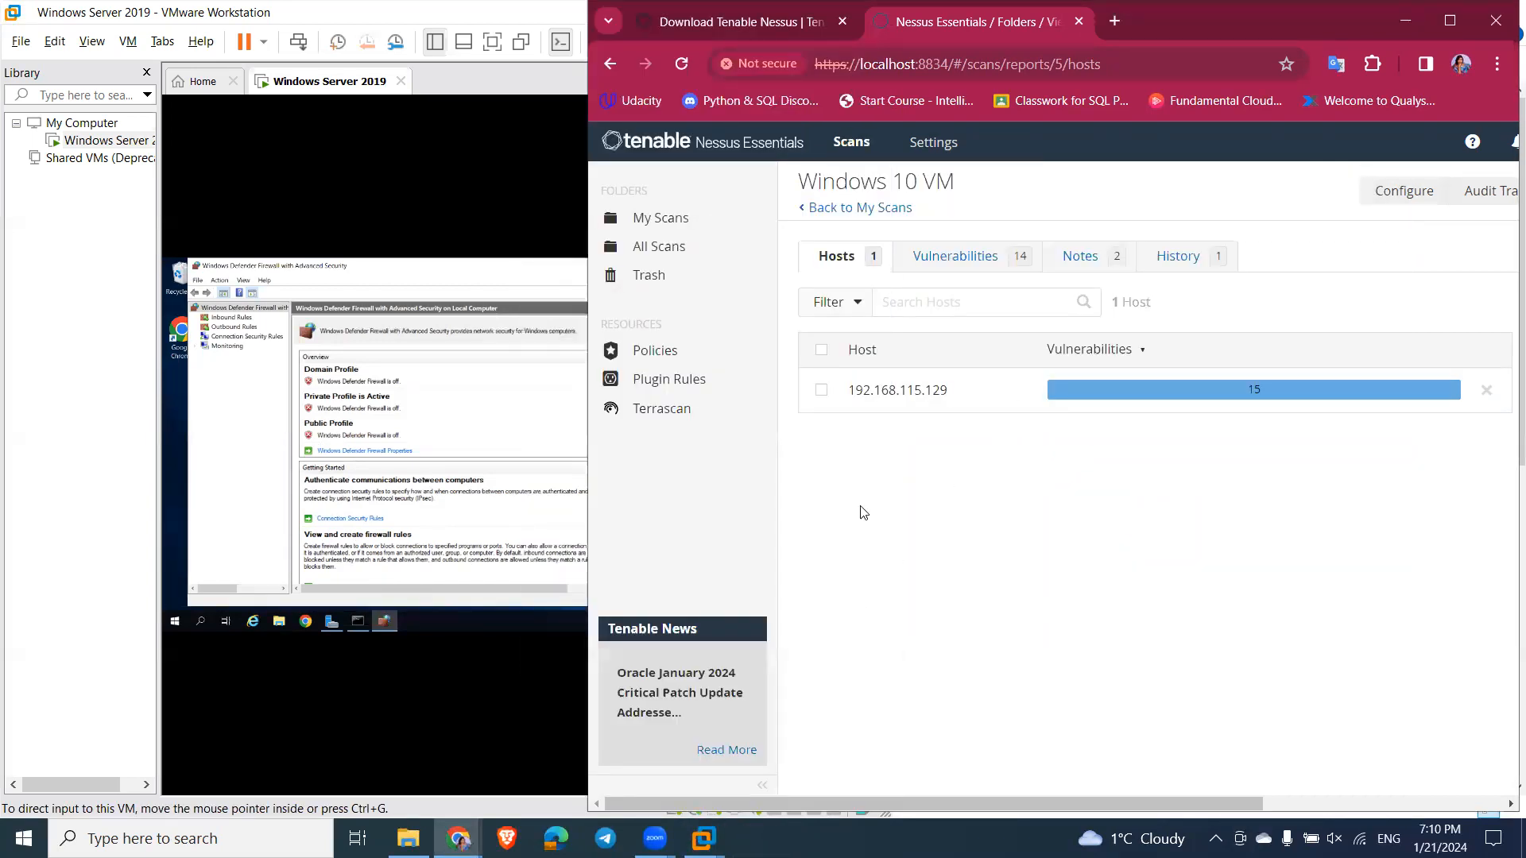
pyautogui.click(826, 211)
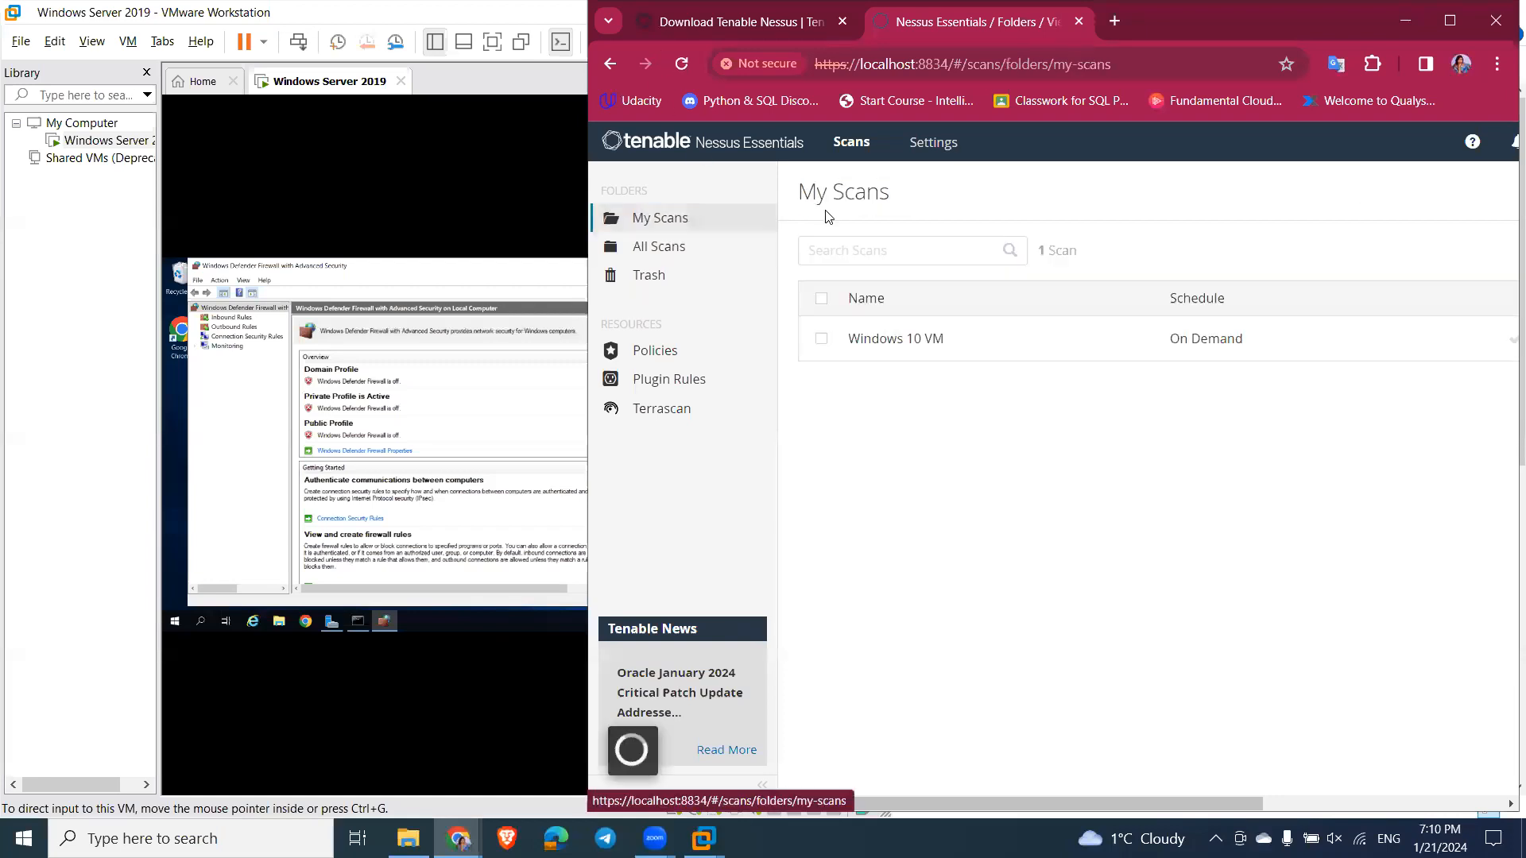
pyautogui.moveTo(1121, 799); pyautogui.dragTo(1018, 818)
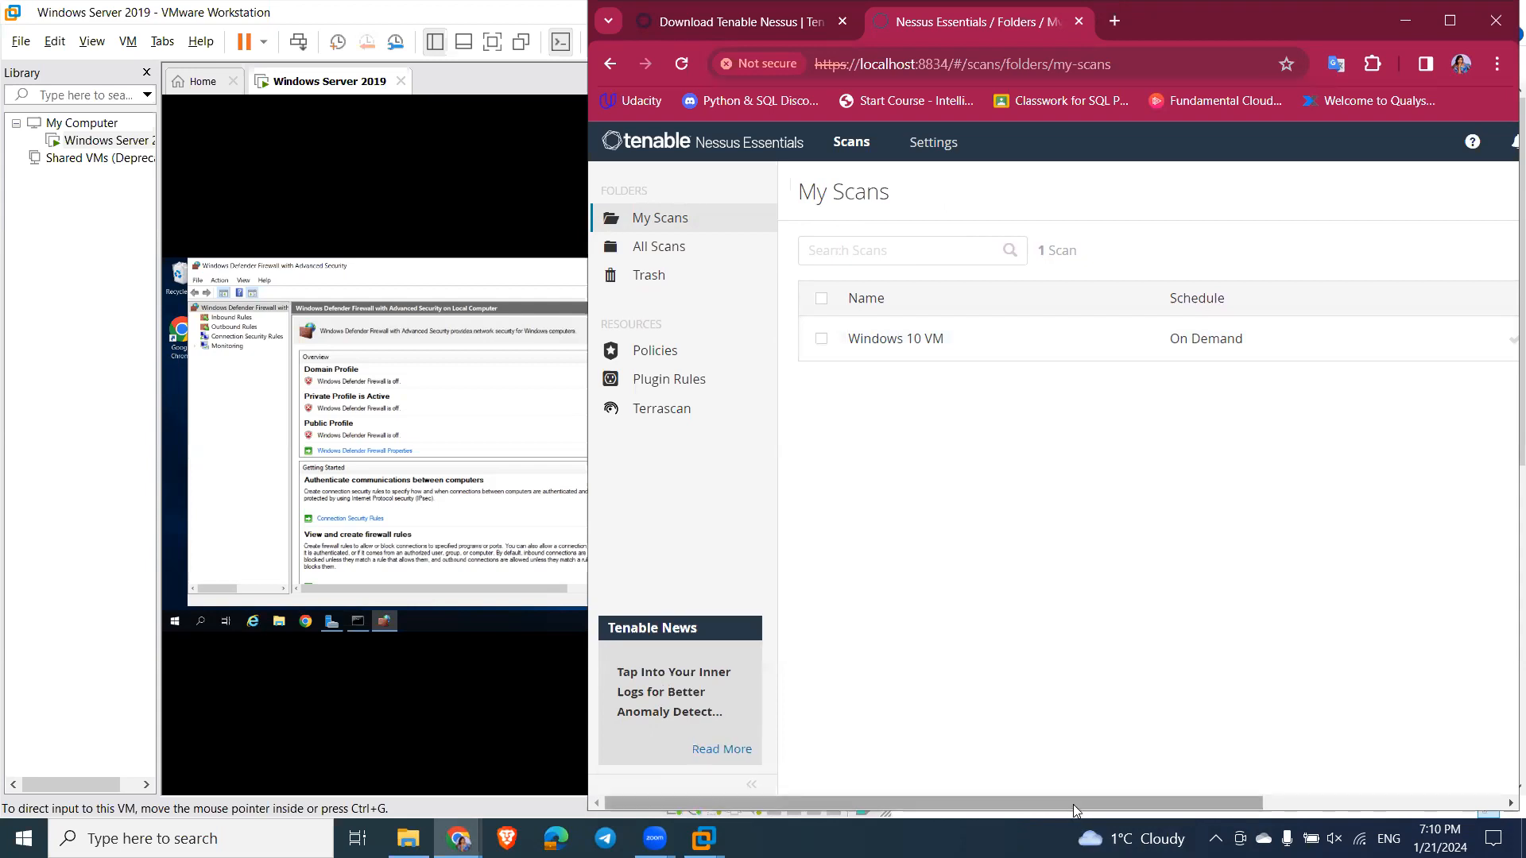
pyautogui.moveTo(1074, 804); pyautogui.dragTo(1332, 780)
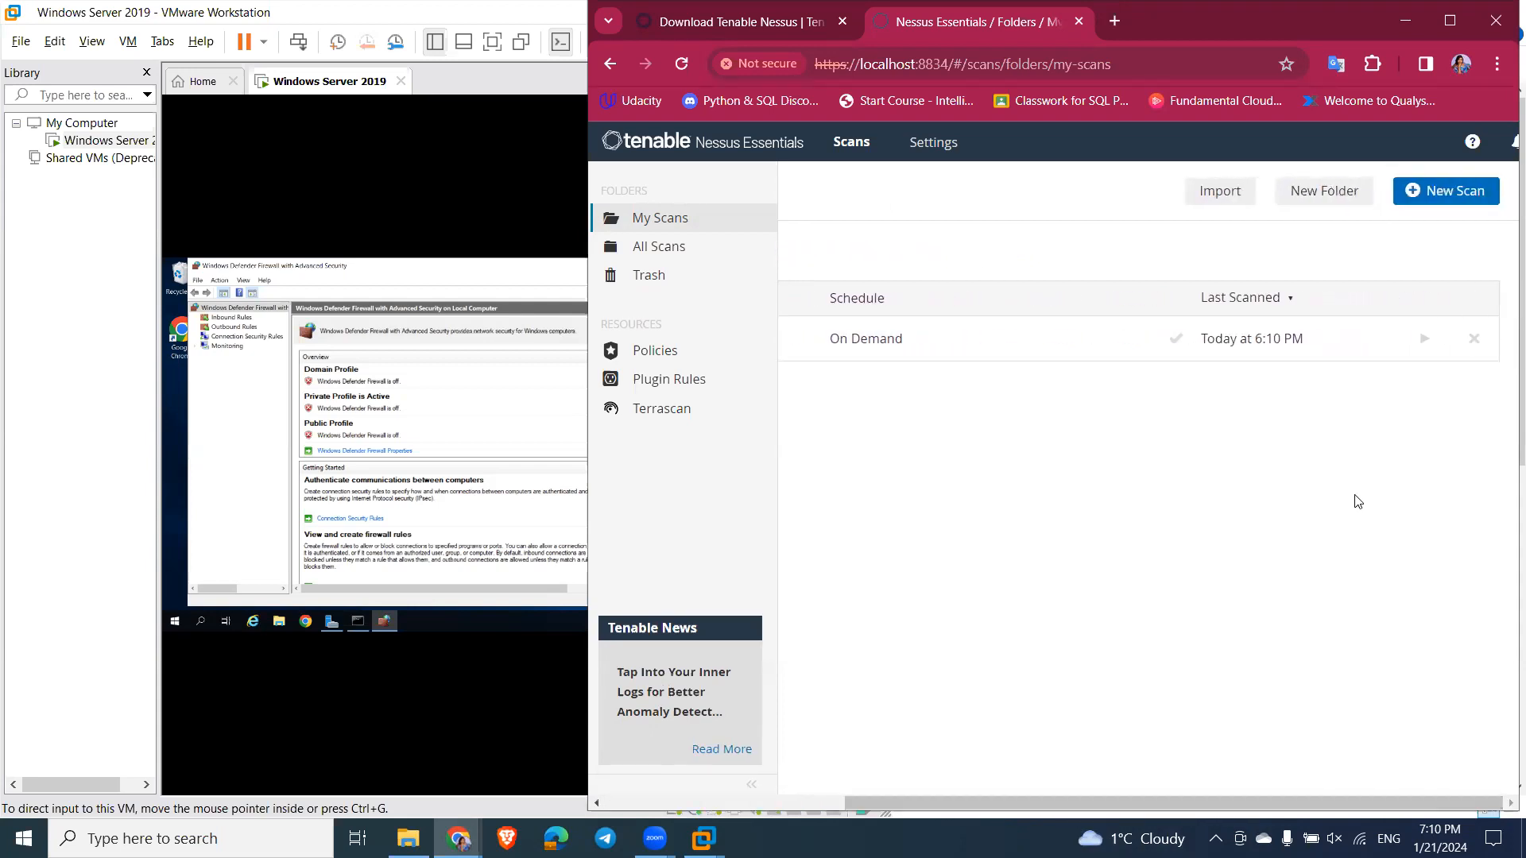
pyautogui.click(1422, 340)
# Step: Open the relaunched Windows 10 VM scan and examine its history and running status
pyautogui.moveTo(994, 801); pyautogui.dragTo(795, 806)
pyautogui.click(1079, 343)
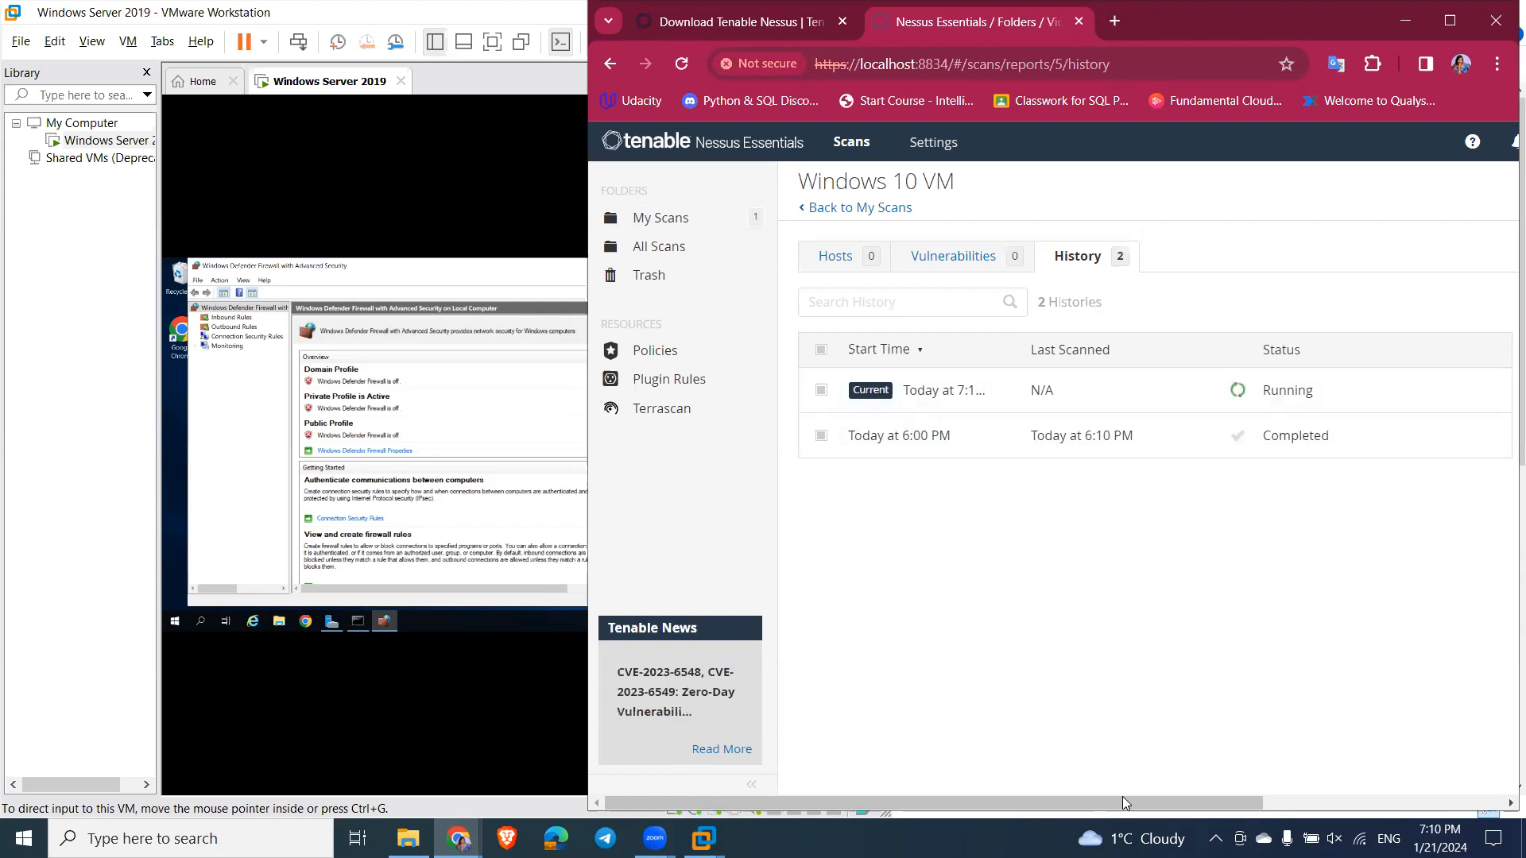
pyautogui.moveTo(1122, 806); pyautogui.dragTo(947, 806)
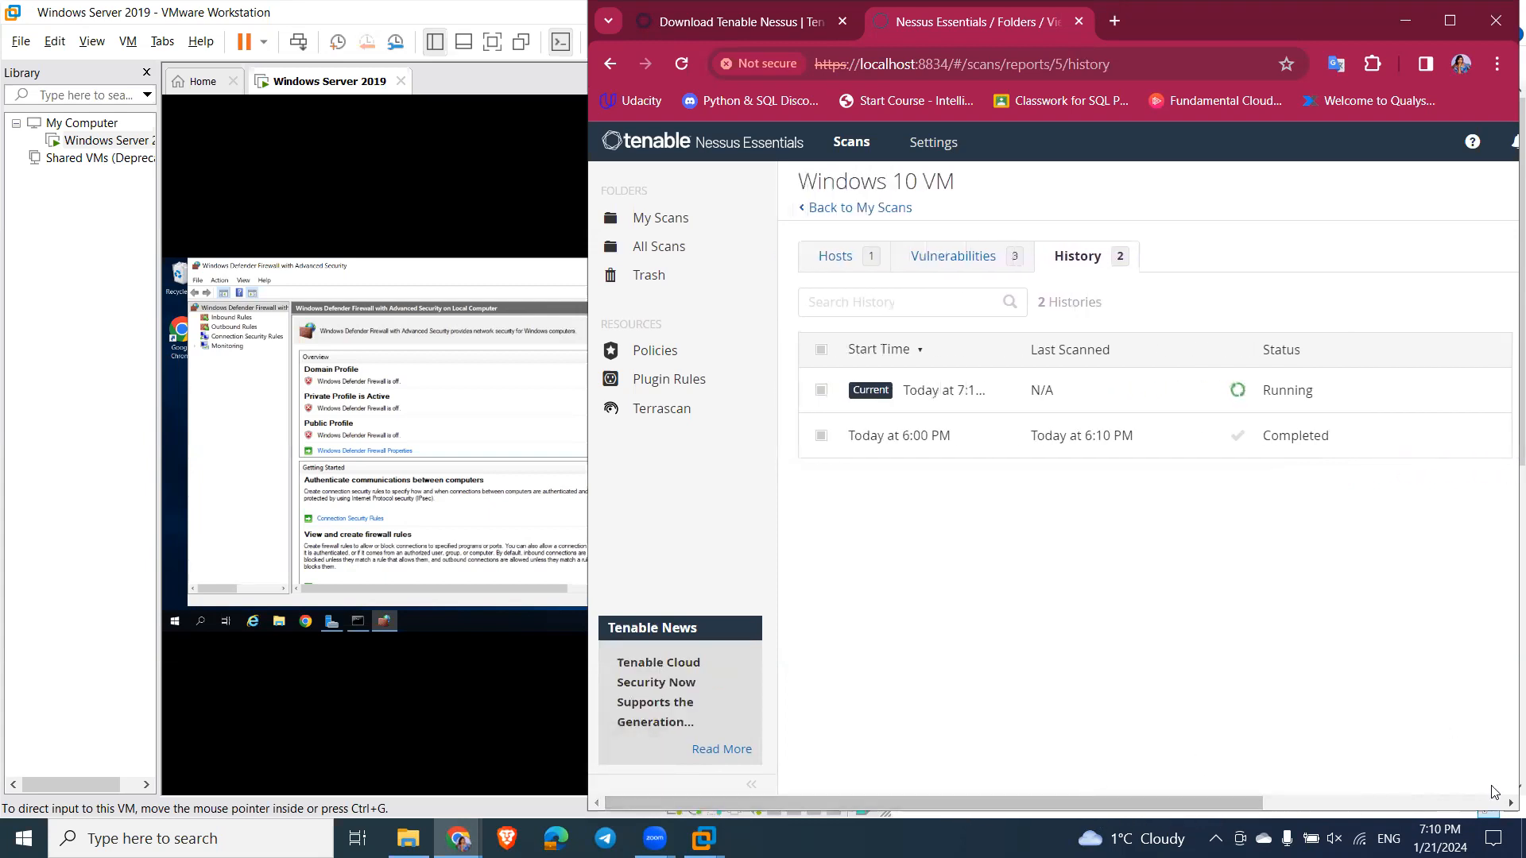